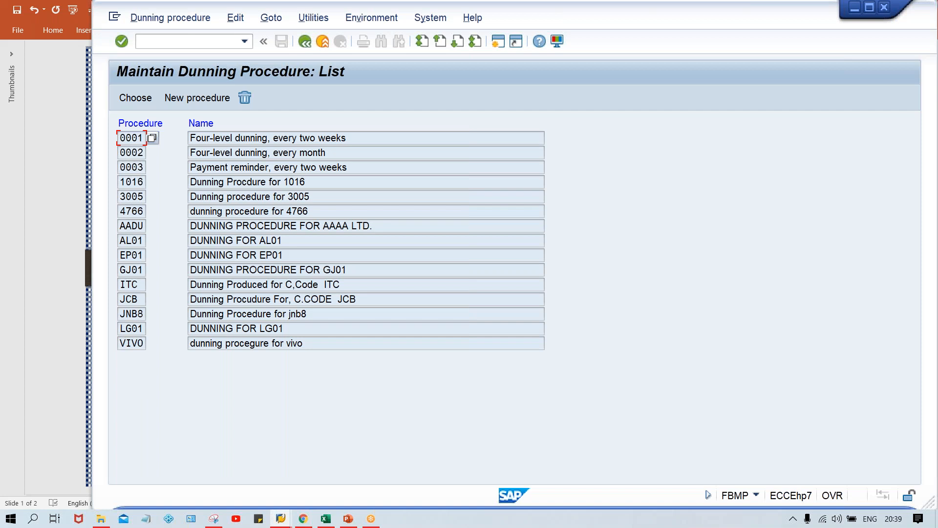
# Step: Start a new dunning procedure with the key TM00 and the name TATA MOTOR
pyautogui.click(195, 95)
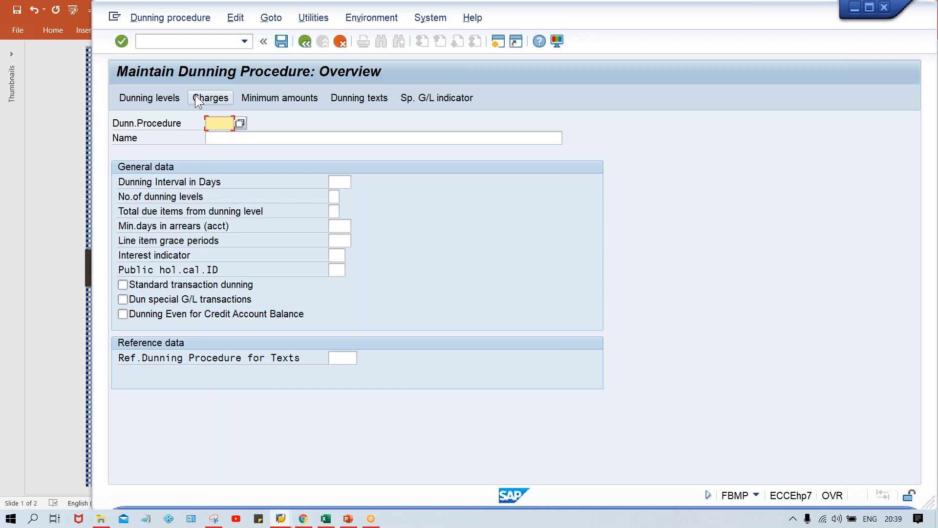
pyautogui.write('TM00')
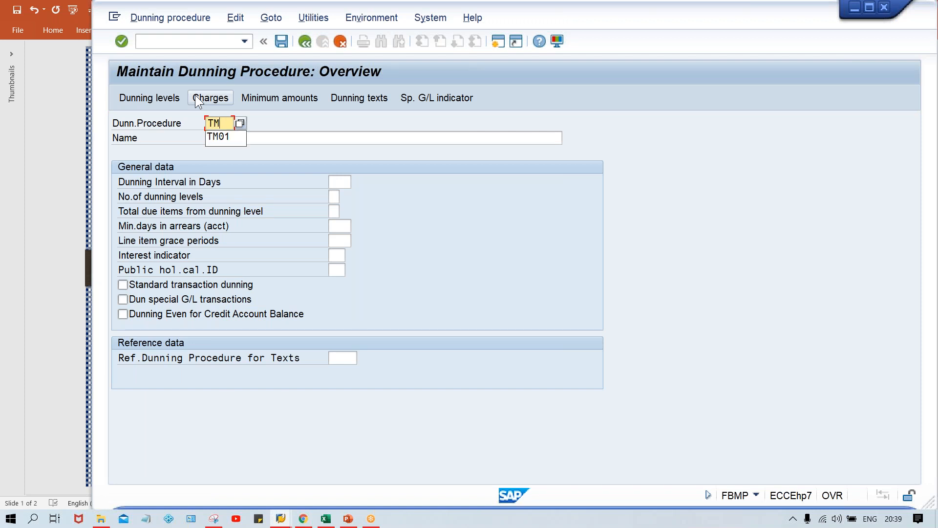
pyautogui.click(256, 133)
pyautogui.write('TAT')
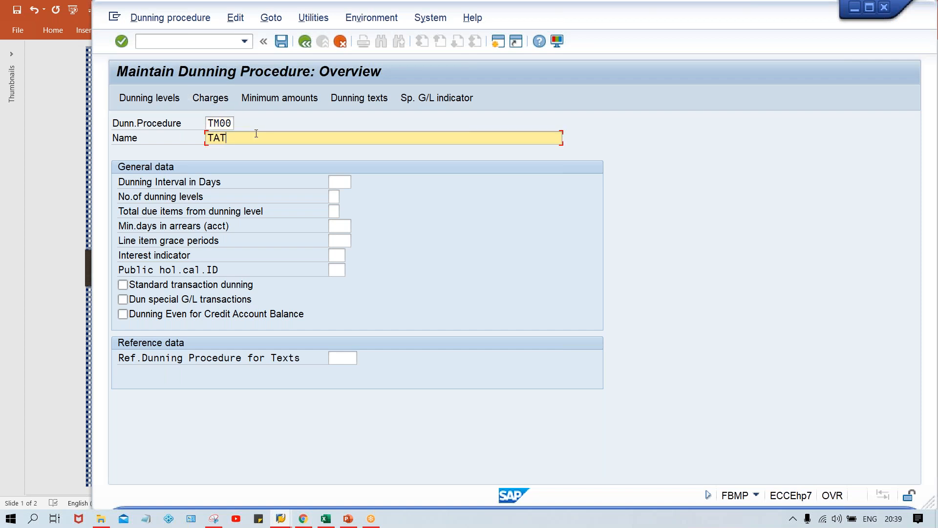
pyautogui.write('A MOTOR')
pyautogui.click(333, 184)
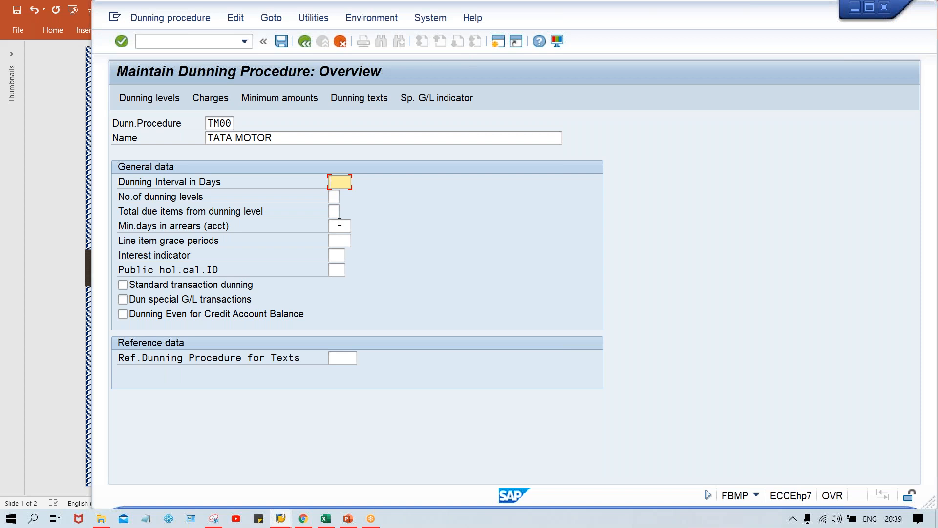
# Step: Switch to the Excel workbook, examine the overdue days of the TATA MOTOR invoices, and return to the SAP dunning procedure
pyautogui.click(324, 519)
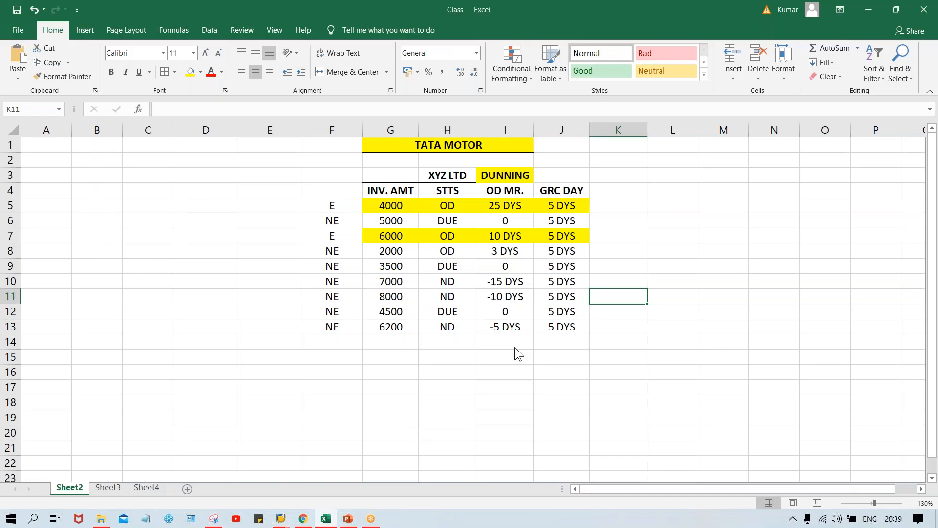
pyautogui.click(480, 384)
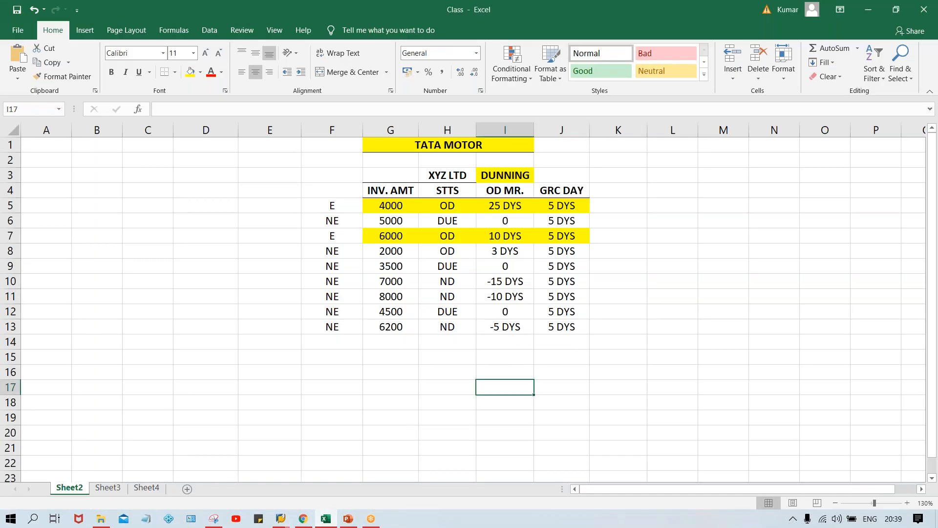
pyautogui.click(395, 345)
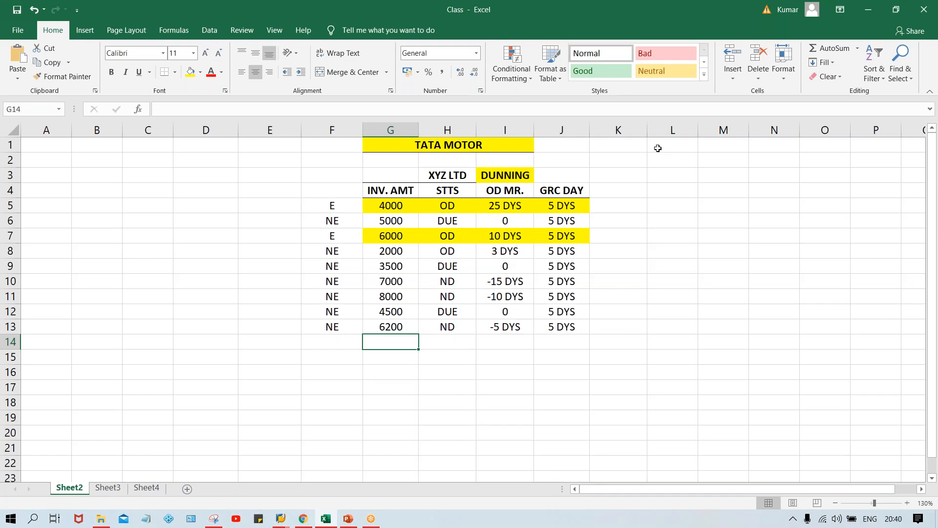
pyautogui.click(487, 209)
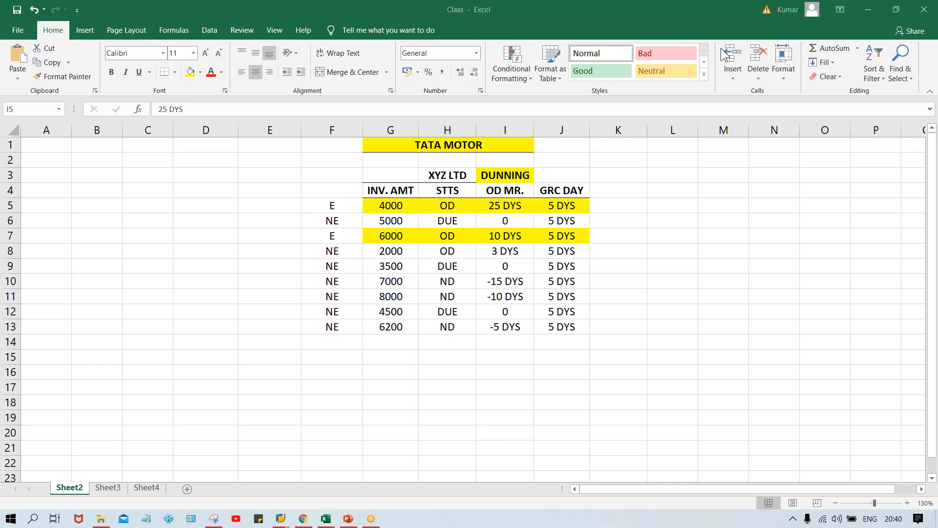
pyautogui.click(512, 207)
pyautogui.click(627, 209)
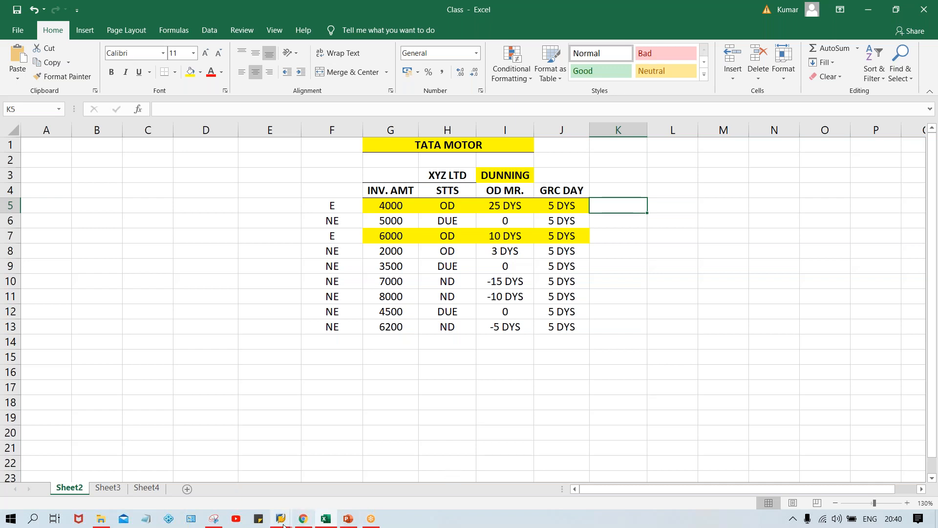
pyautogui.moveTo(282, 520)
pyautogui.click(311, 500)
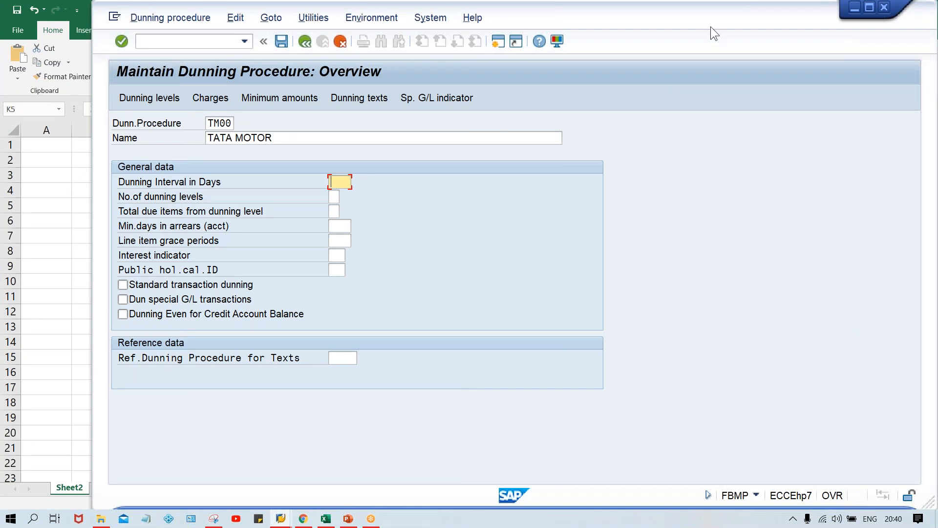
pyautogui.click(886, 19)
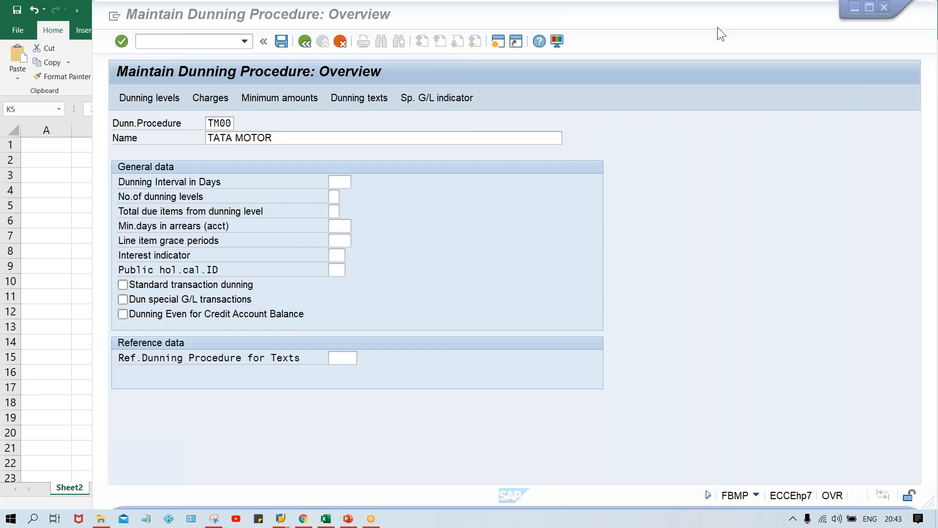
pyautogui.click(664, 164)
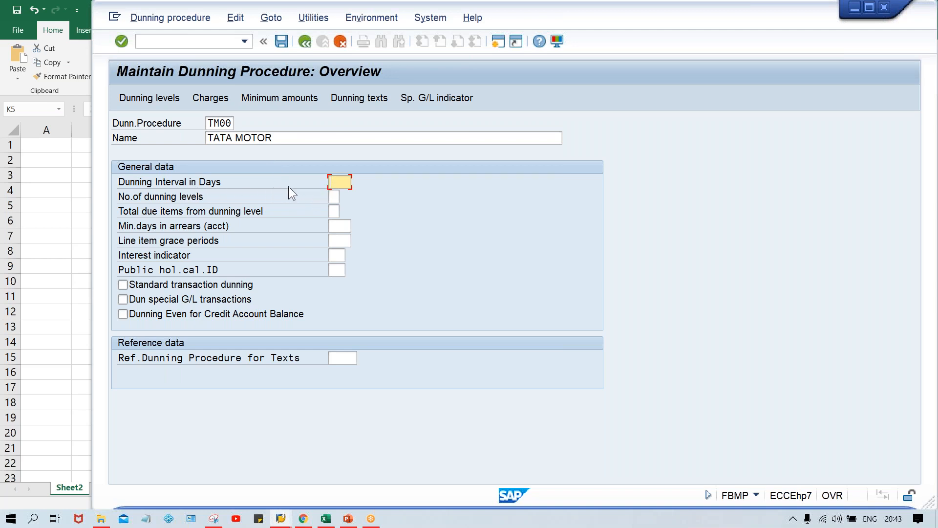
pyautogui.click(331, 196)
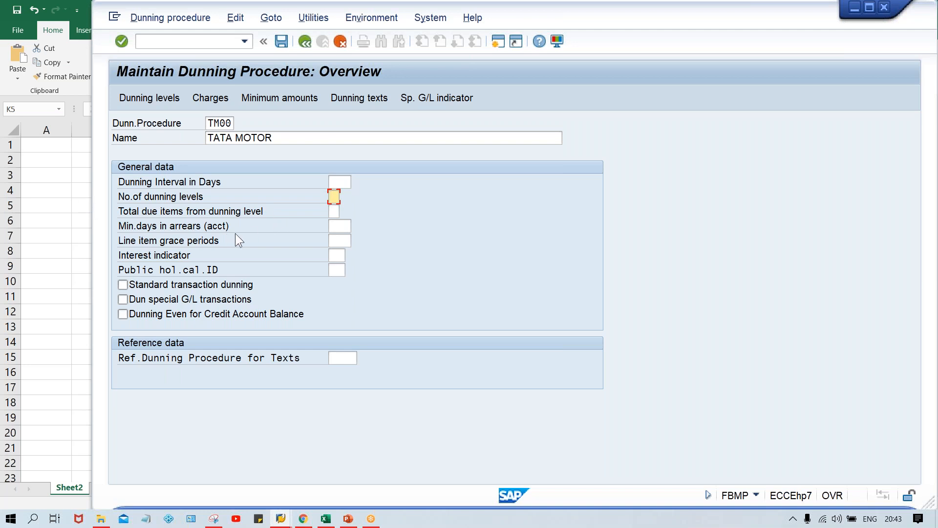
pyautogui.click(339, 182)
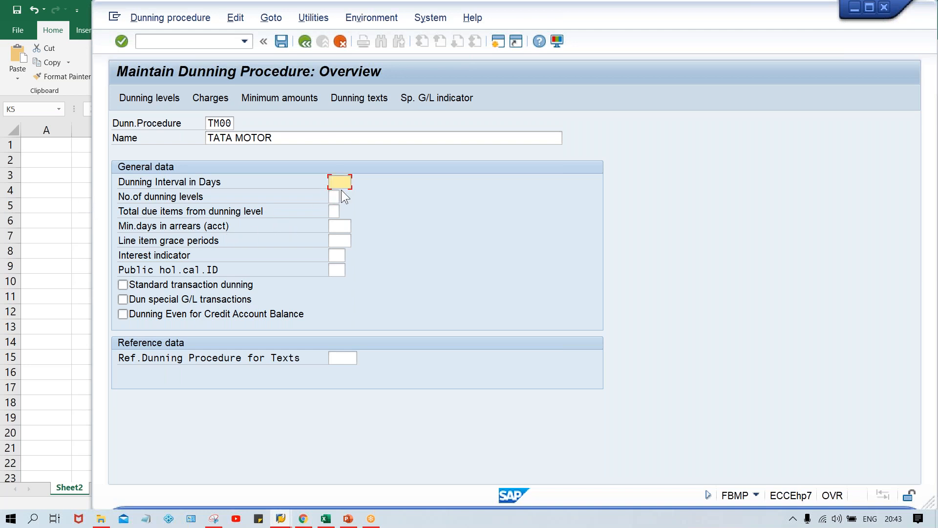
pyautogui.click(336, 195)
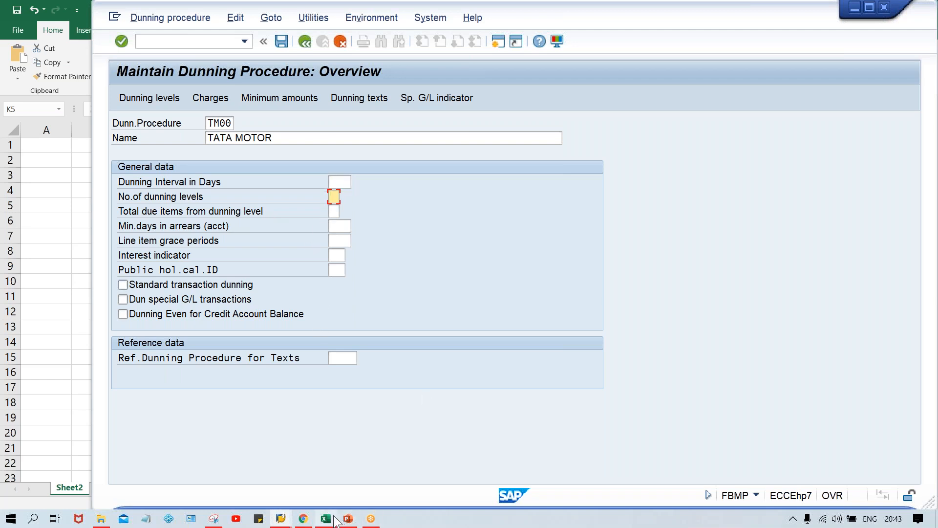
# Step: Switch to the Excel workbook with the TATA MOTOR invoice table
pyautogui.moveTo(326, 519)
pyautogui.click(341, 477)
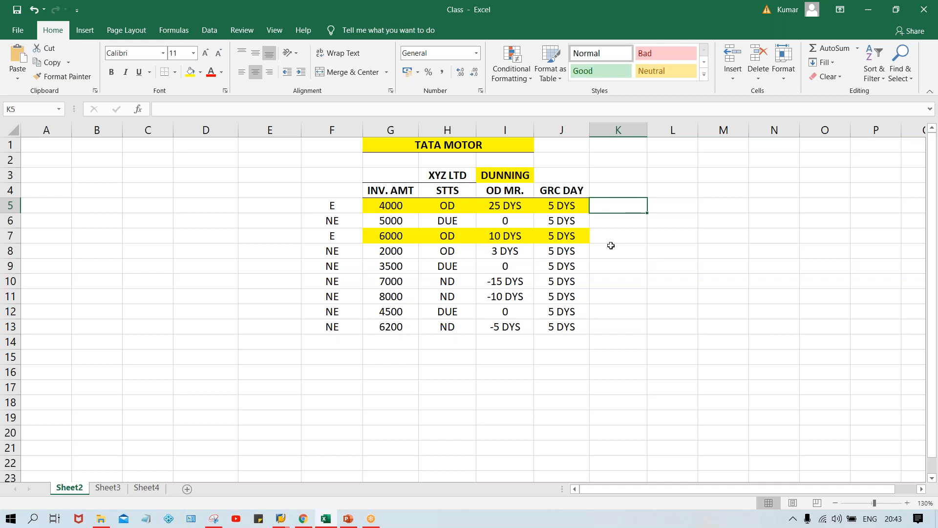
pyautogui.click(561, 170)
pyautogui.write('3')
pyautogui.press('Return')
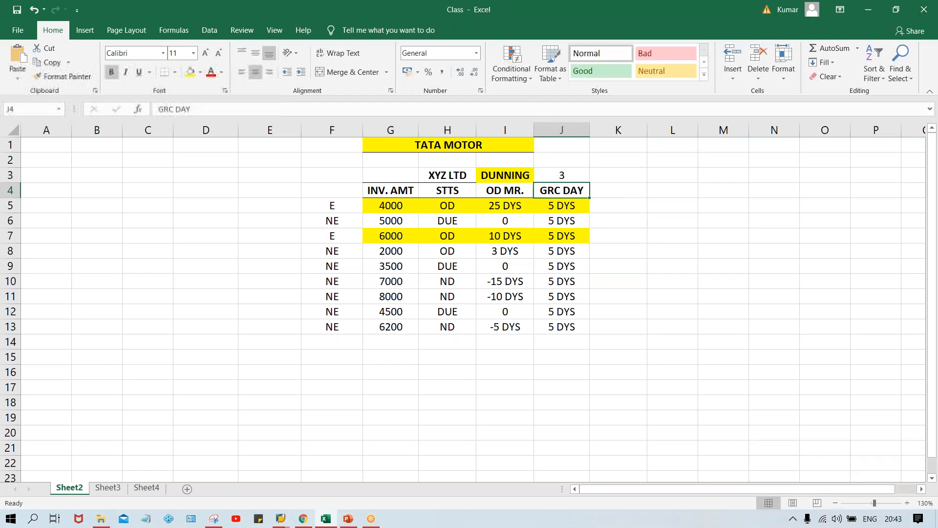
pyautogui.click(572, 175)
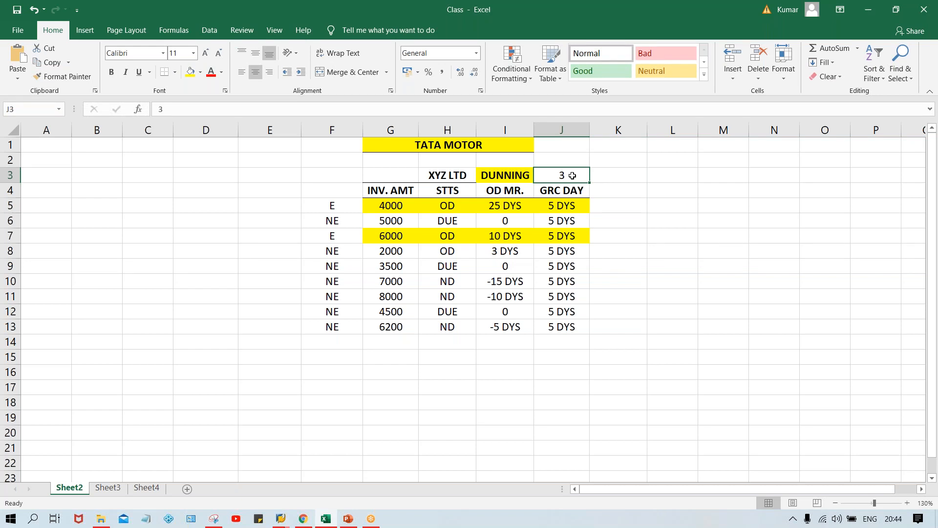
pyautogui.press('Delete')
# Step: Record the dunning level below the invoice table: label DUN. LVL in F16 and 3 in G16
pyautogui.click(328, 372)
pyautogui.write('DUN')
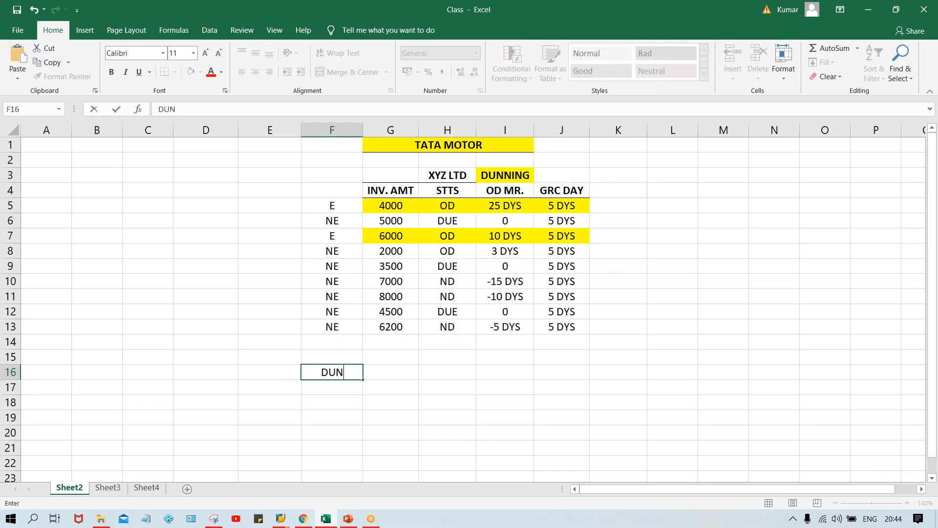
pyautogui.write('. LVL')
pyautogui.press('Tab')
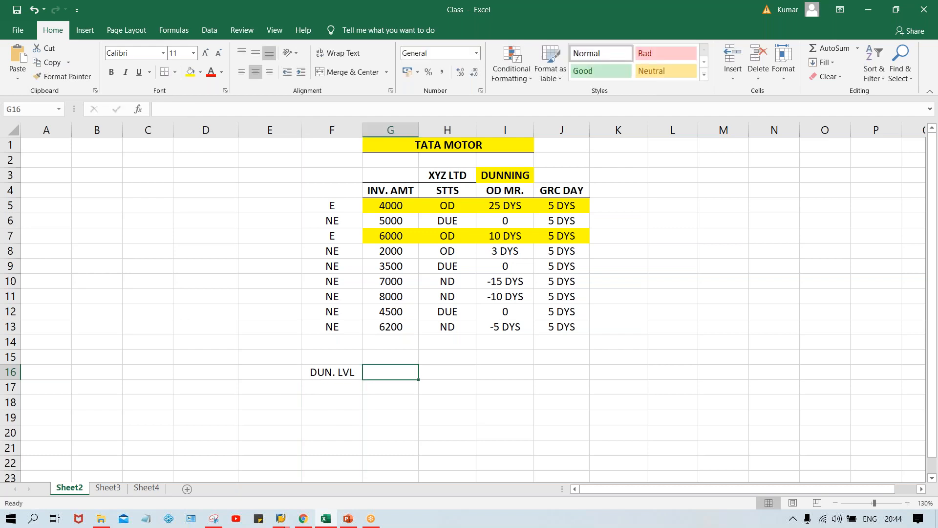
pyautogui.write('3')
pyautogui.press('Return')
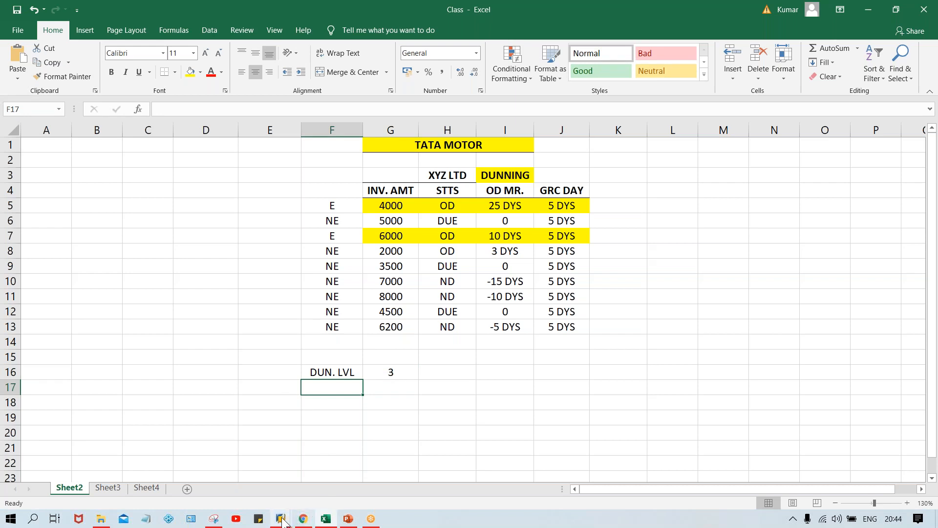
# Step: Switch to the SAP dunning procedure and set the number of dunning levels to 3
pyautogui.moveTo(282, 521)
pyautogui.click(325, 482)
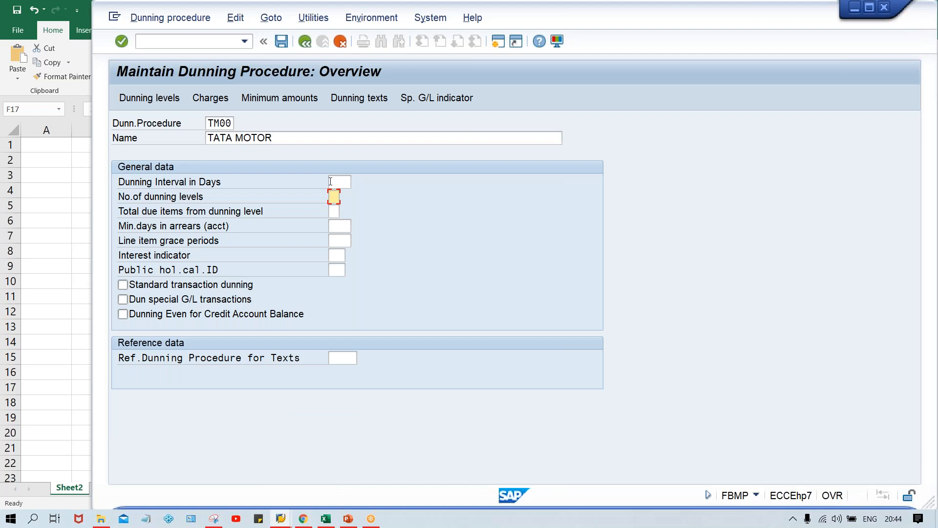
pyautogui.write('3')
pyautogui.press('BackSpace')
pyautogui.click(335, 196)
pyautogui.press('BackSpace')
pyautogui.write('9')
pyautogui.press('BackSpace')
pyautogui.write('3')
# Step: Set the dunning interval to 10 days and the line item grace periods to 5
pyautogui.moveTo(325, 517)
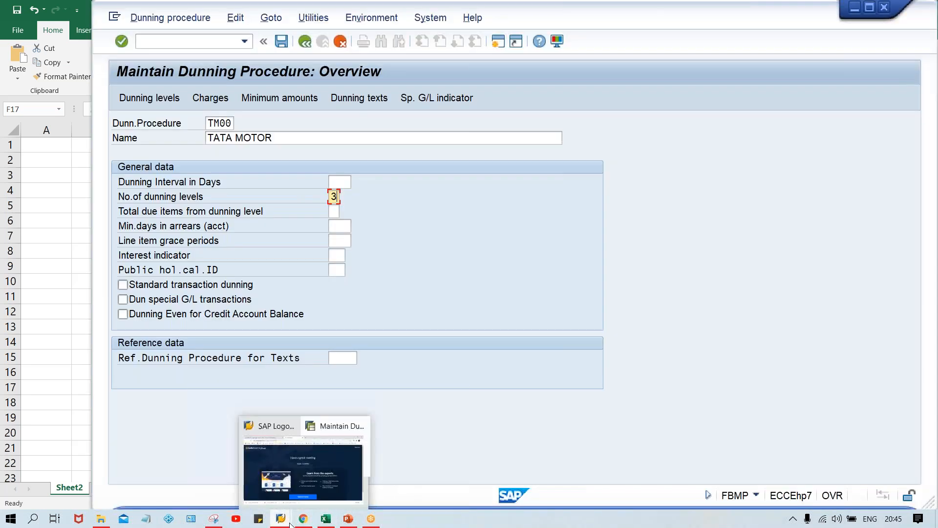
pyautogui.moveTo(281, 517)
pyautogui.click(309, 477)
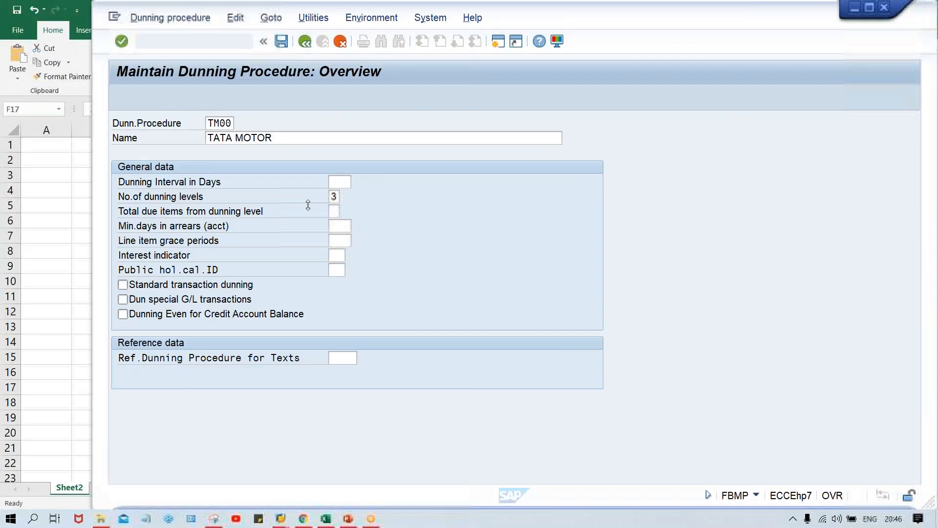
pyautogui.click(340, 182)
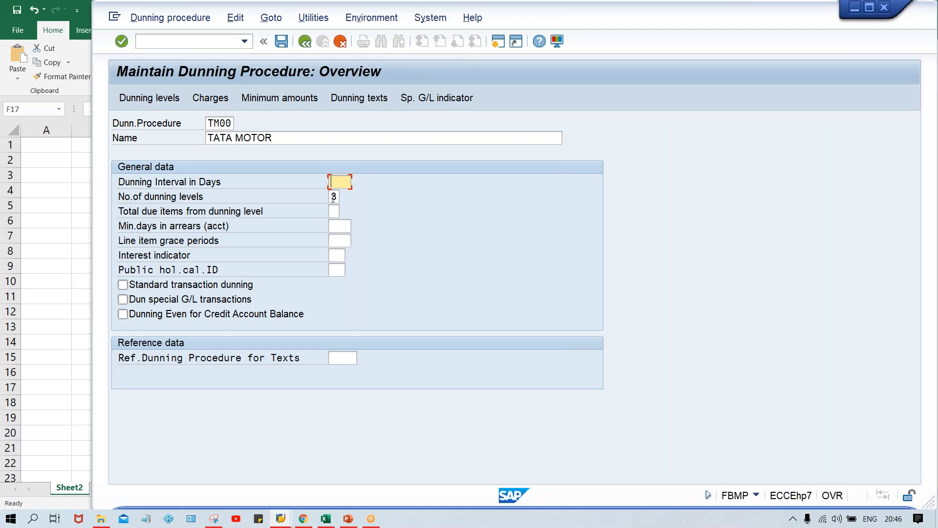
pyautogui.write('10')
pyautogui.click(339, 240)
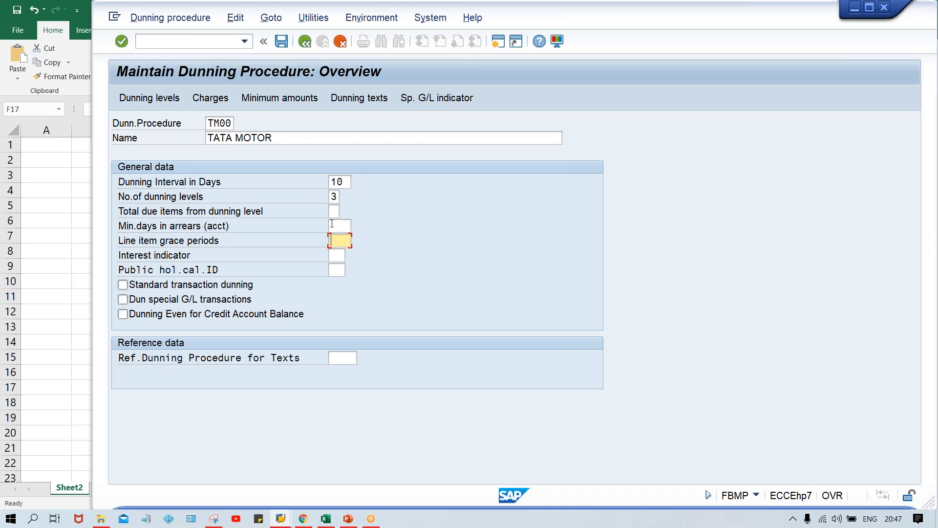
pyautogui.click(346, 182)
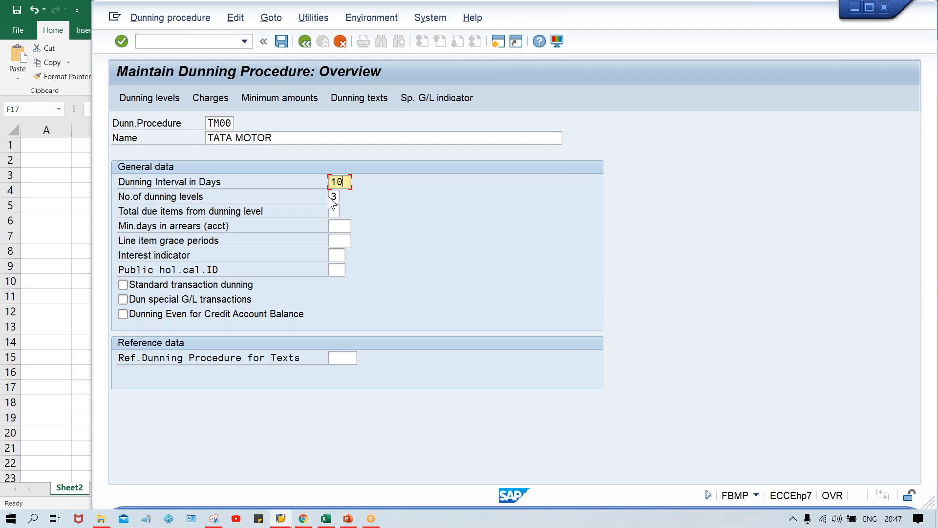
pyautogui.click(336, 240)
pyautogui.write('5')
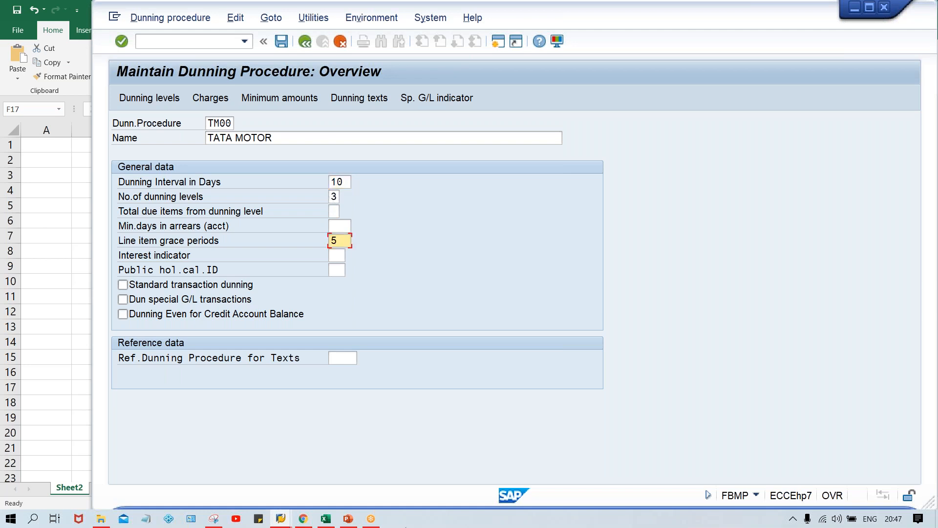
# Step: Switch to the Excel workbook and record the dunning interval: label DUN. INT. in F17 and 10 in G17
pyautogui.click(325, 518)
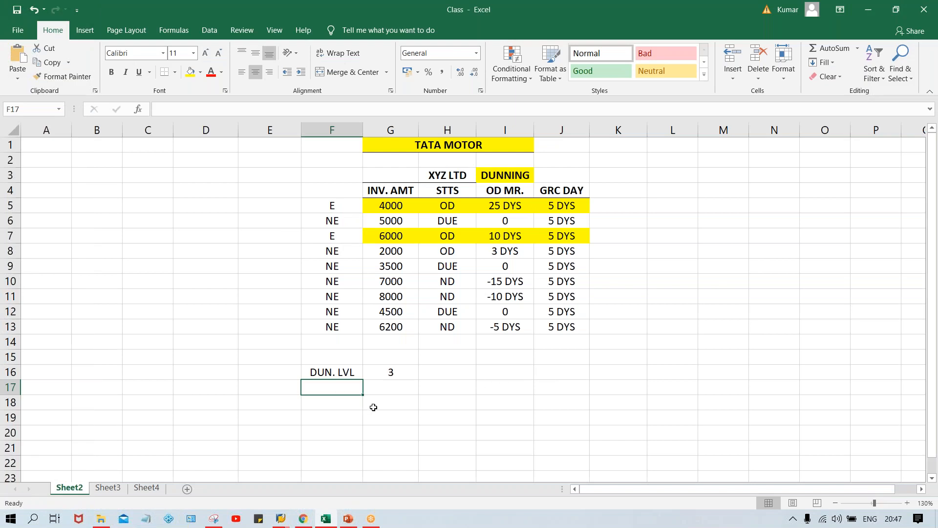
pyautogui.hotkey('alt', 'Tab')
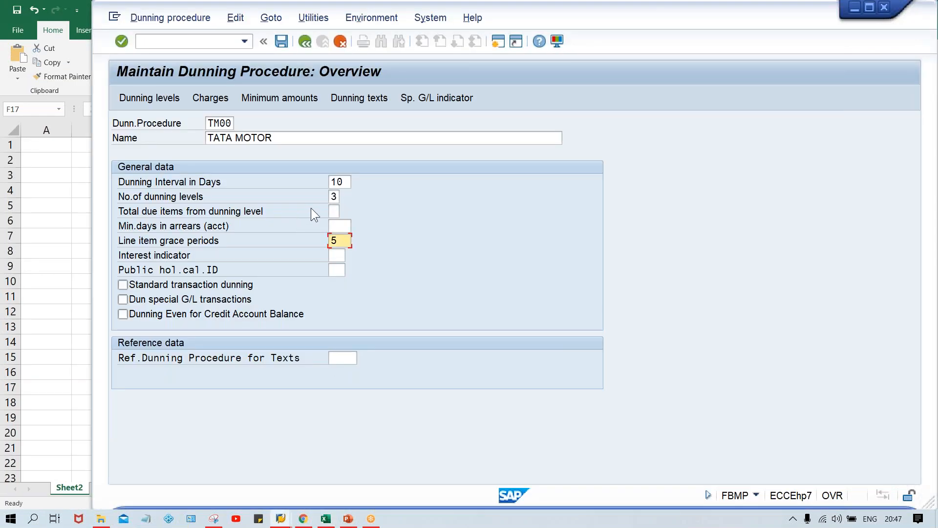
pyautogui.hotkey('alt', 'Tab')
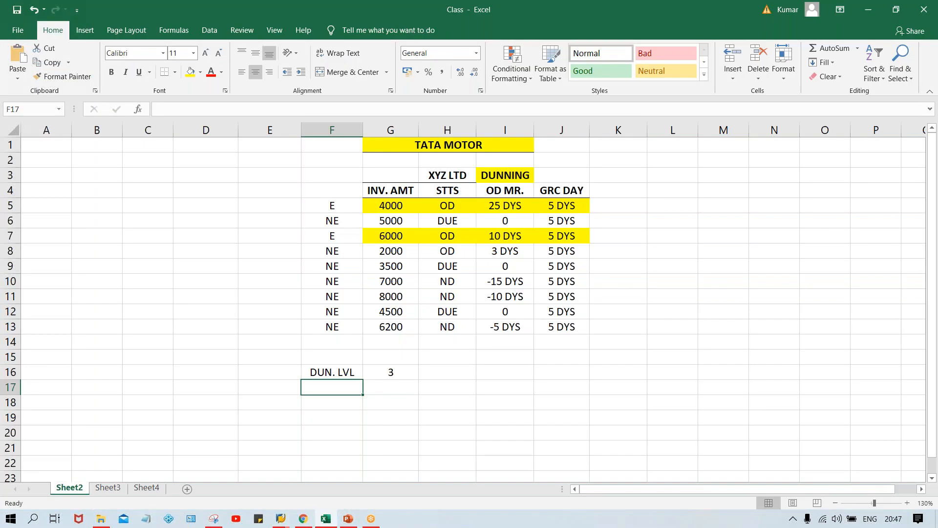
pyautogui.write('DUN. INT.')
pyautogui.press('Tab')
pyautogui.write('10')
pyautogui.press('Return')
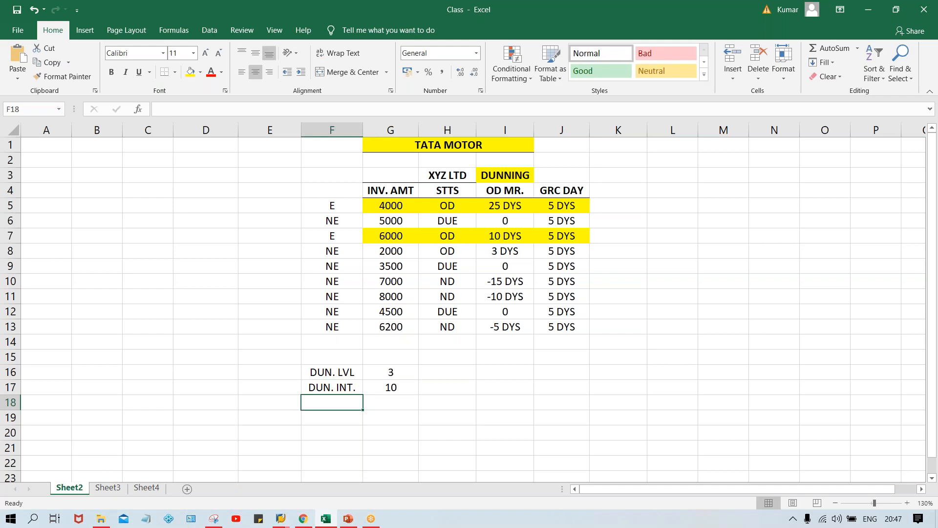
# Step: Record the grace period below it: label GRC PRD in F18 and 5 in G18
pyautogui.write('GRC')
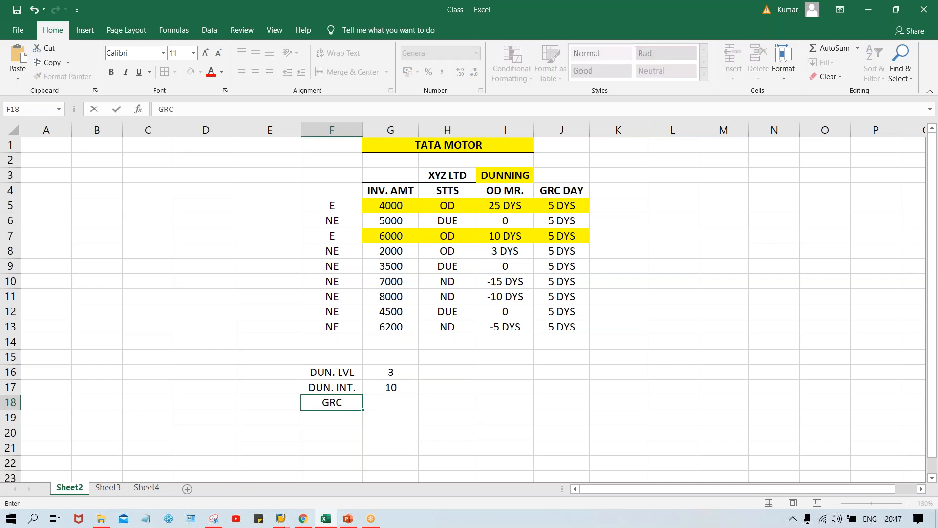
pyautogui.write(' PRD')
pyautogui.press('Tab')
pyautogui.write('5')
pyautogui.press('Return')
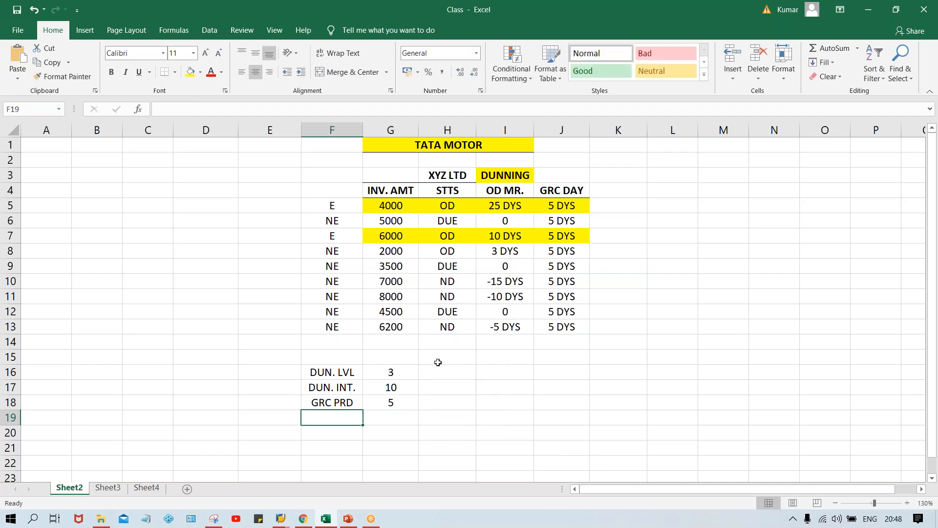
# Step: Check the SAP dunning settings, then return to the Excel sheet and select the grace period value in G18
pyautogui.hotkey('alt', 'Tab')
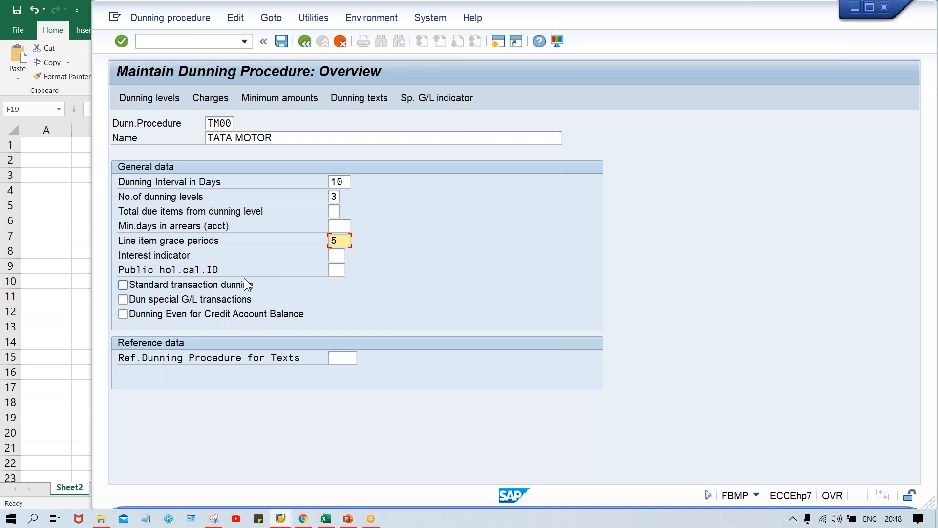
pyautogui.click(325, 519)
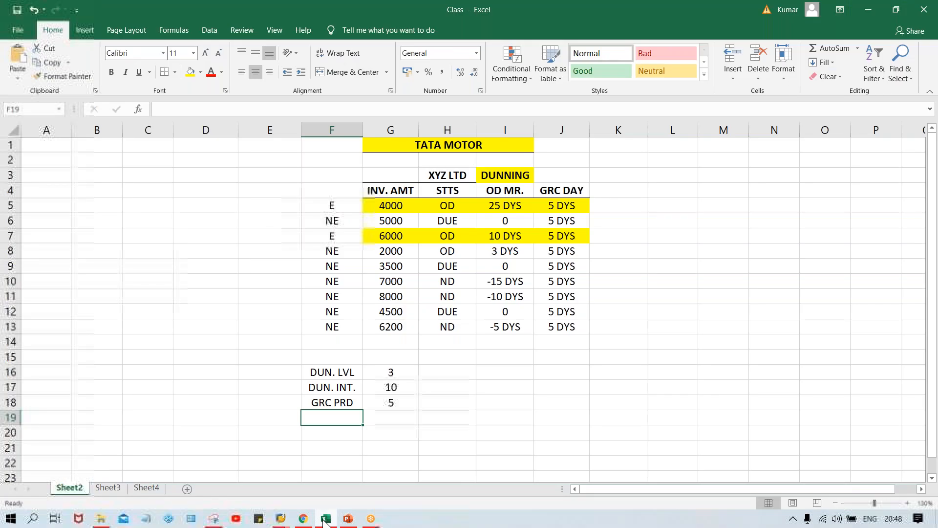
pyautogui.click(387, 402)
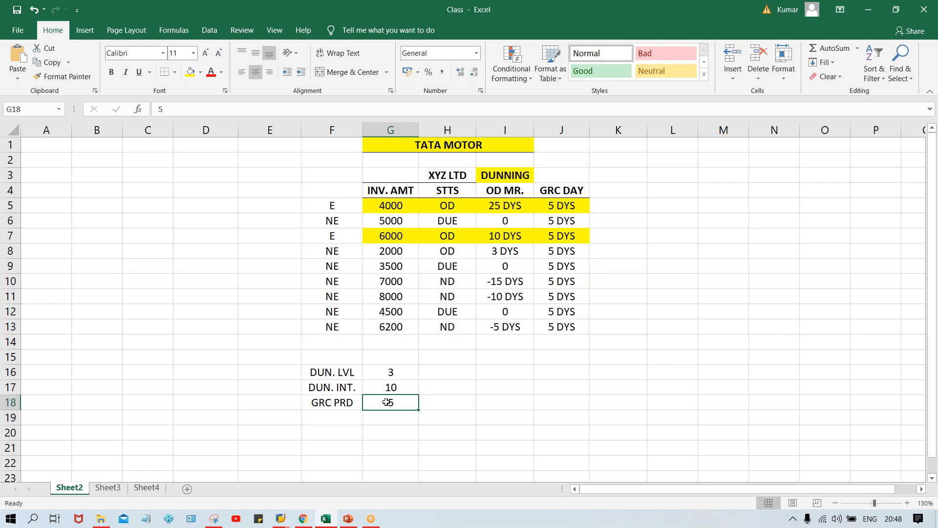
# Step: Return to the SAP dunning procedure, enable Standard transaction dunning and confirm the overview entries
pyautogui.click(503, 270)
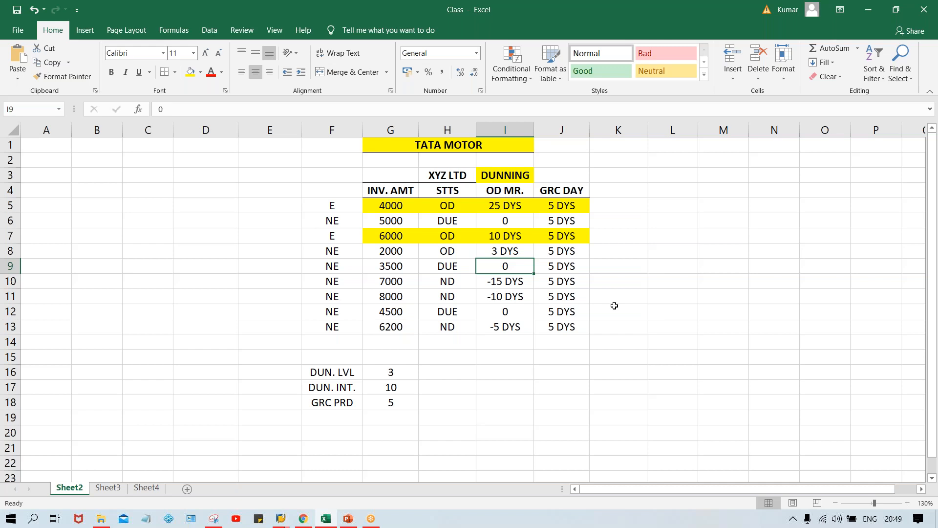
pyautogui.hotkey('alt', 'Tab')
pyautogui.click(333, 271)
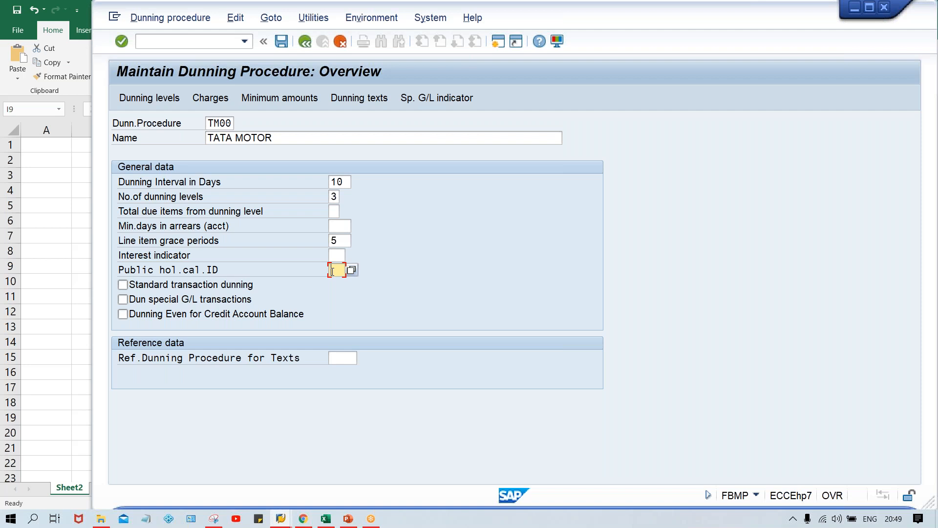
pyautogui.click(162, 290)
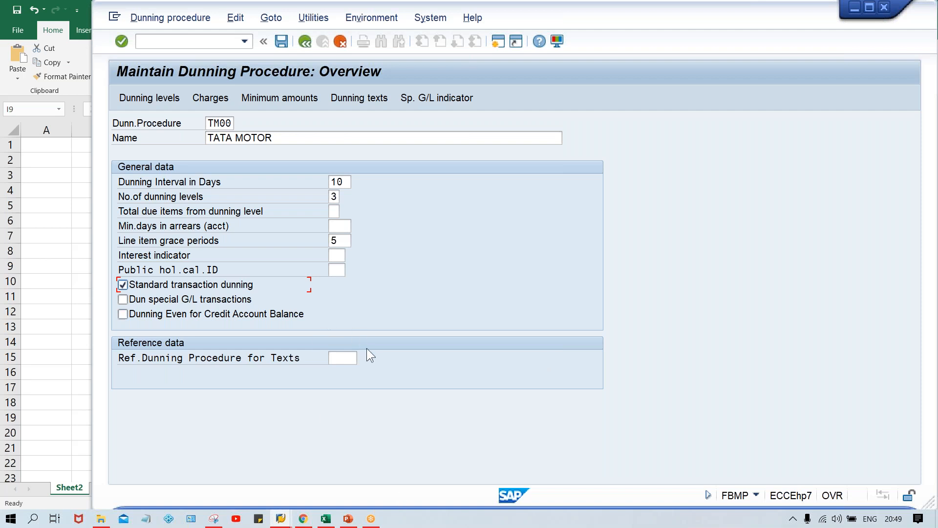
pyautogui.click(347, 363)
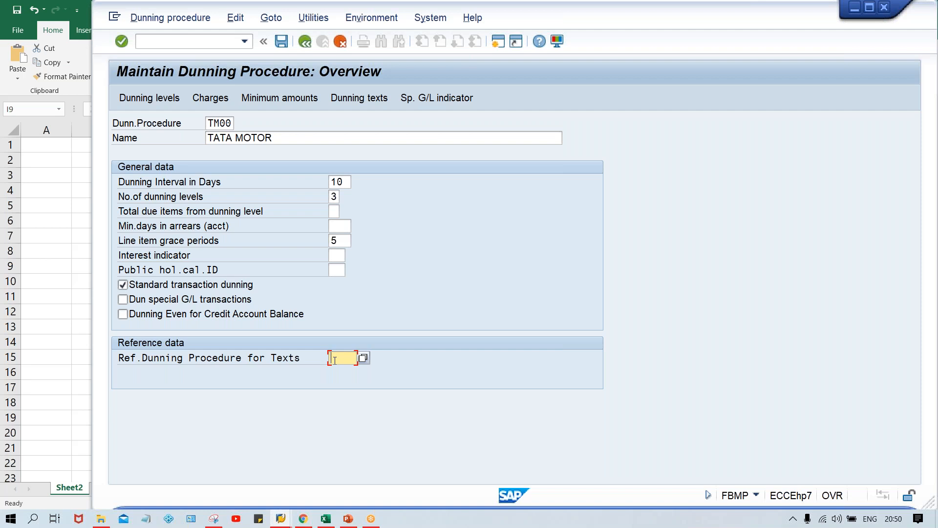
pyautogui.press('Return')
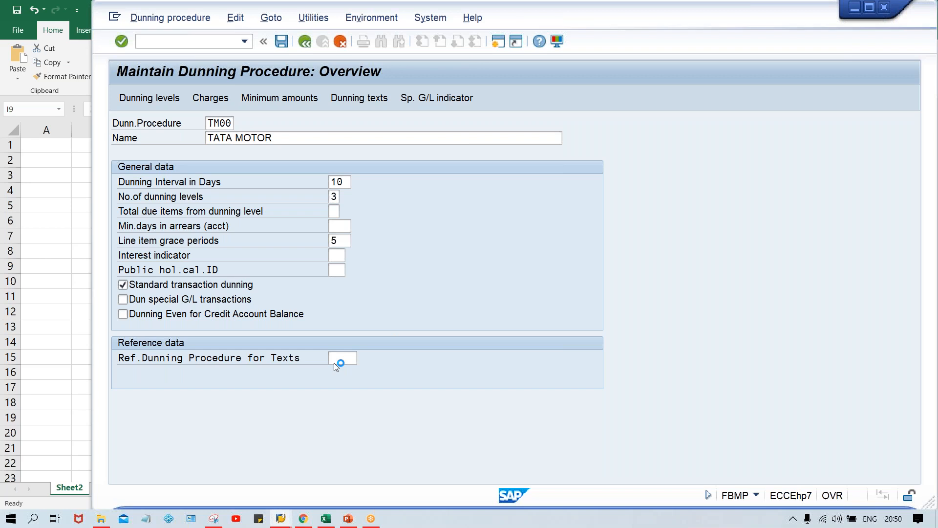
# Step: Bring up the SAP logon window and dismiss the broken connection error without viewing its details
pyautogui.click(281, 518)
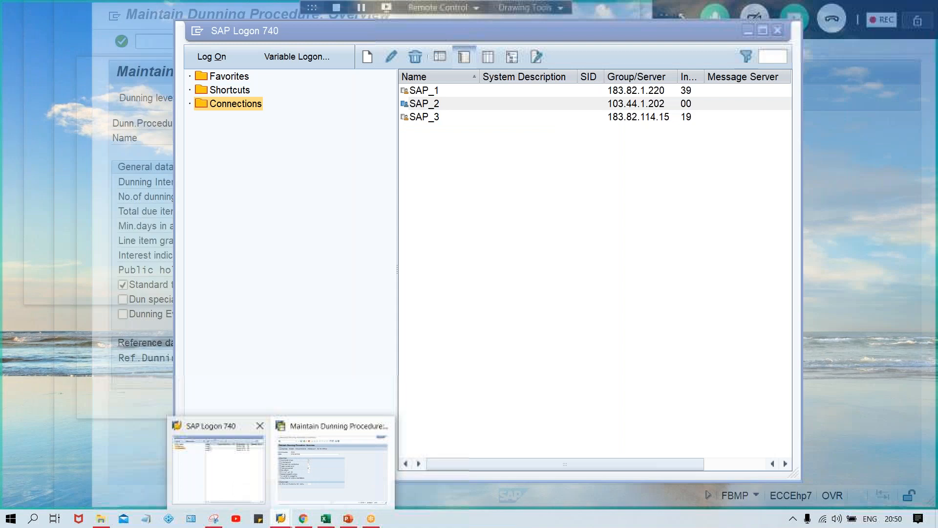
pyautogui.click(237, 488)
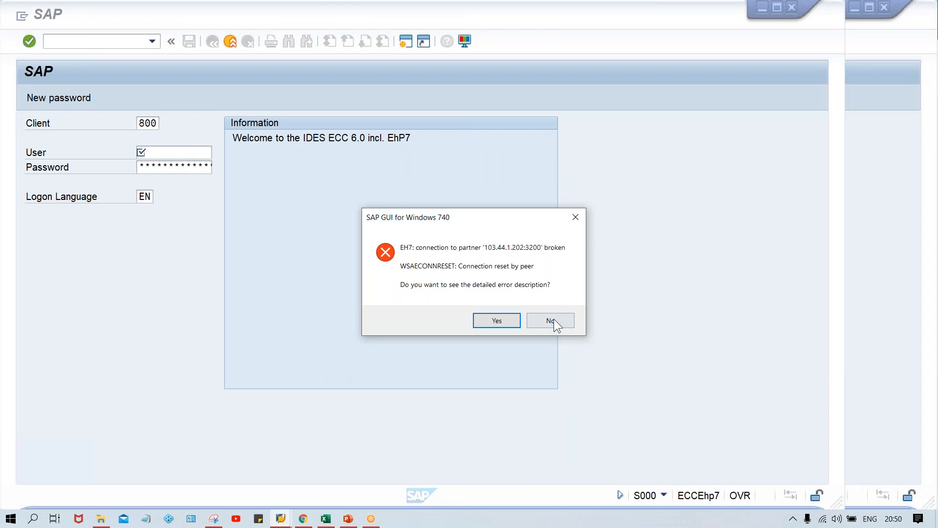
pyautogui.click(549, 320)
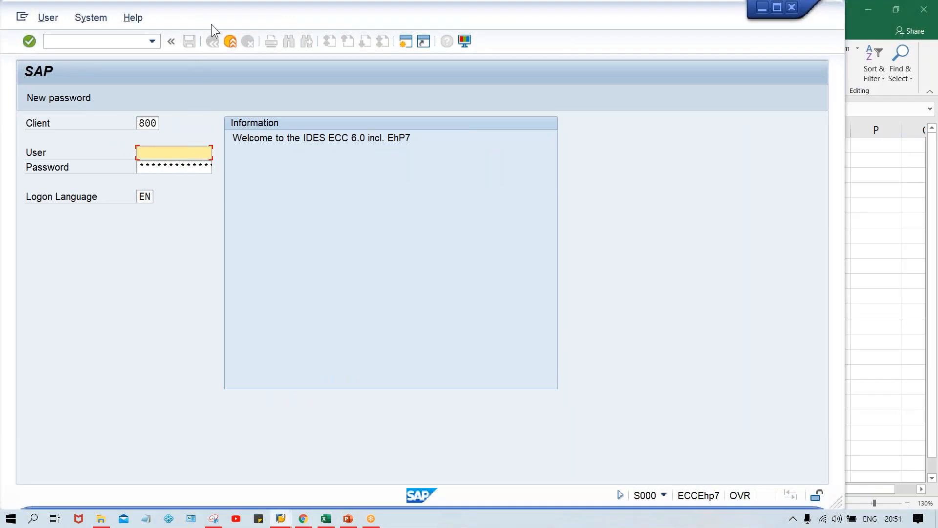
pyautogui.moveTo(253, 29); pyautogui.dragTo(288, 25)
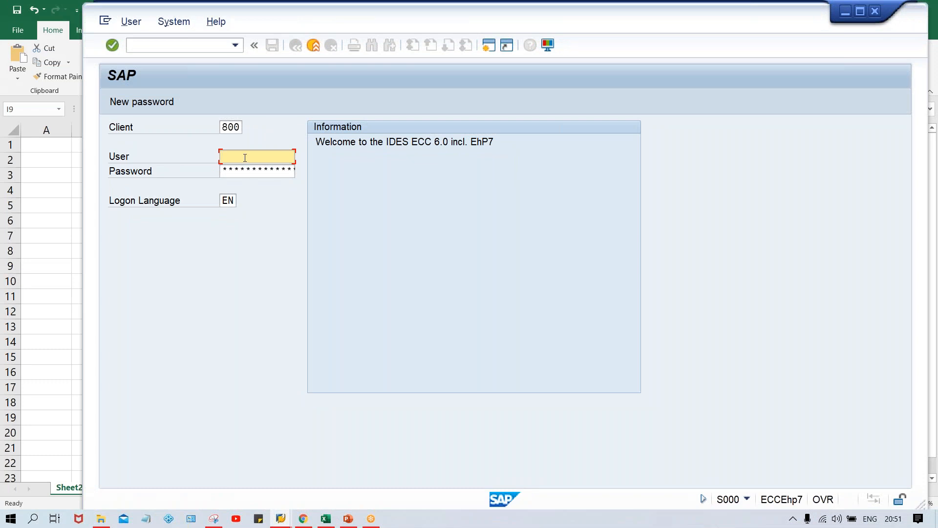
# Step: Log on to client 800 with the saved user name and the account password, and run transaction FBMP
pyautogui.press('Down')
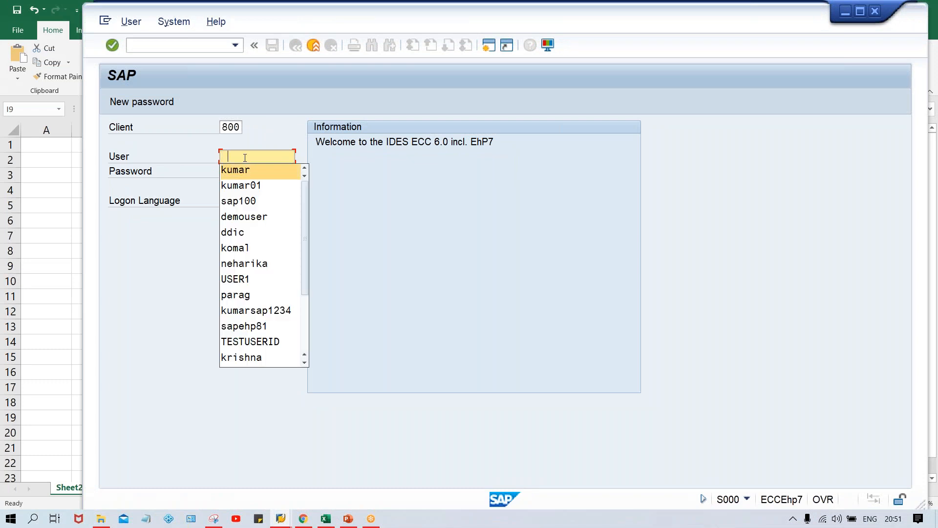
pyautogui.press('Return')
pyautogui.press('Tab')
pyautogui.write('**')
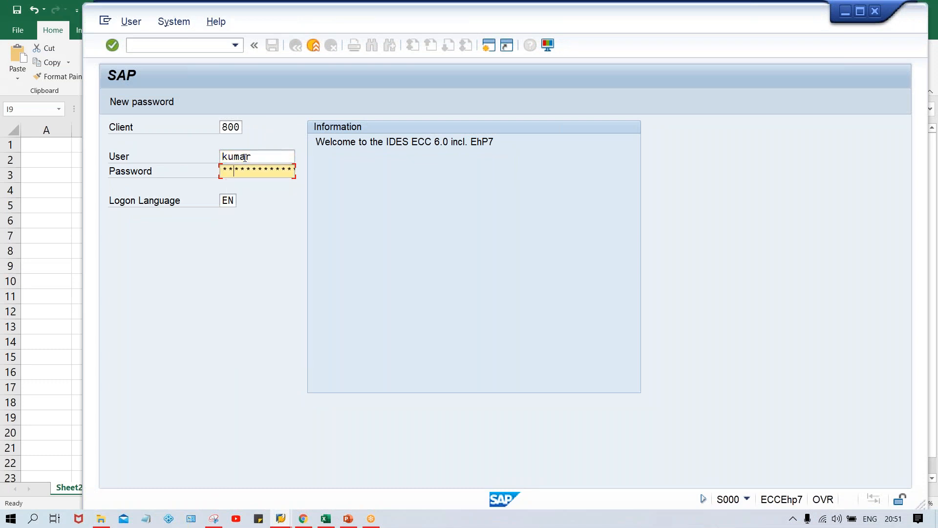
pyautogui.press('capslock')
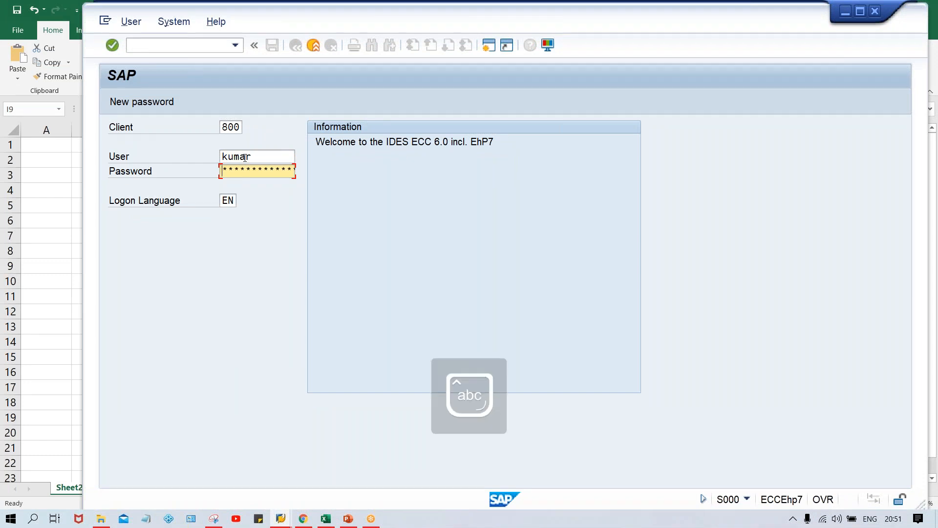
pyautogui.write('****')
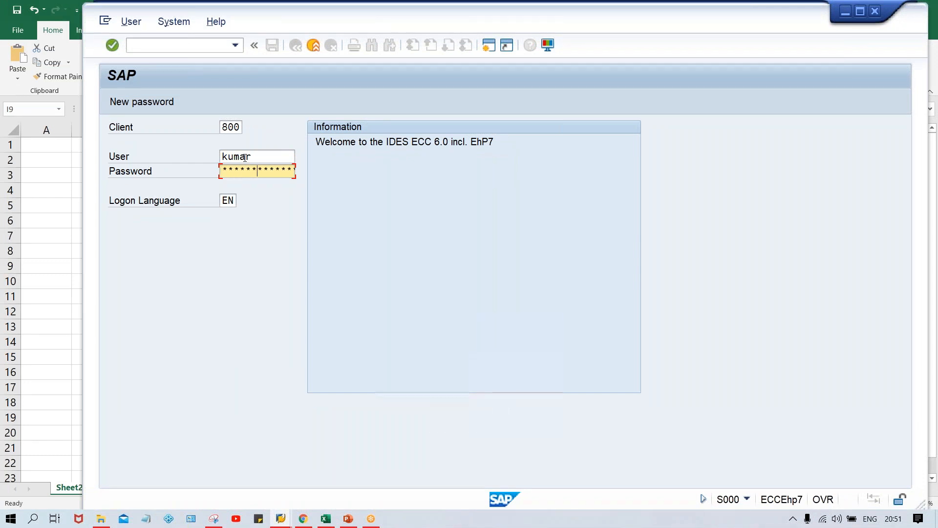
pyautogui.press('Return')
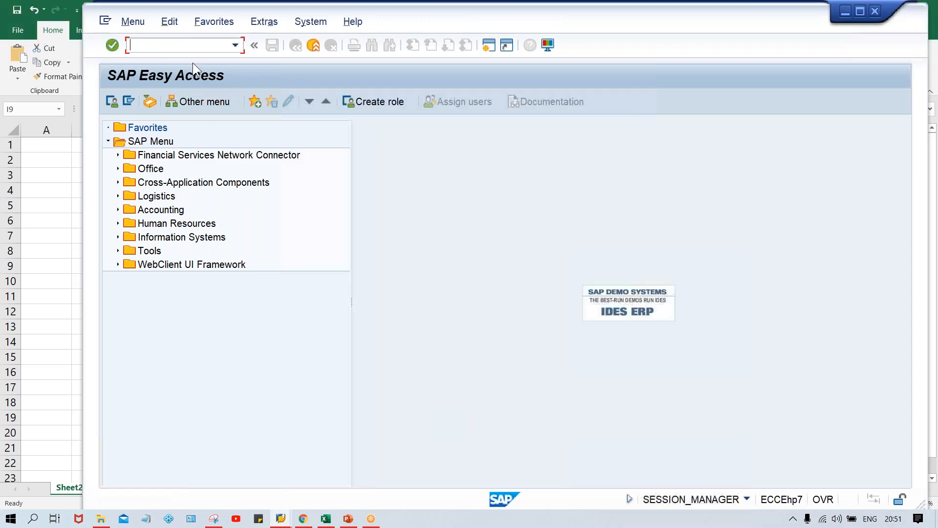
pyautogui.write('fbmp')
pyautogui.press('Return')
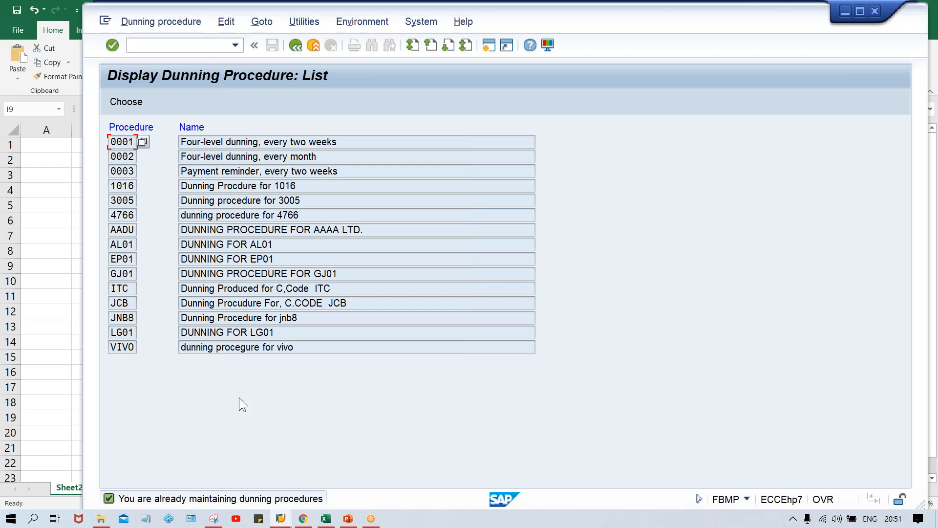
# Step: Run transaction SM12 and list the lock entries of client 800 for all users by clearing the user name
pyautogui.click(170, 47)
pyautogui.write('/nsm12')
pyautogui.press('Return')
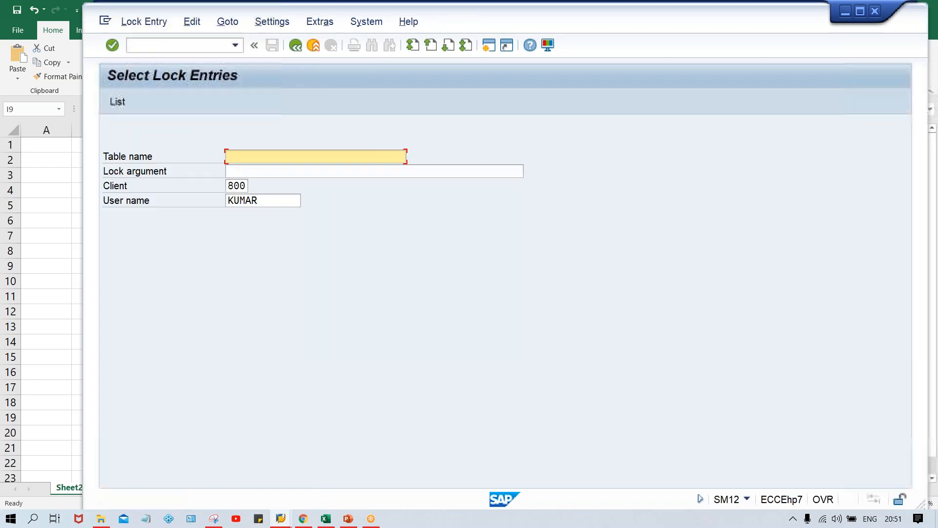
pyautogui.doubleClick(263, 199)
pyautogui.press('BackSpace')
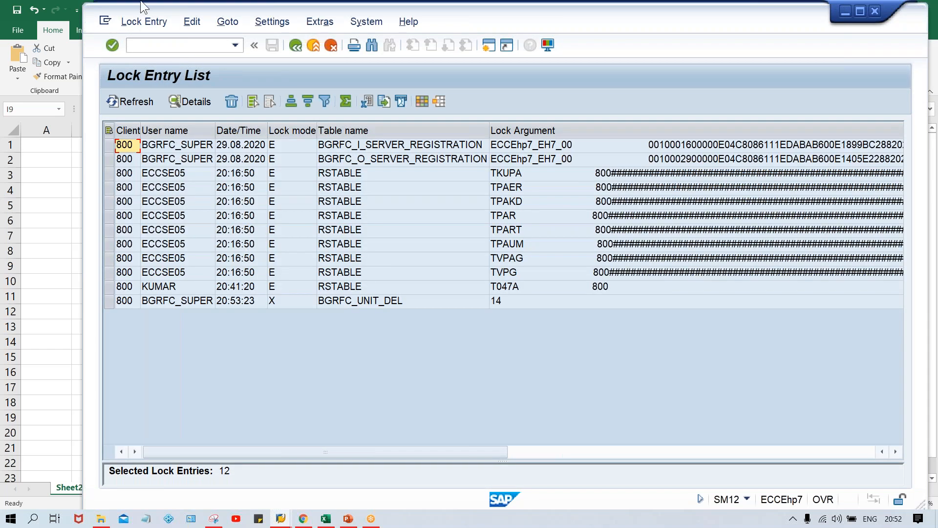
# Step: Delete all lock entries in the list, confirm the deletion and close the Performance Assistant
pyautogui.click(139, 20)
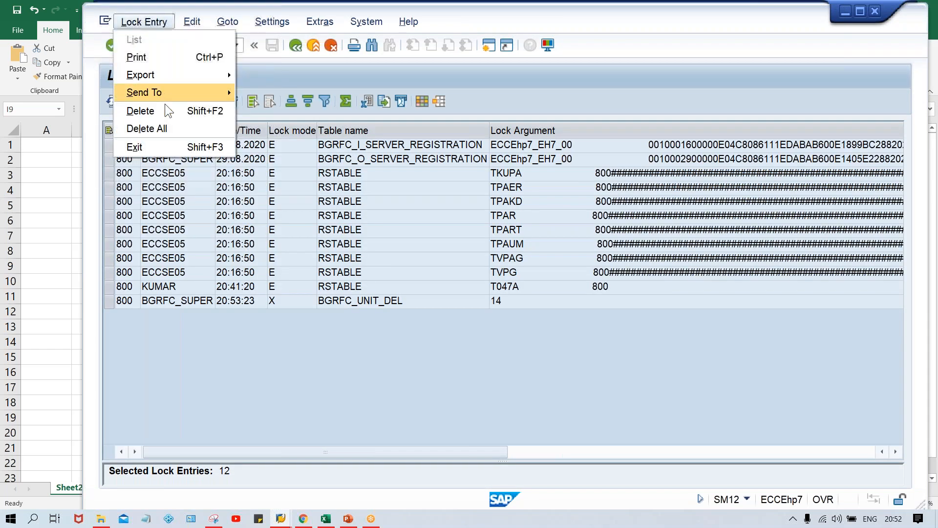
pyautogui.click(166, 131)
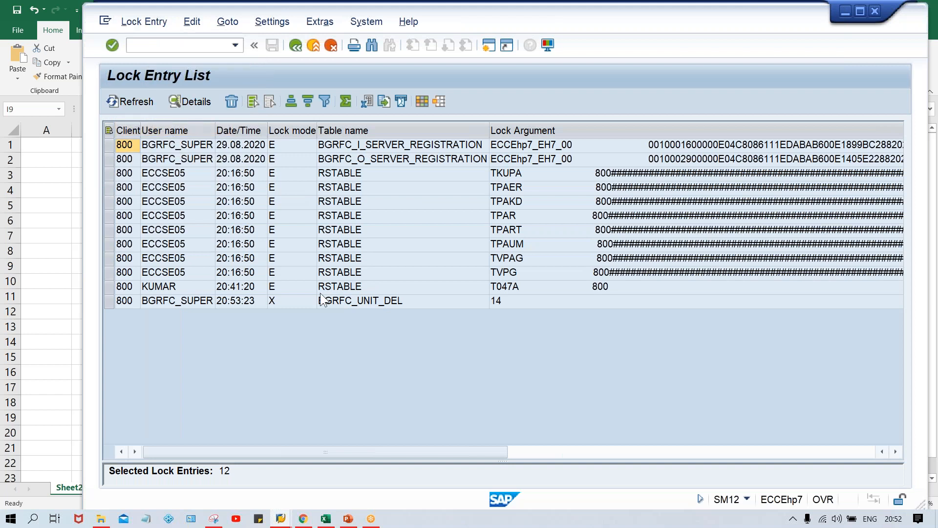
pyautogui.click(311, 270)
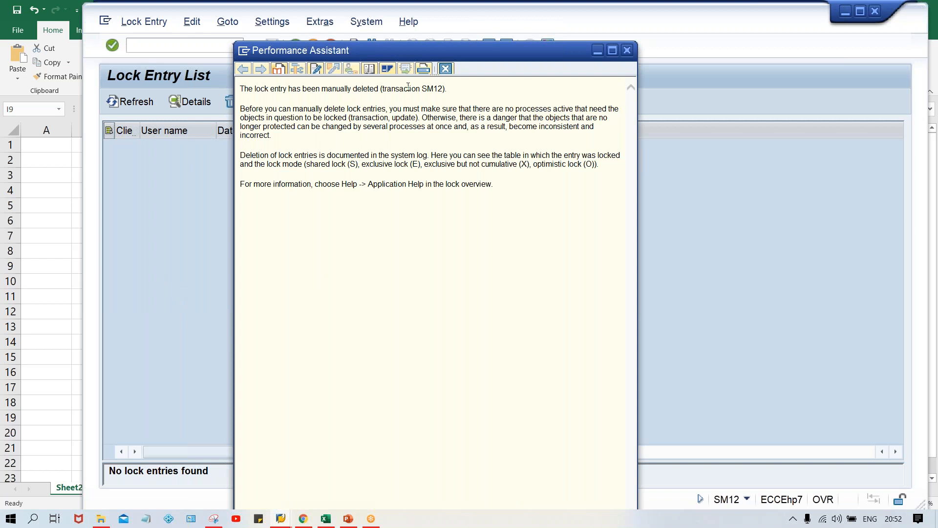
pyautogui.click(446, 68)
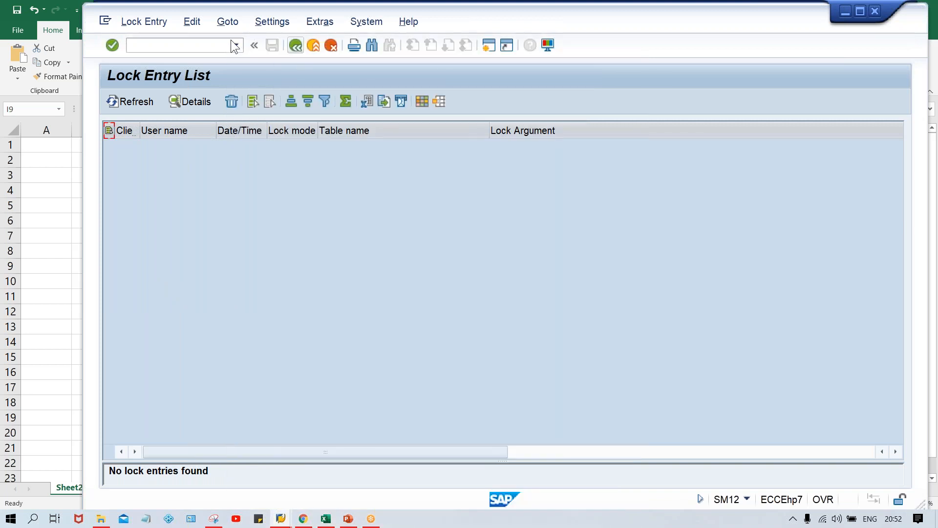
# Step: Leave the lock entry list and reopen dunning procedure maintenance with transaction /nfbmp
pyautogui.click(215, 44)
pyautogui.press('Down')
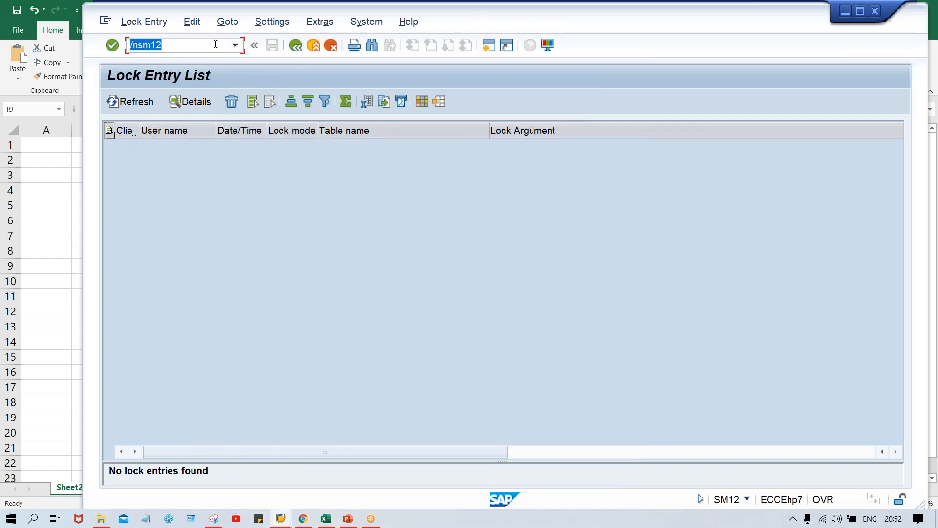
pyautogui.press('Down')
pyautogui.press('Return')
pyautogui.click(206, 49)
pyautogui.press('Down')
pyautogui.press('Home')
pyautogui.write('/n')
pyautogui.press('Return')
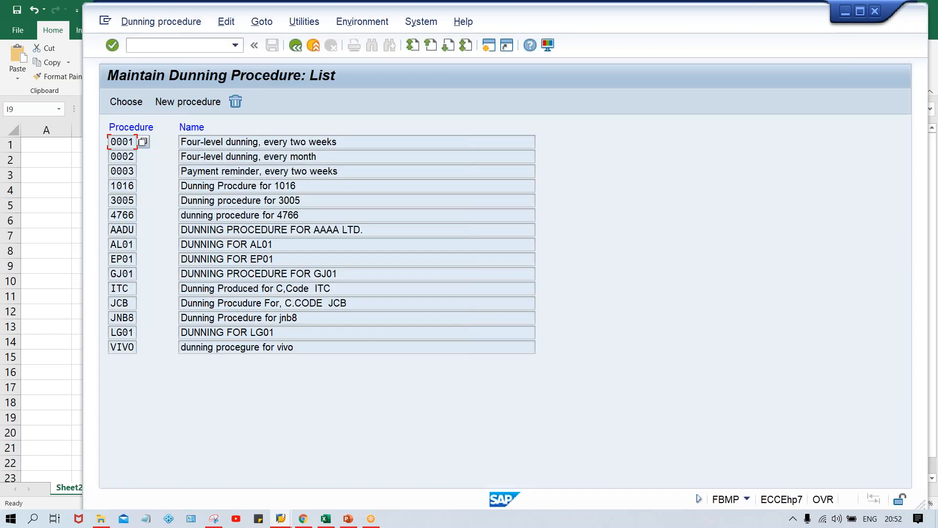
# Step: Start a new dunning procedure with code TM00 and name TATA MOTOR
pyautogui.click(185, 101)
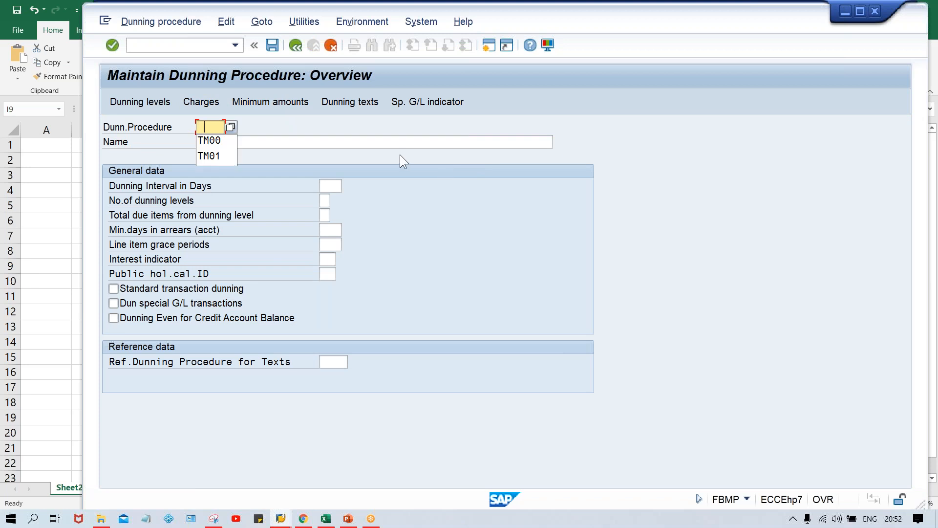
pyautogui.press('Down')
pyautogui.press('Return')
pyautogui.press('Tab')
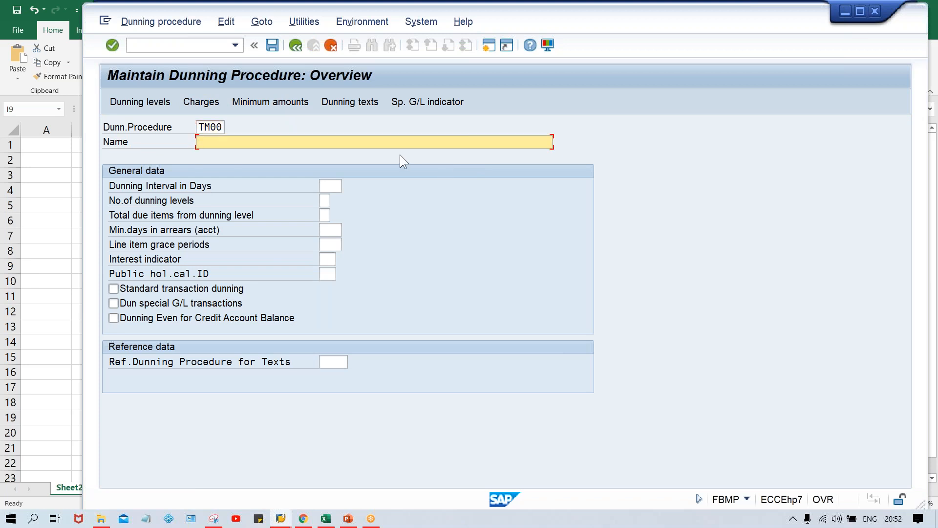
pyautogui.press('capslock')
pyautogui.write('TA')
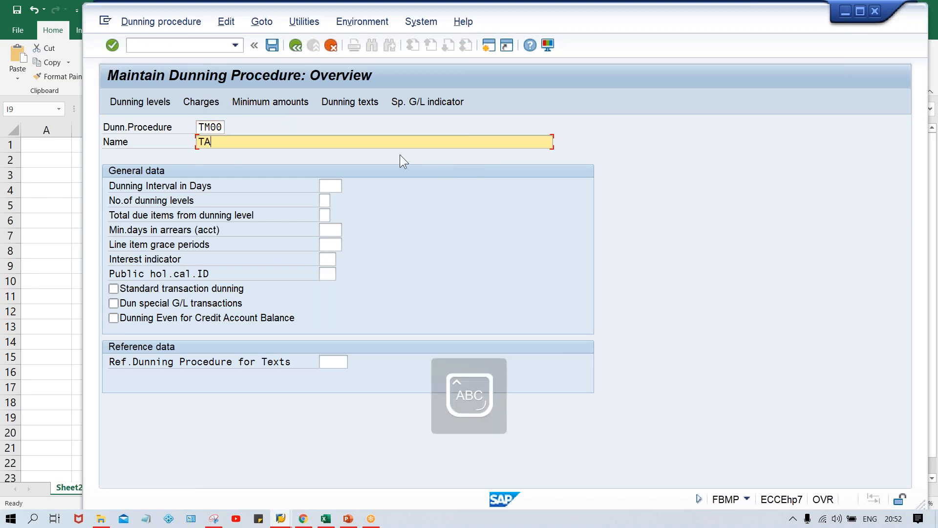
pyautogui.write('TA MOTOR')
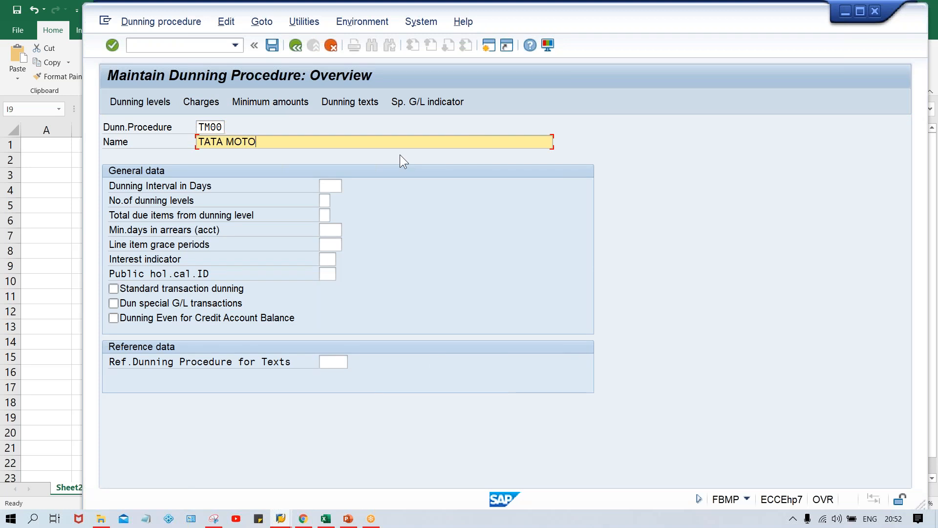
# Step: Set the dunning interval to 10 days, the number of dunning levels to 3 and the line item grace periods to 5
pyautogui.click(328, 184)
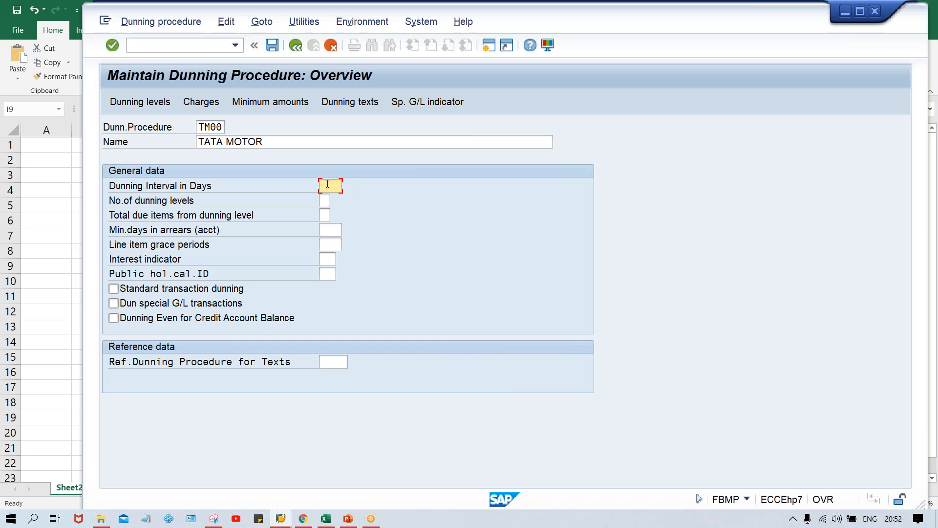
pyautogui.write('10')
pyautogui.press('Tab')
pyautogui.write('3')
pyautogui.press('Tab')
pyautogui.press('Tab')
pyautogui.press('Tab')
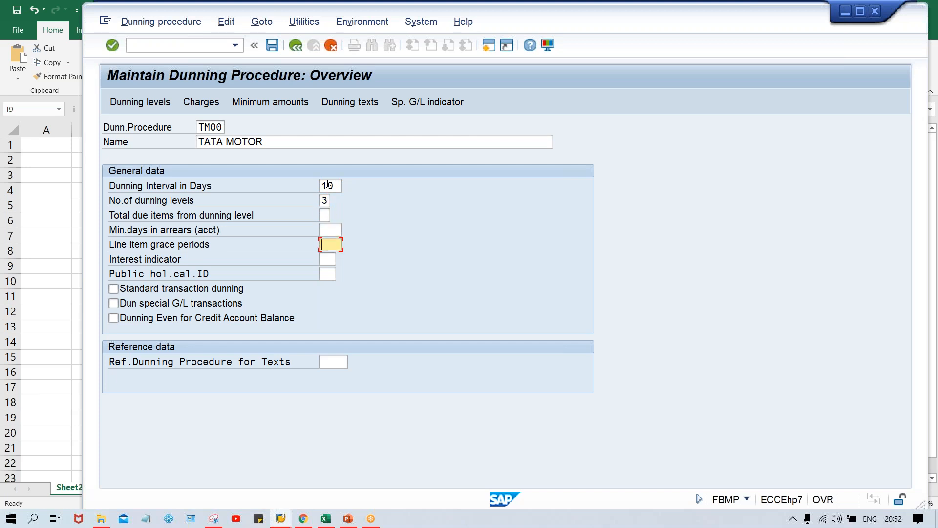
pyautogui.write('5')
pyautogui.press('Tab')
pyautogui.press('Tab')
pyautogui.hotkey('shift', 'Tab')
# Step: Enable Standard transaction dunning, confirm the overview entries and compare the reference procedure for texts with the procedure code
pyautogui.click(216, 287)
pyautogui.click(325, 363)
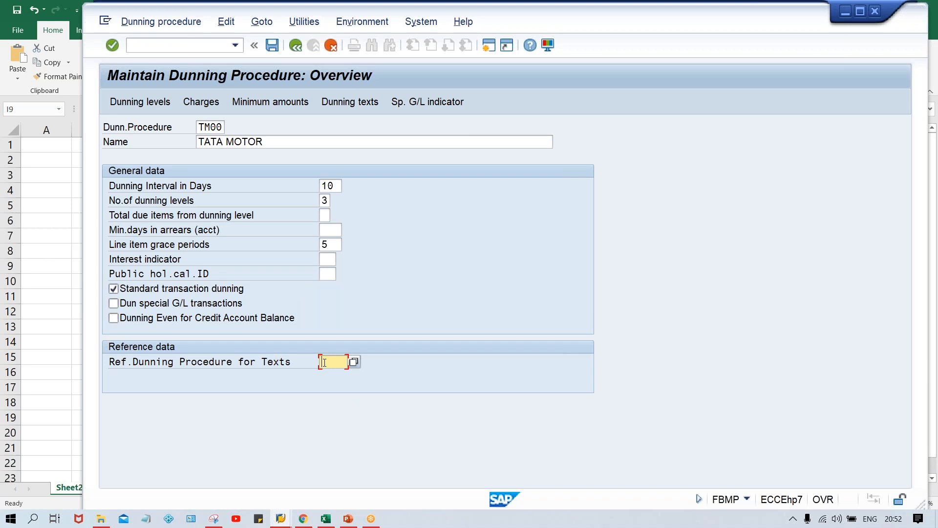
pyautogui.press('Return')
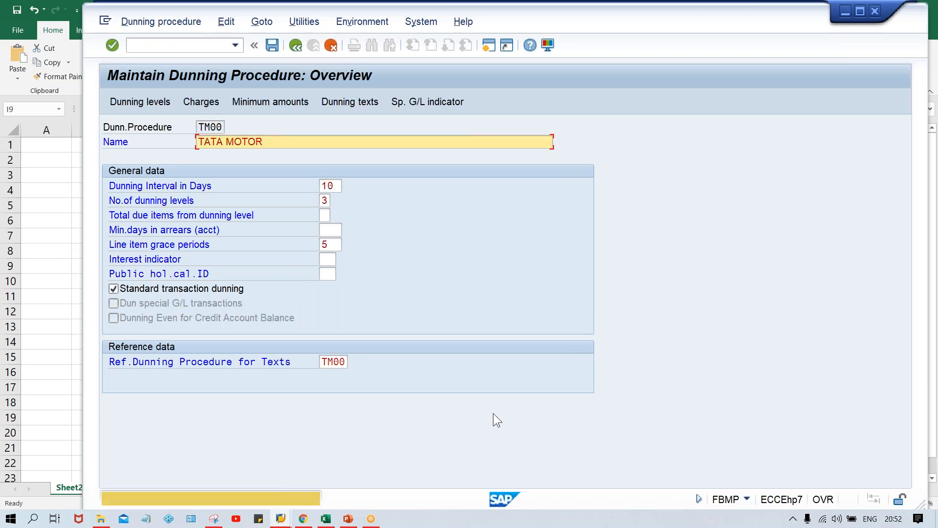
pyautogui.moveTo(198, 123); pyautogui.dragTo(236, 122)
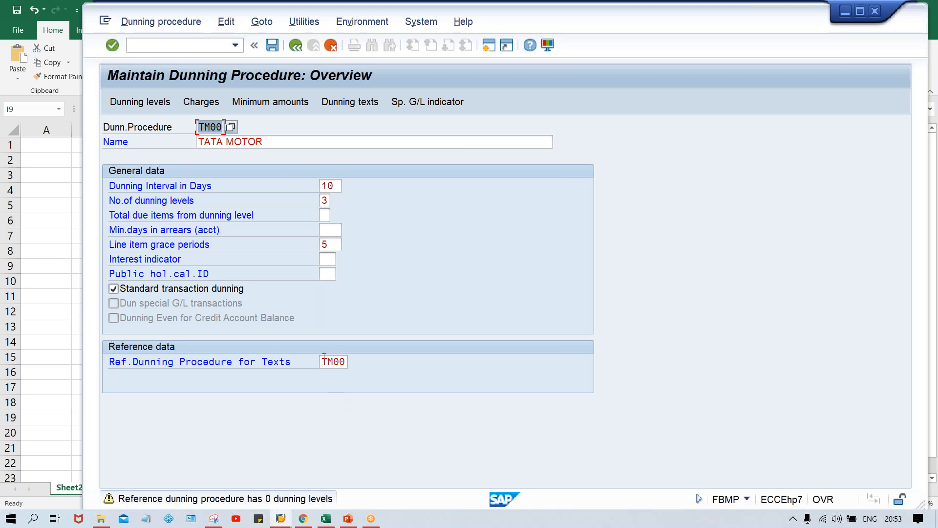
pyautogui.moveTo(324, 358); pyautogui.dragTo(364, 360)
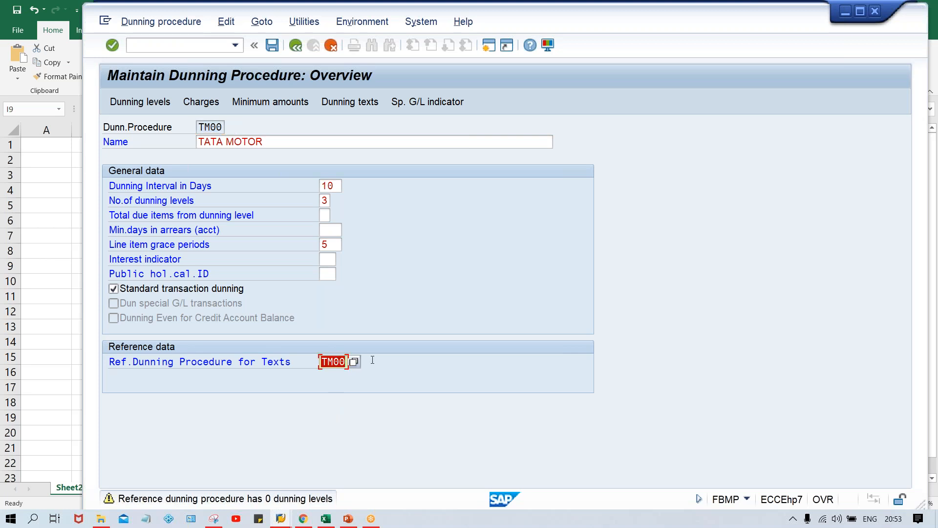
# Step: Open the dunning levels of TM00 and examine the days in arrears for each level
pyautogui.click(144, 99)
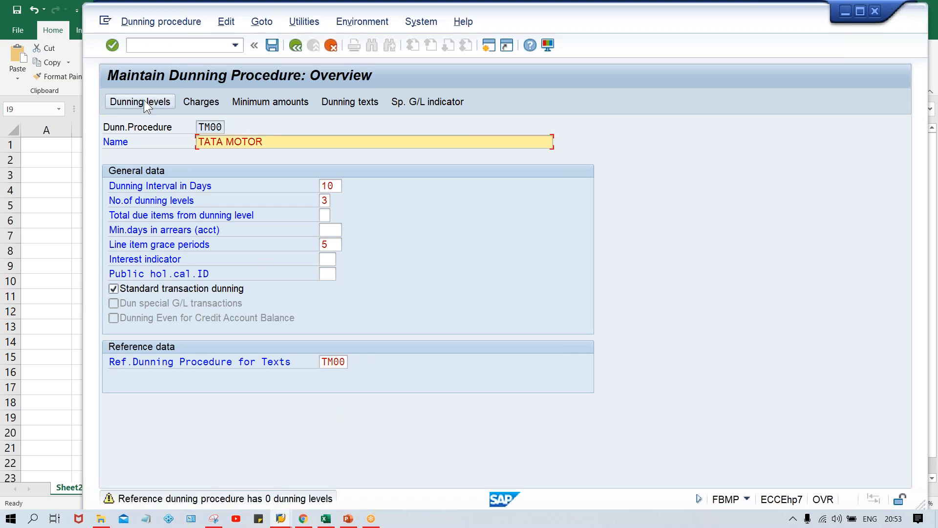
pyautogui.press('Return')
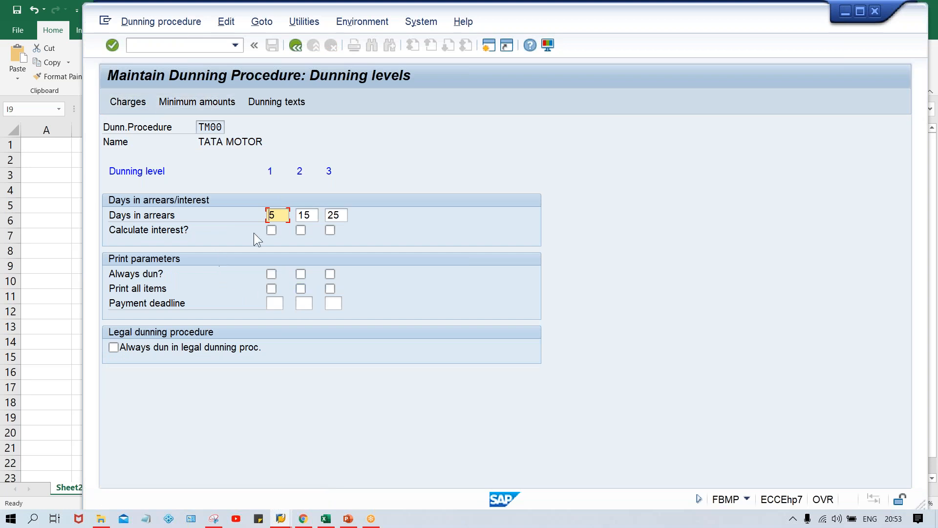
pyautogui.click(308, 215)
pyautogui.click(342, 214)
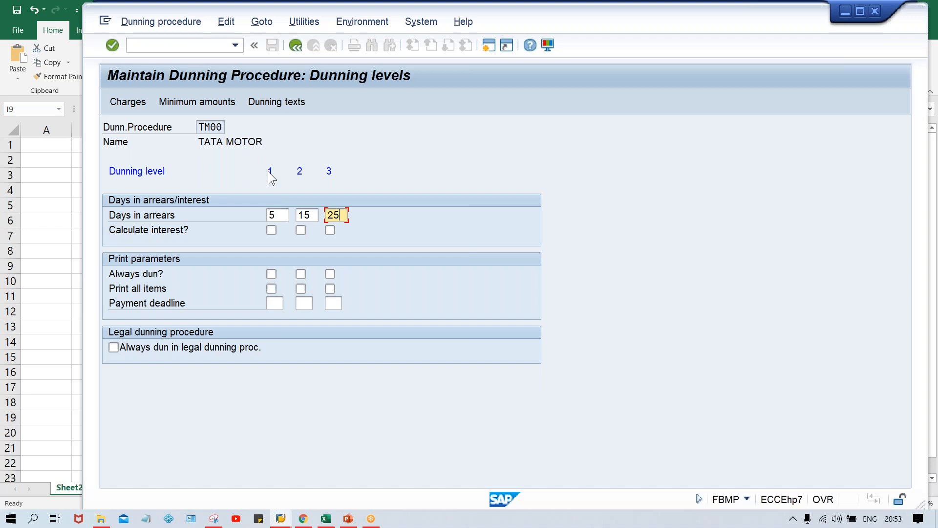
# Step: Review the days in arrears set for dunning levels 1, 2 and 3 of TM00
pyautogui.click(283, 217)
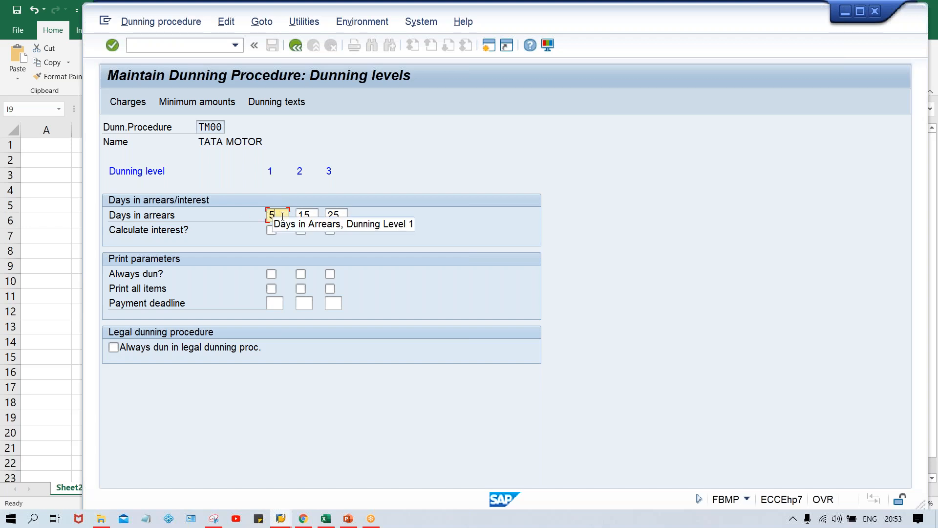
pyautogui.click(311, 214)
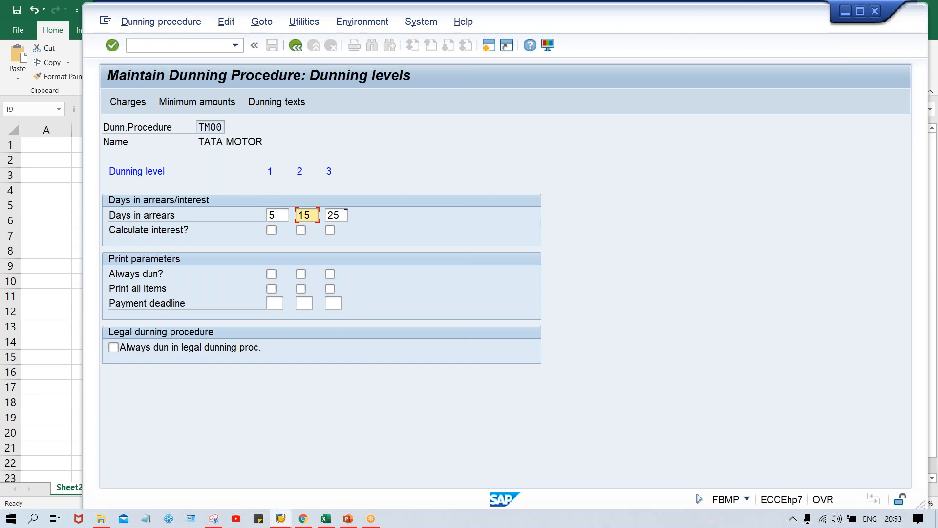
pyautogui.click(345, 214)
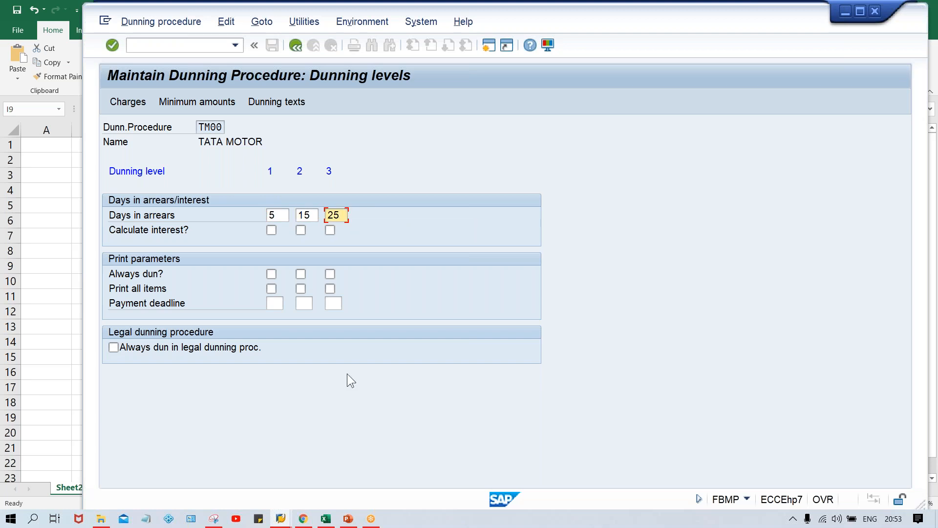
# Step: Switch to the Excel invoice sheet and note the level 1 arrears calculation, 0+5 in K6 and 5 in K7
pyautogui.click(325, 518)
pyautogui.click(439, 370)
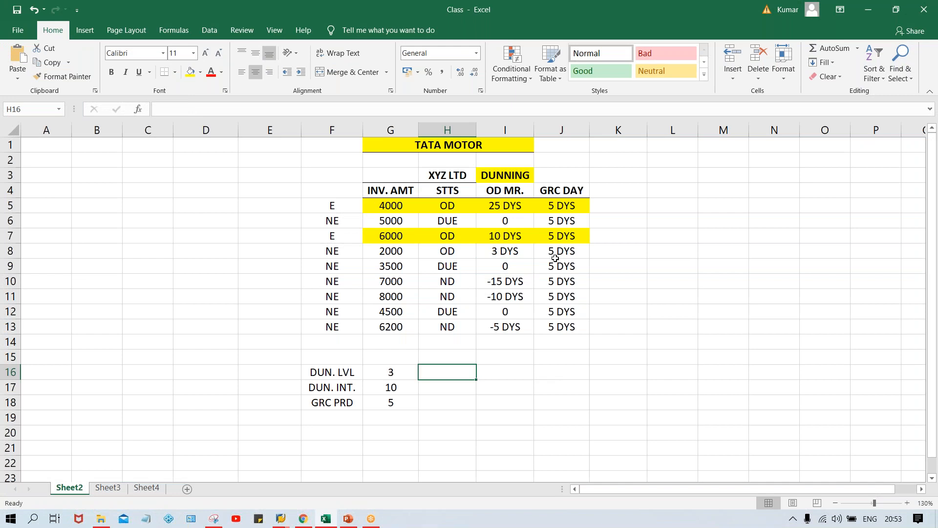
pyautogui.click(507, 219)
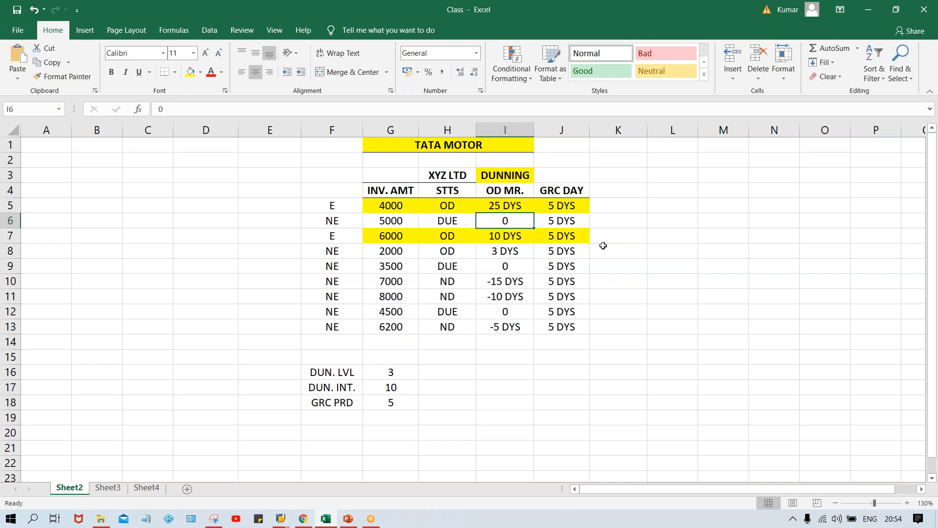
pyautogui.click(632, 225)
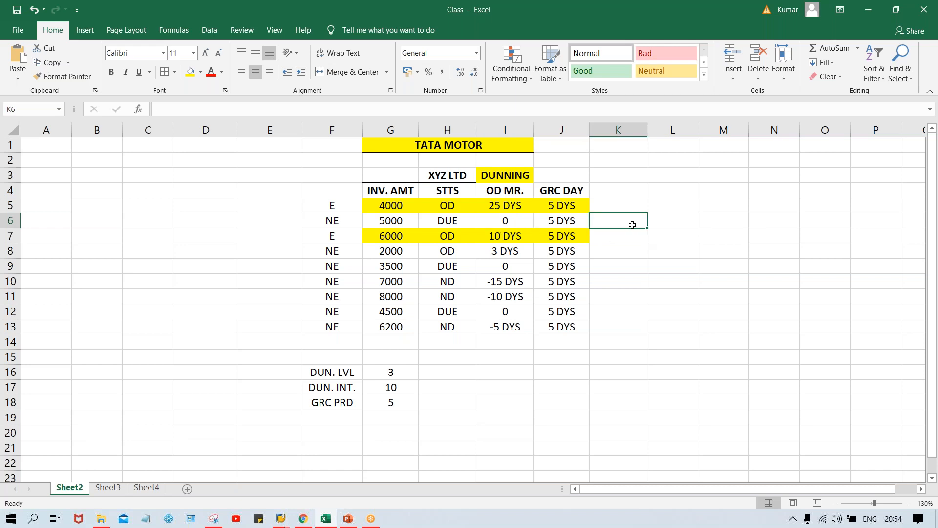
pyautogui.write('0+')
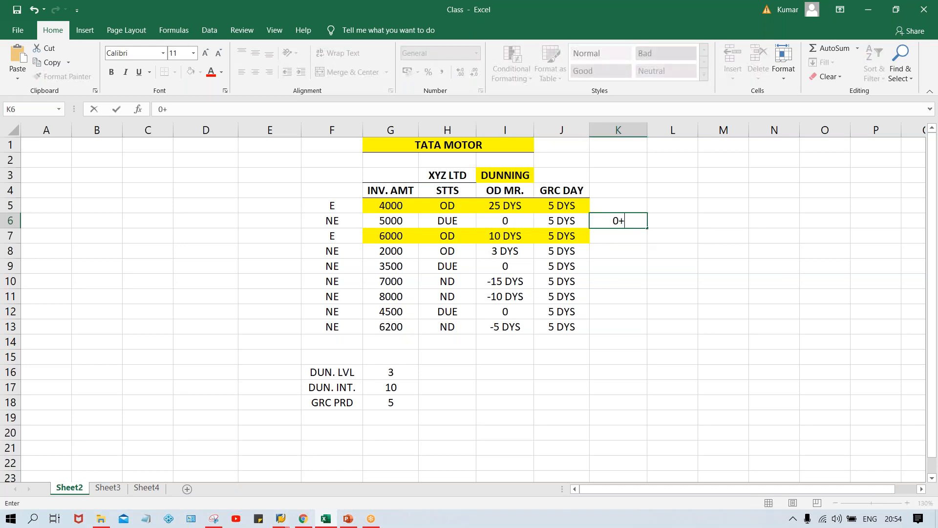
pyautogui.write('5')
pyautogui.click(674, 221)
pyautogui.click(634, 222)
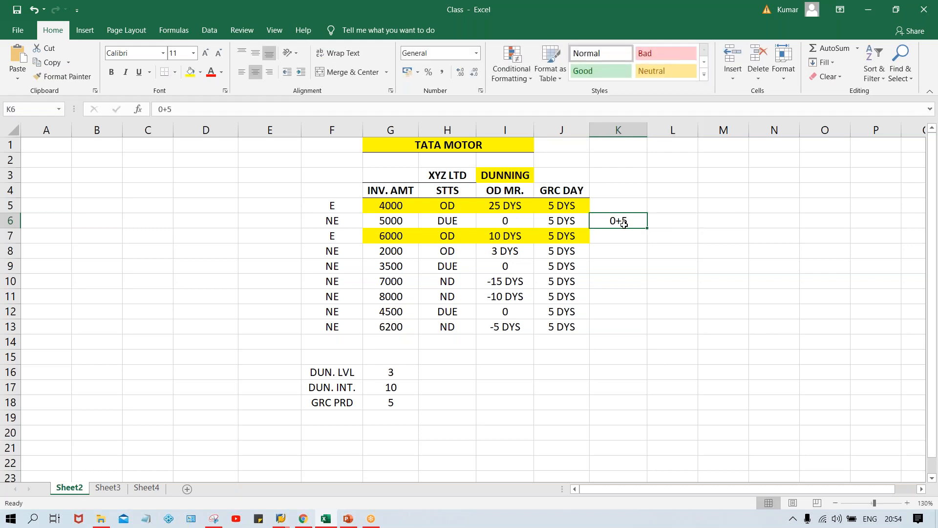
pyautogui.click(613, 237)
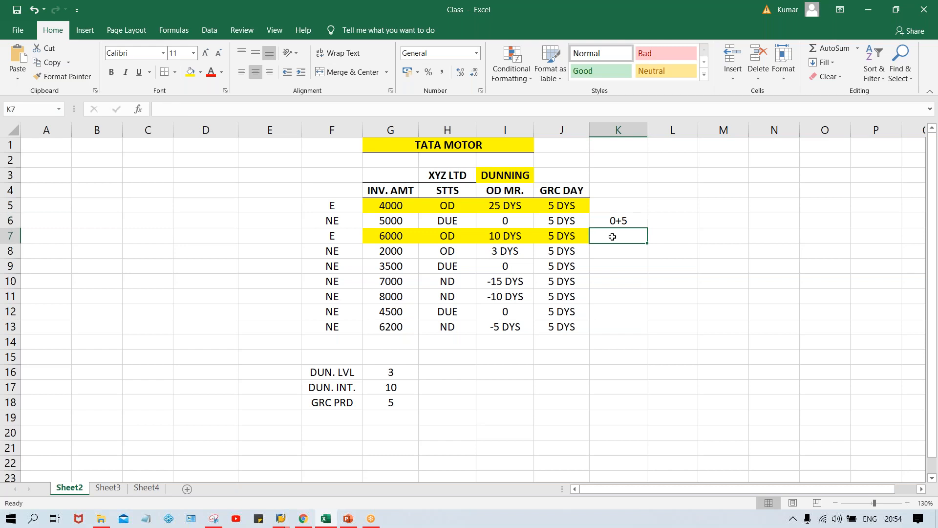
pyautogui.write('5')
pyautogui.press('Return')
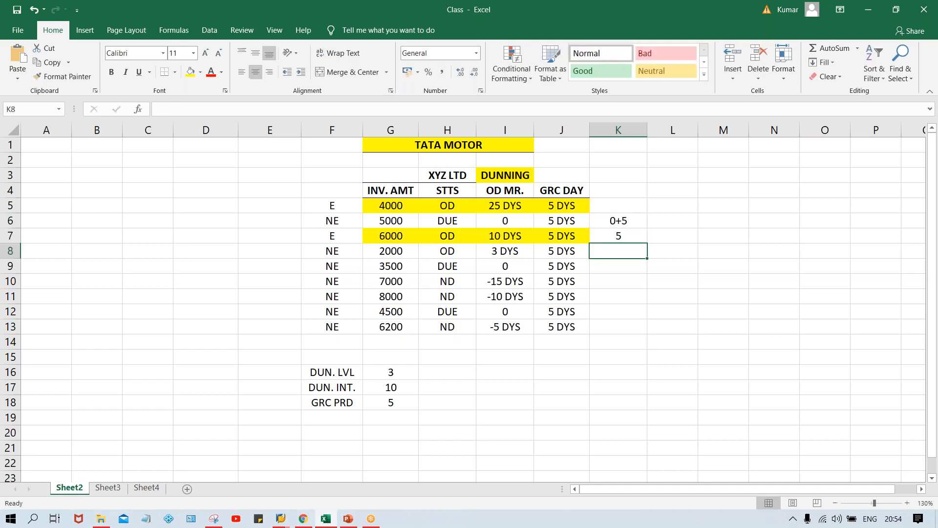
# Step: Note the level 2 arrears calculation with 5+10 in L6 and 15 in L7
pyautogui.click(660, 225)
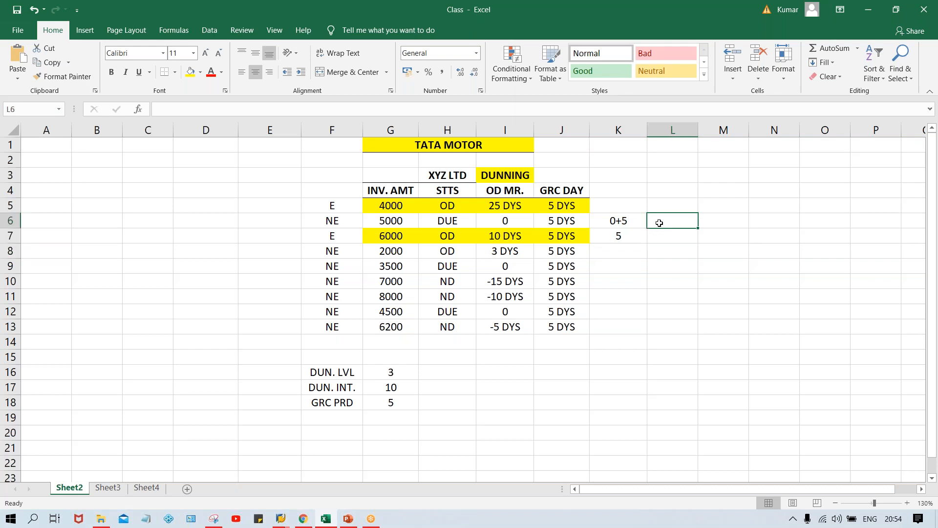
pyautogui.write('5')
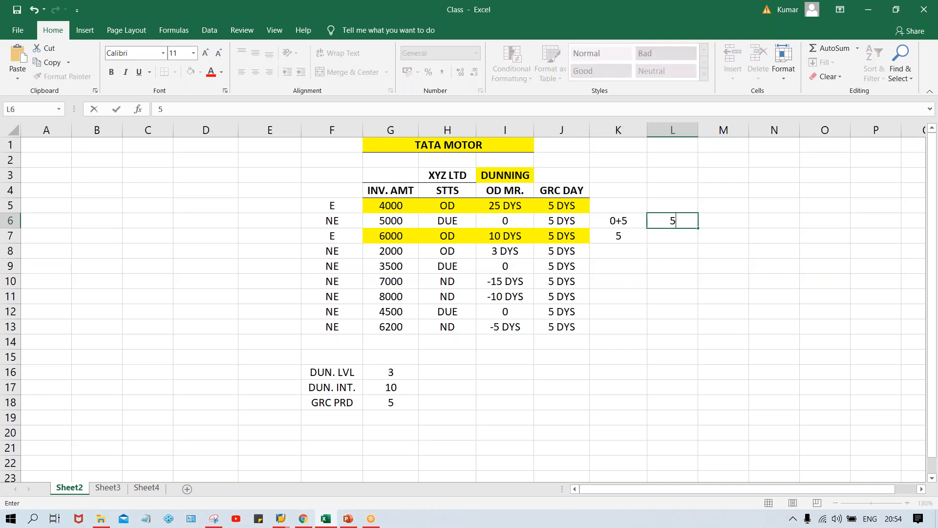
pyautogui.write('+10')
pyautogui.press('Return')
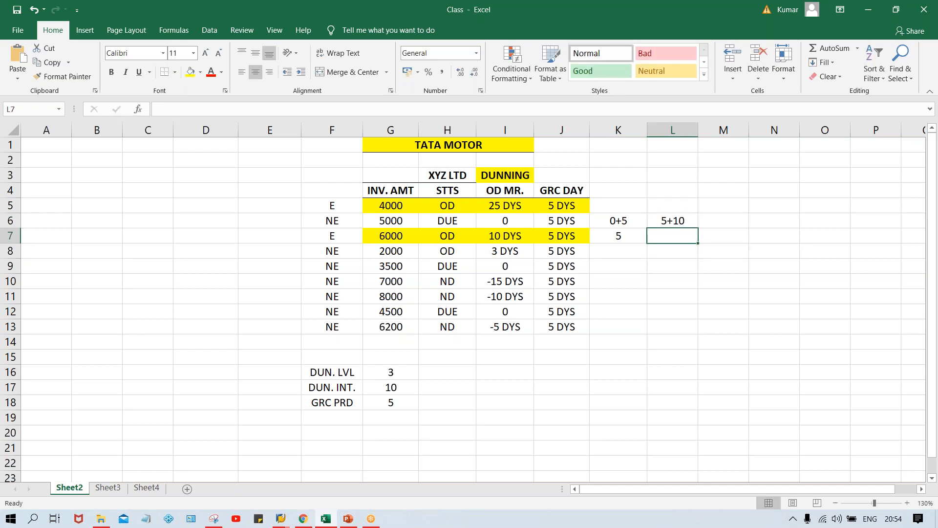
pyautogui.write('15')
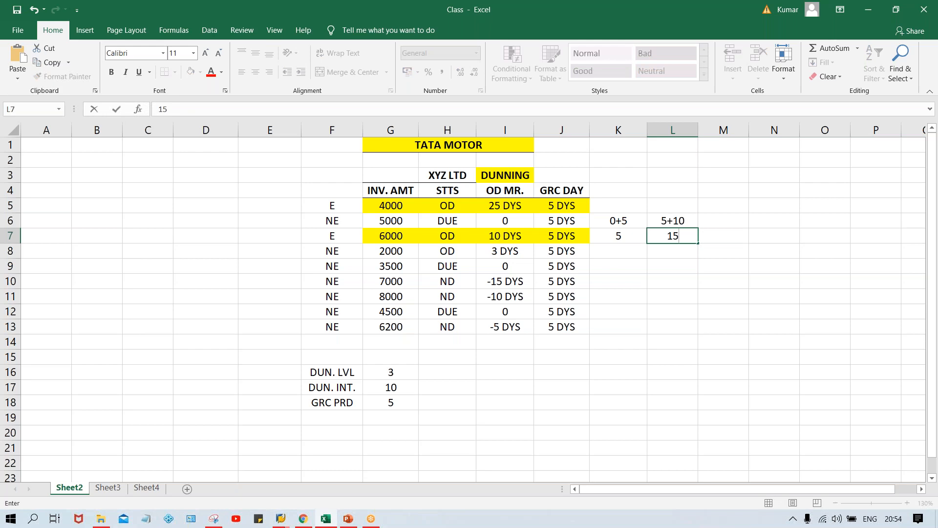
pyautogui.press('Return')
# Step: Note the level 3 arrears calculation with 15+10 in M6 and 25 in M7
pyautogui.click(720, 216)
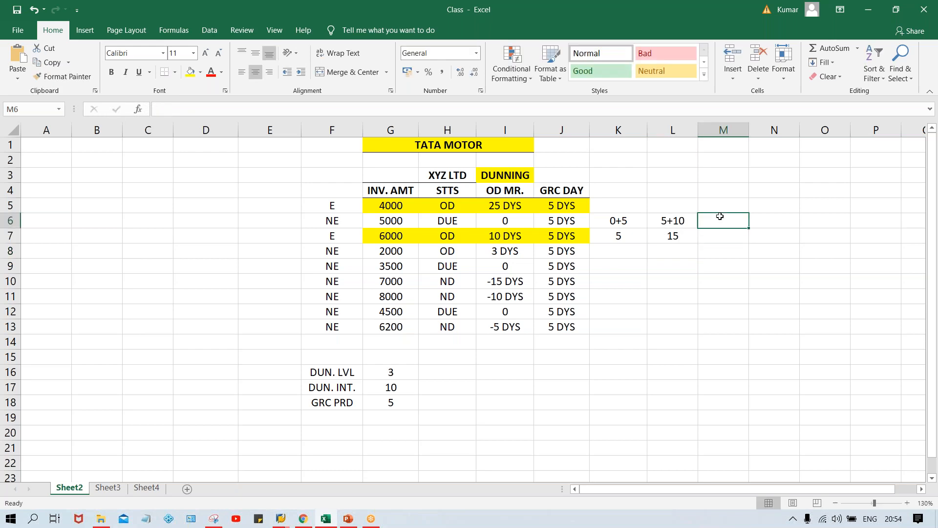
pyautogui.write('15')
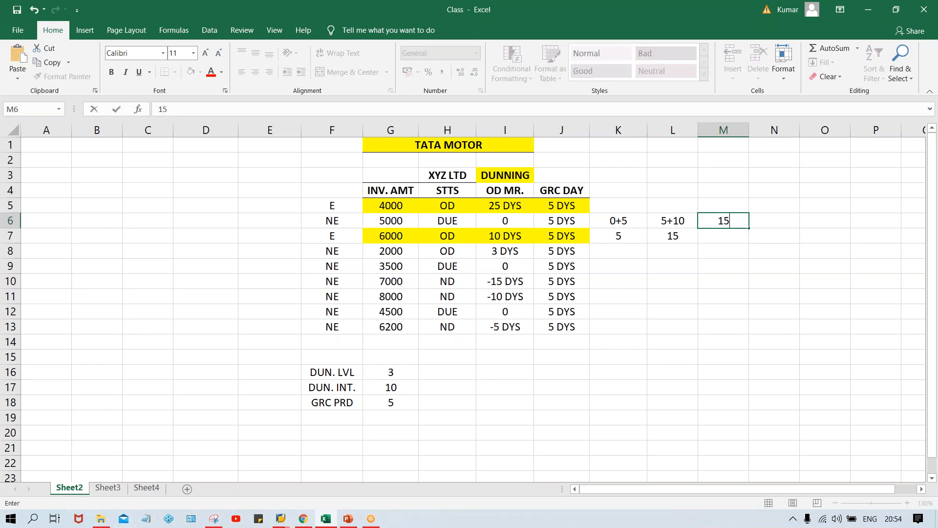
pyautogui.write('+10')
pyautogui.press('Return')
pyautogui.write('25')
pyautogui.press('Return')
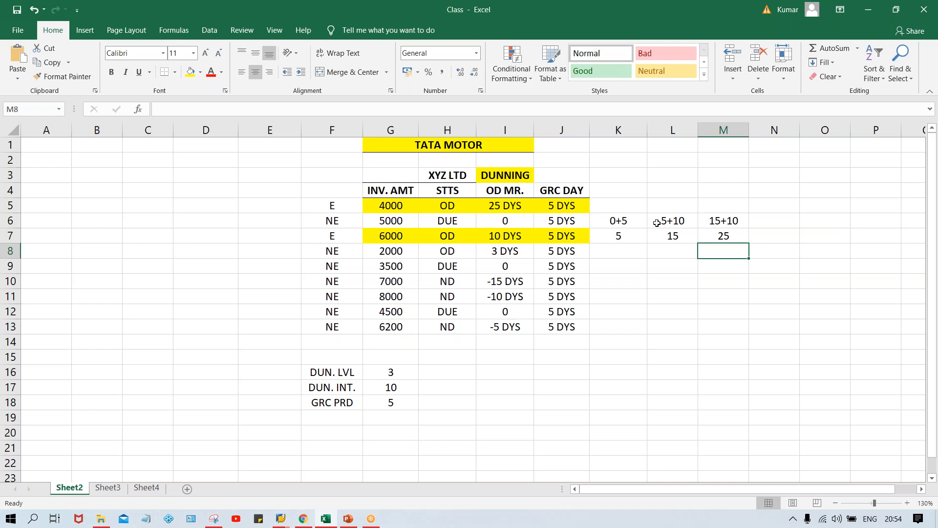
# Step: Compare the arrears calculations in columns K to M with the 5000 invoice in row 6
pyautogui.click(630, 221)
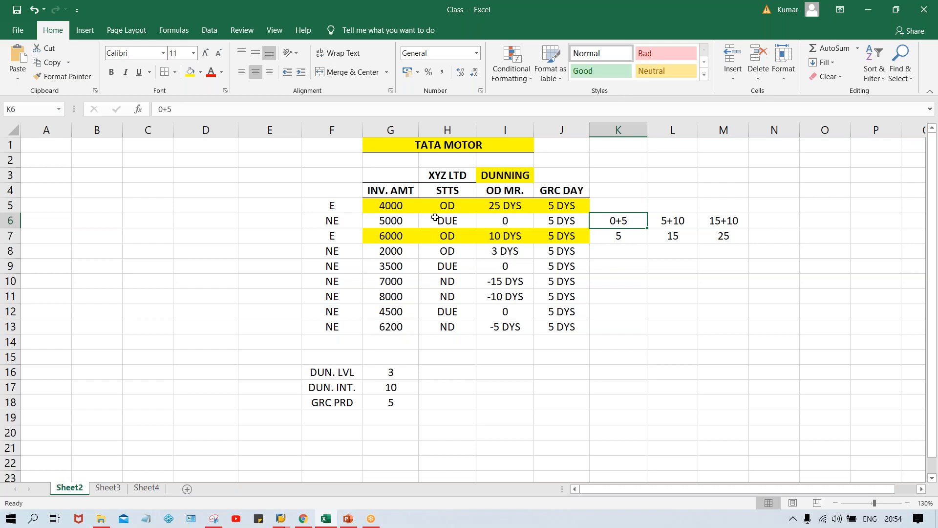
pyautogui.moveTo(405, 223); pyautogui.dragTo(551, 224)
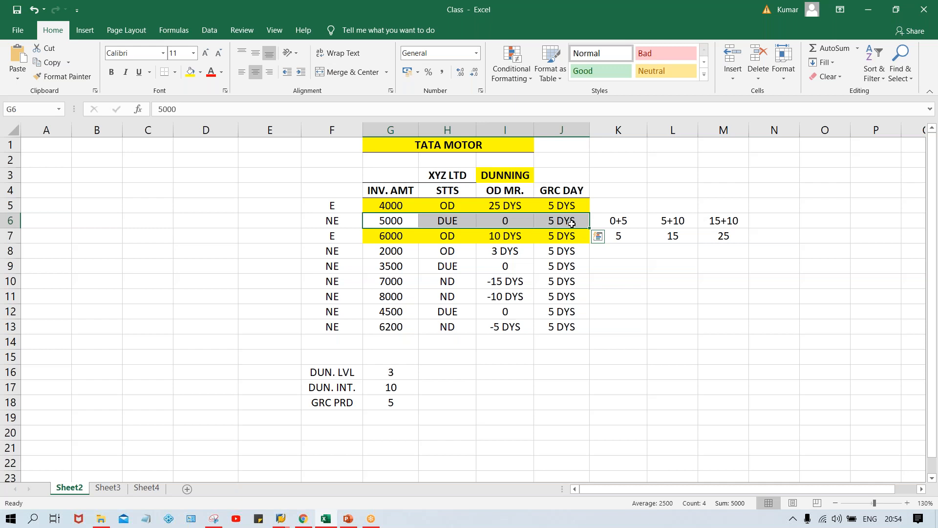
pyautogui.click(617, 235)
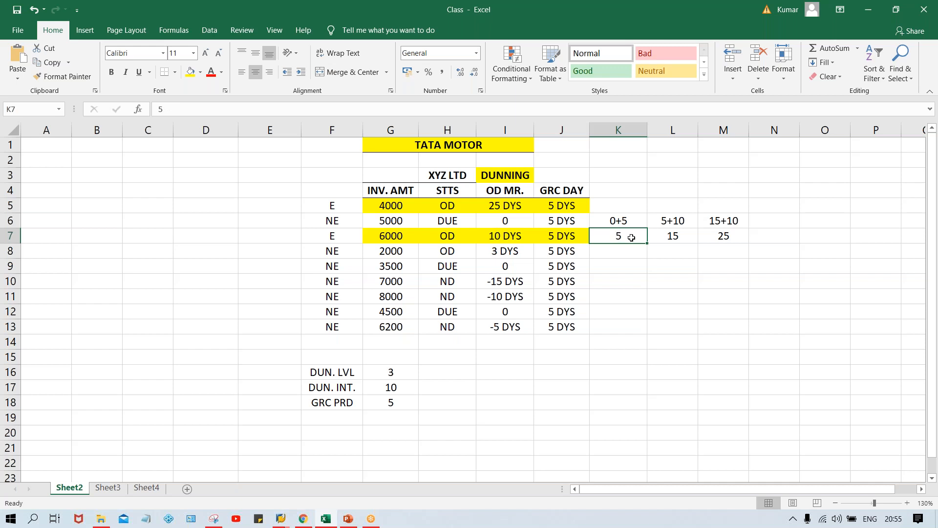
pyautogui.click(685, 235)
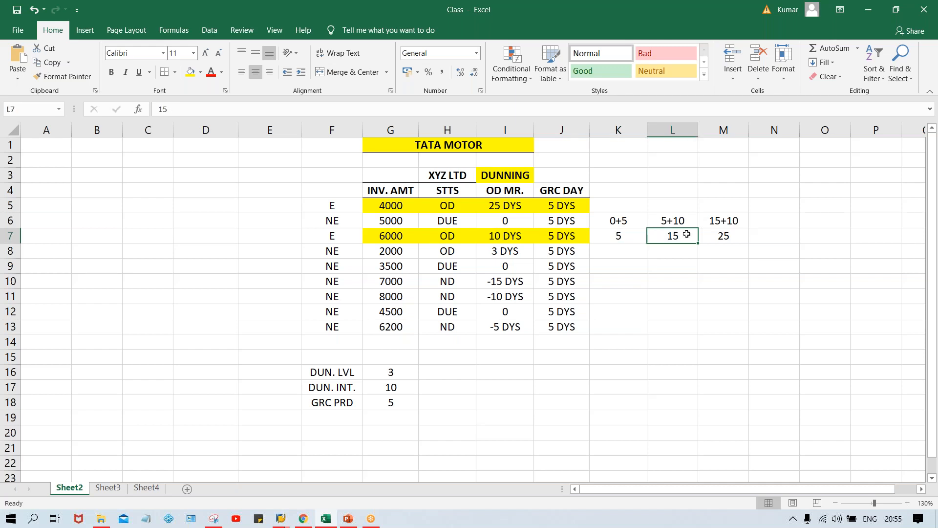
pyautogui.click(730, 235)
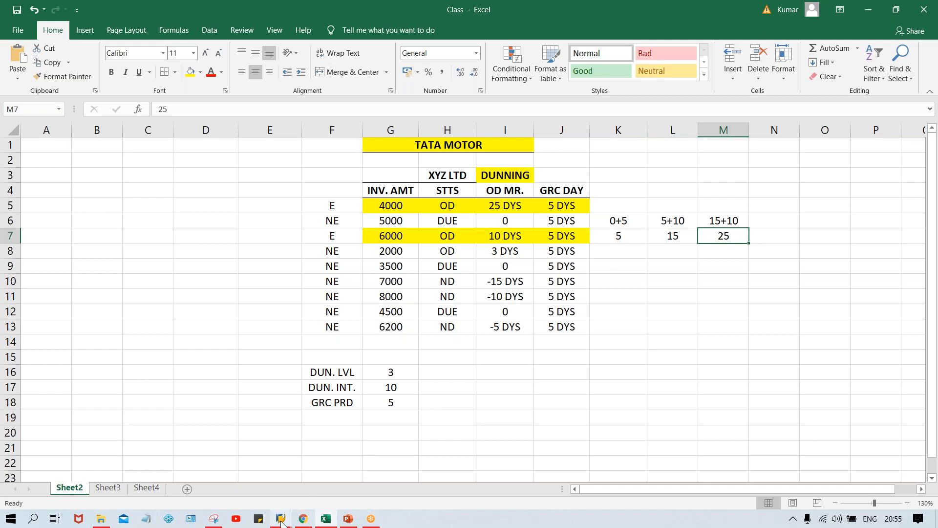
# Step: Switch back to SAP and check each dunning level's days in arrears against the Excel calculations
pyautogui.moveTo(281, 521)
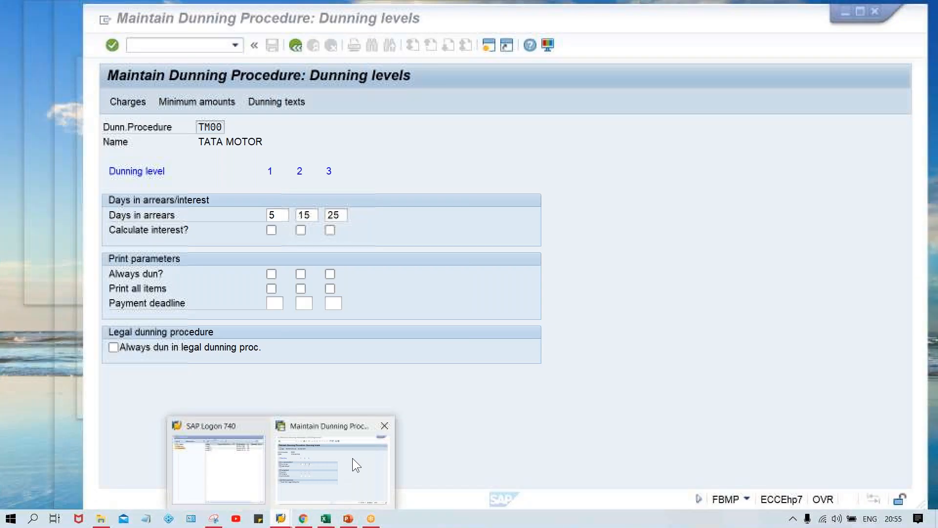
pyautogui.click(353, 458)
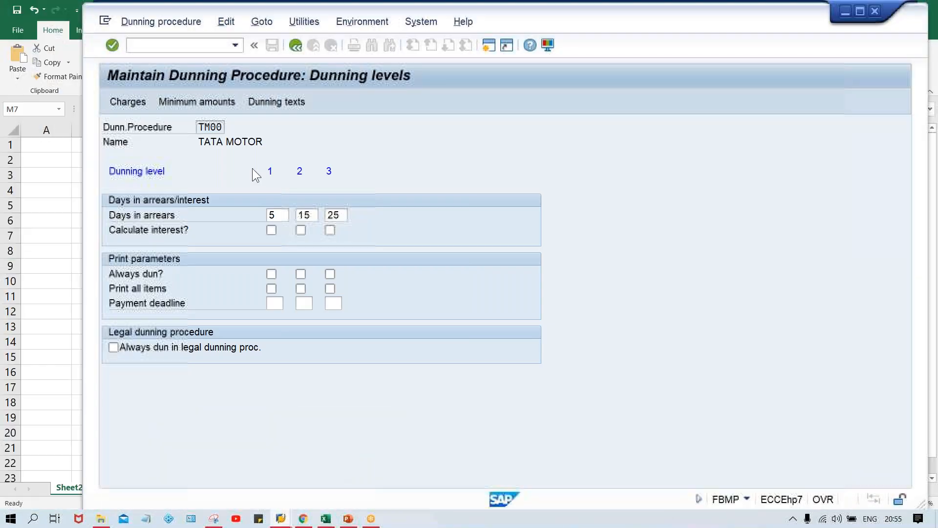
pyautogui.click(277, 215)
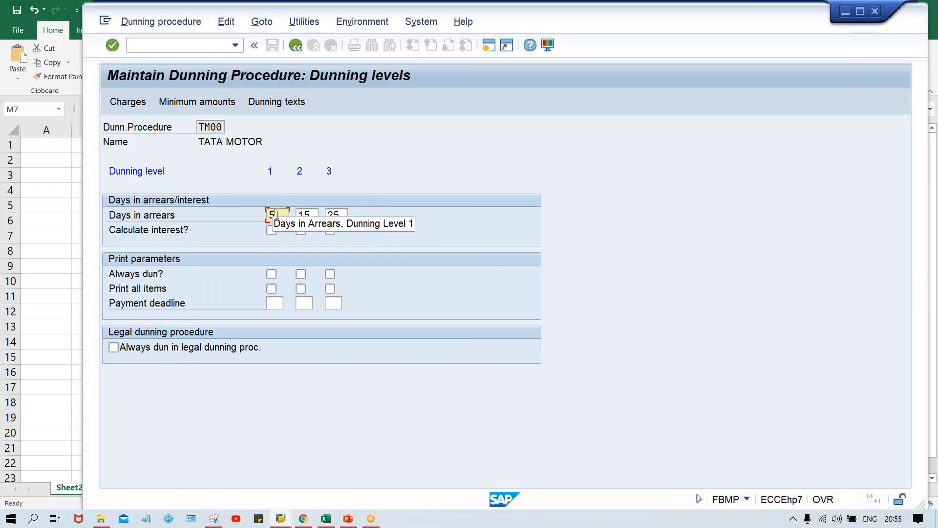
pyautogui.click(312, 216)
pyautogui.click(344, 217)
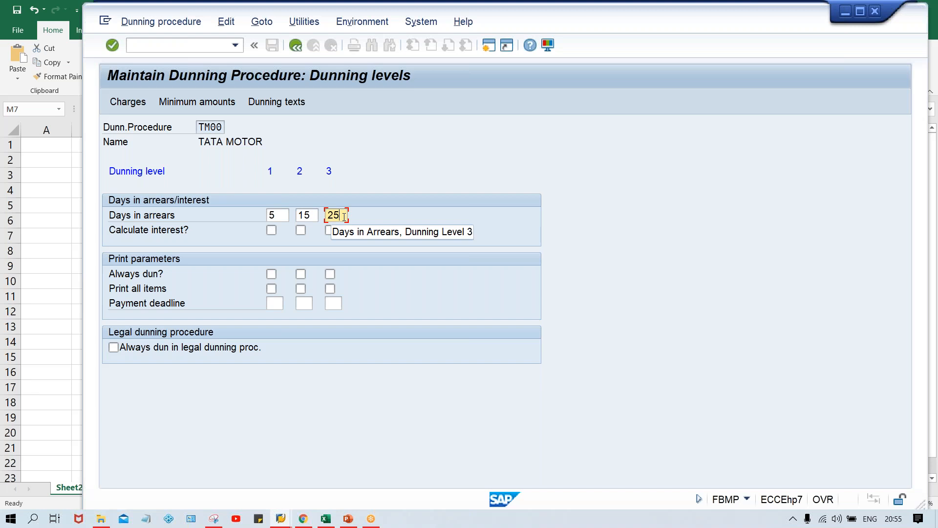
# Step: Open the dunning charges of procedure TM00 for currency INR
pyautogui.click(130, 101)
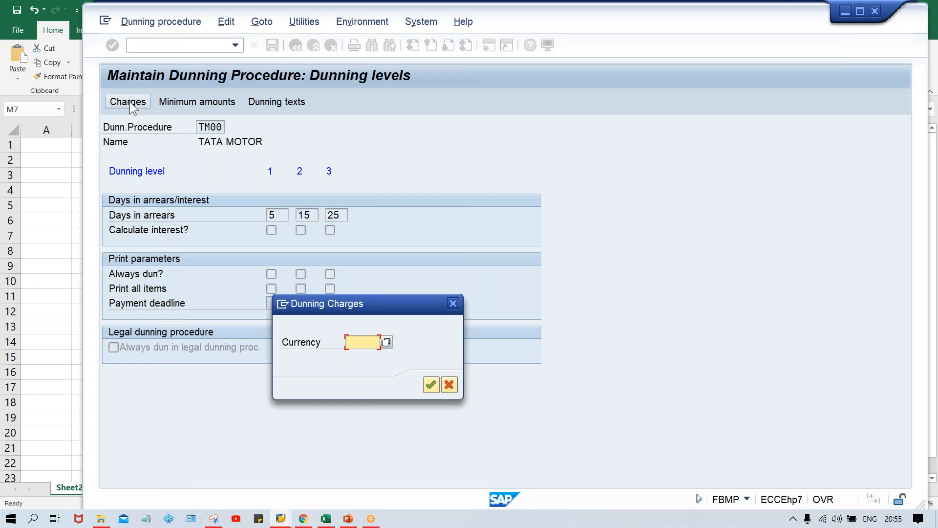
pyautogui.write('INR')
pyautogui.press('Return')
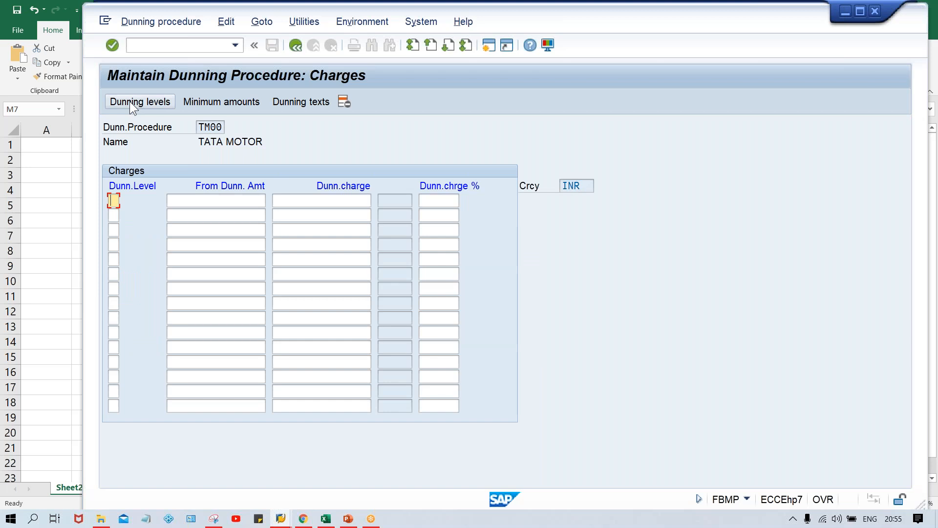
# Step: Set the dunning charge in the first row of the charges table to 50
pyautogui.click(370, 201)
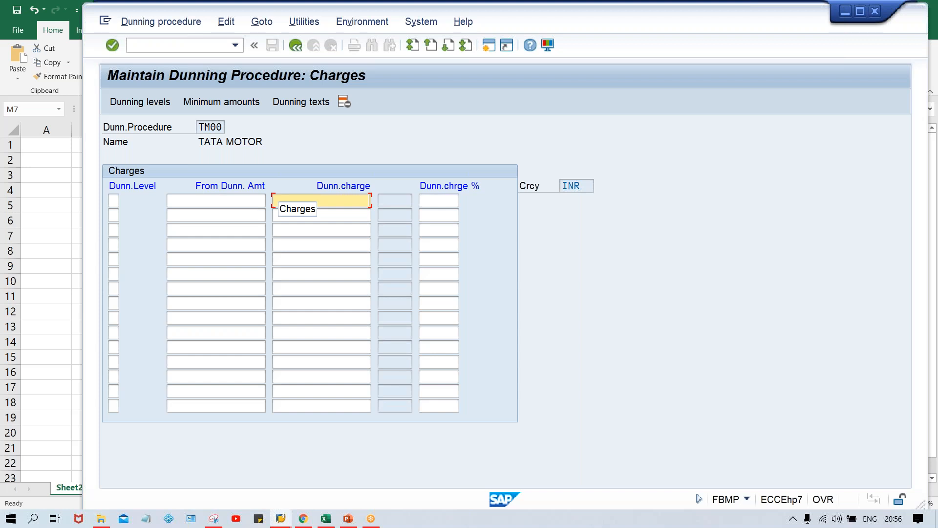
pyautogui.write('50')
pyautogui.press('Down')
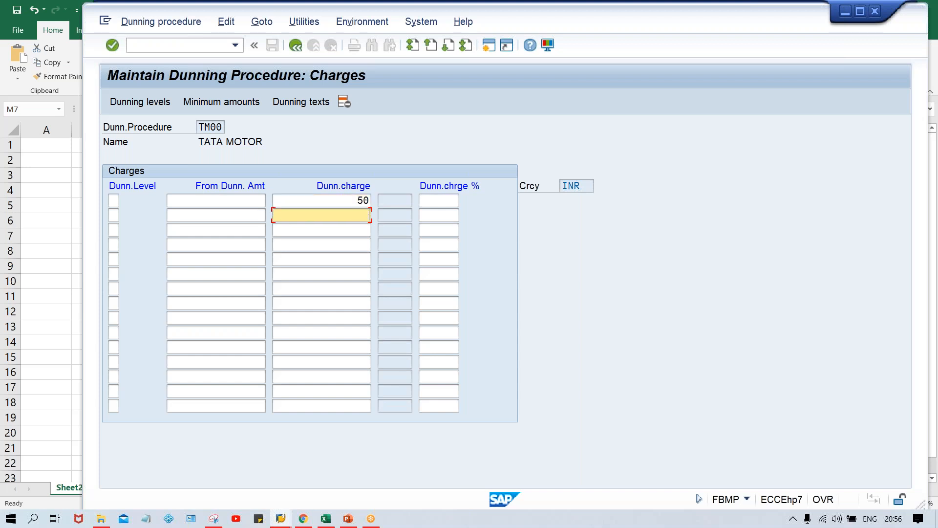
pyautogui.click(339, 195)
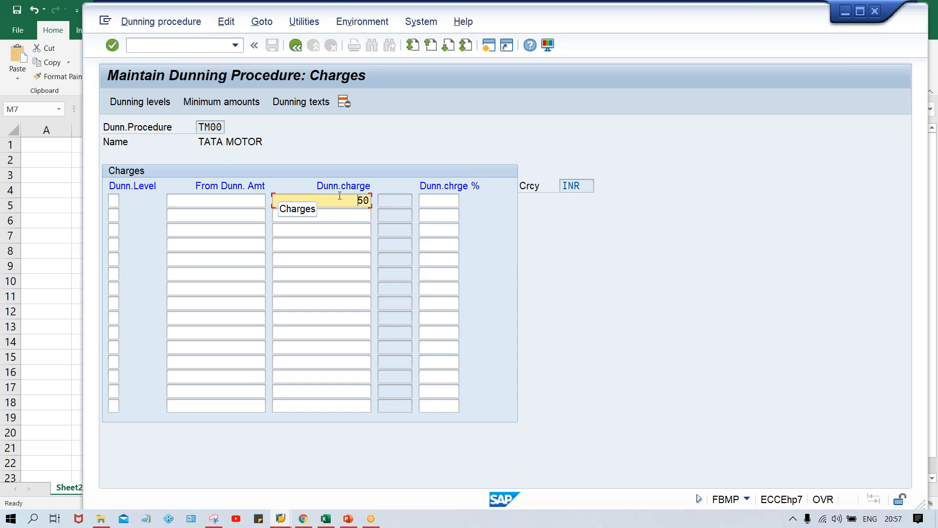
# Step: Enter dunning levels 1, 2 and 3 in the first three rows of the charges table
pyautogui.click(112, 200)
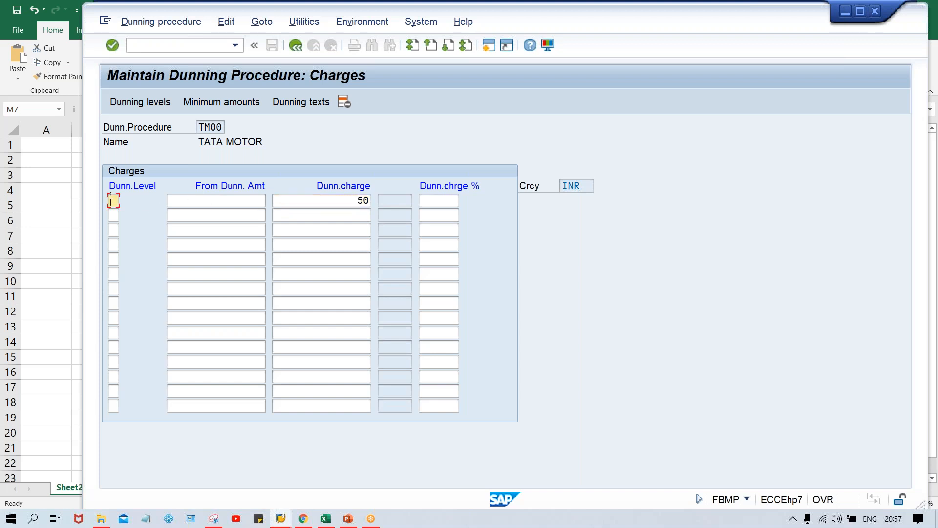
pyautogui.press('Down')
pyautogui.write('2')
pyautogui.press('Down')
pyautogui.write('3')
# Step: Set the dunning charge to 100 for level 2 and 200 for level 3, and review the amounts
pyautogui.click(344, 200)
pyautogui.click(357, 216)
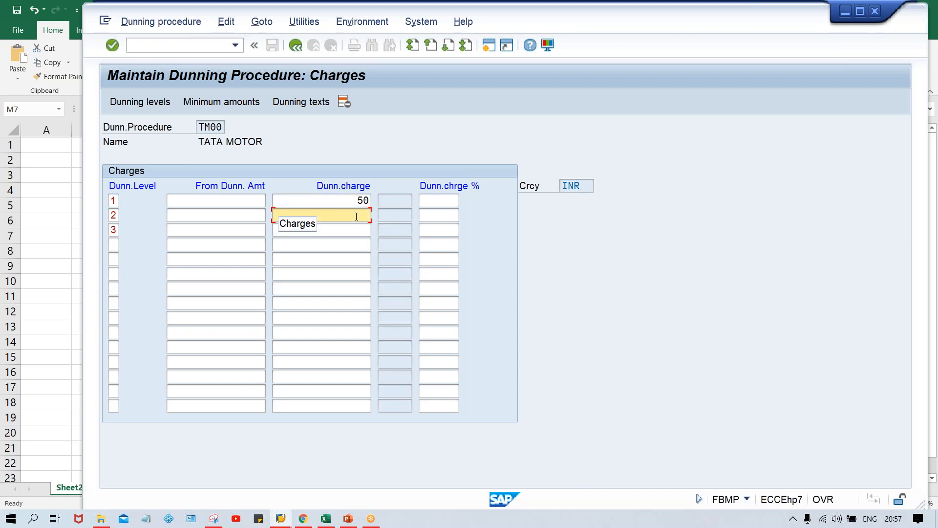
pyautogui.write('100')
pyautogui.press('Down')
pyautogui.write('200')
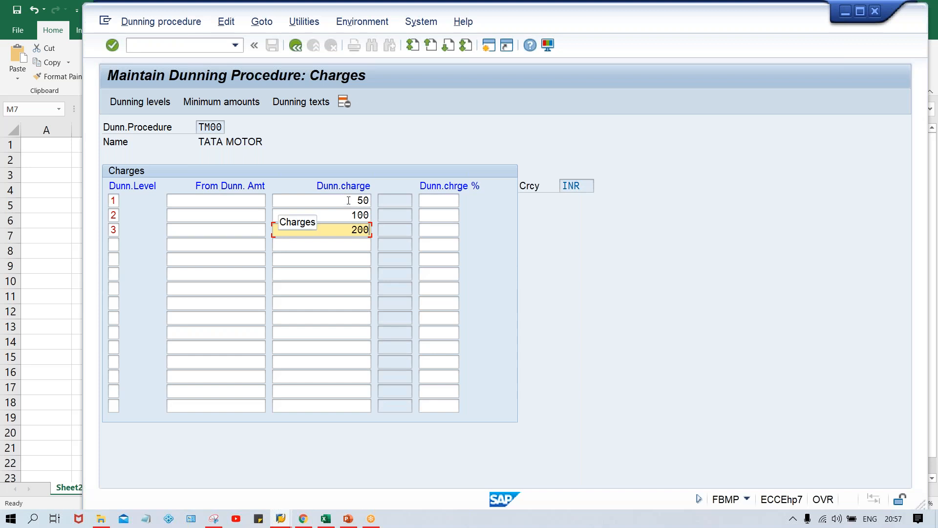
pyautogui.click(348, 200)
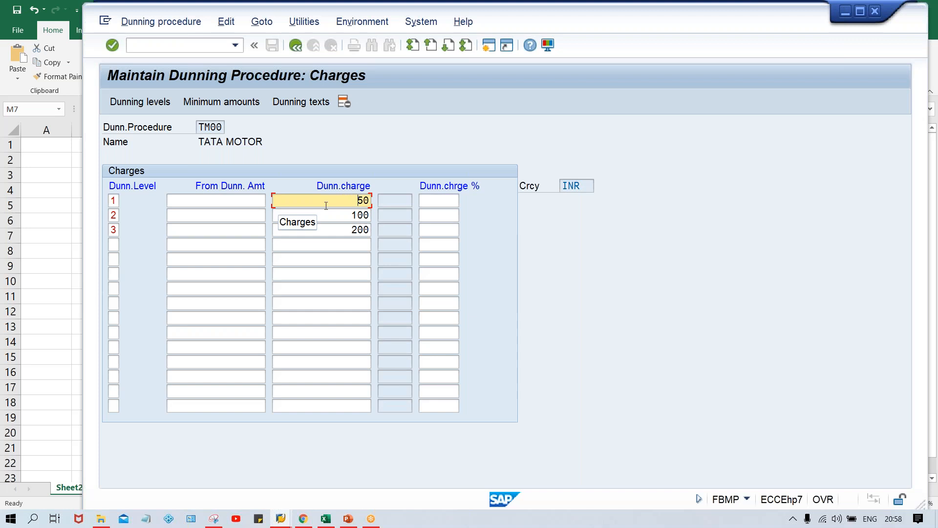
pyautogui.click(338, 215)
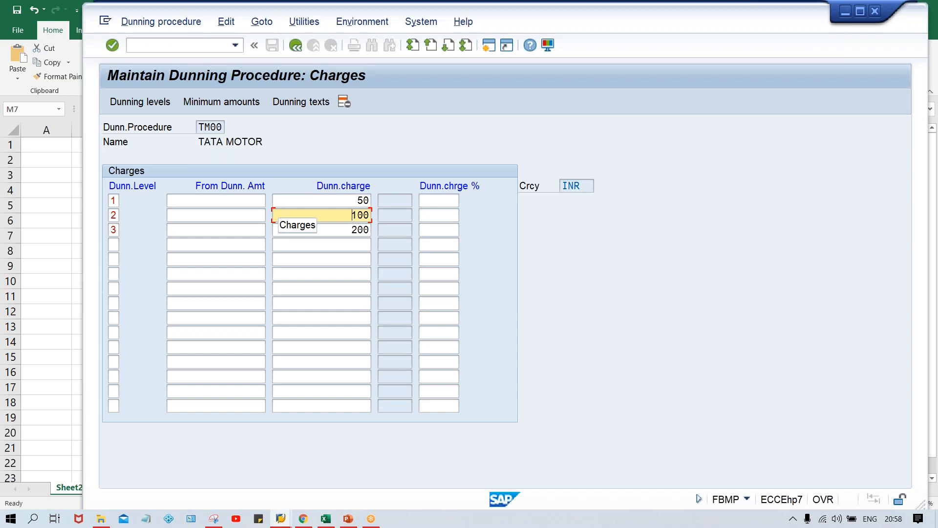
# Step: Enter 500 as the minimum dunning amount from which charges apply for levels 1, 2 and 3
pyautogui.click(341, 231)
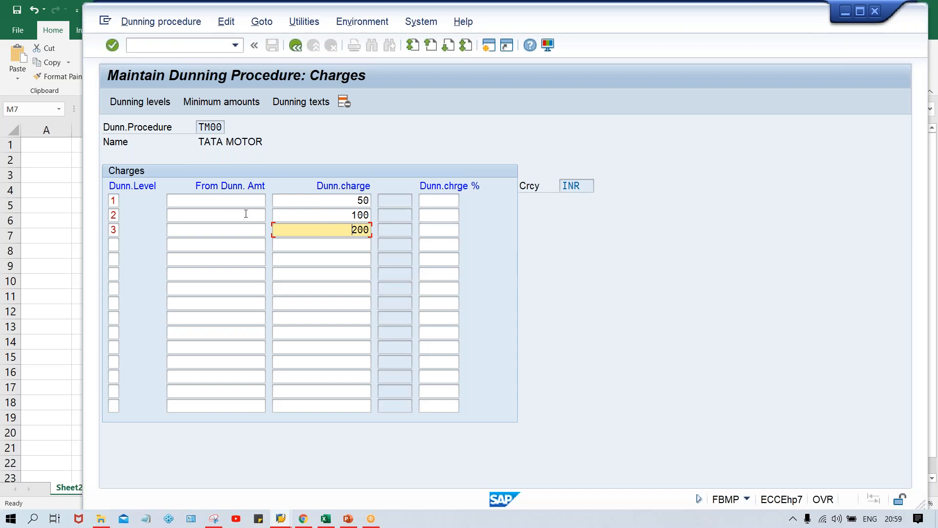
pyautogui.click(234, 200)
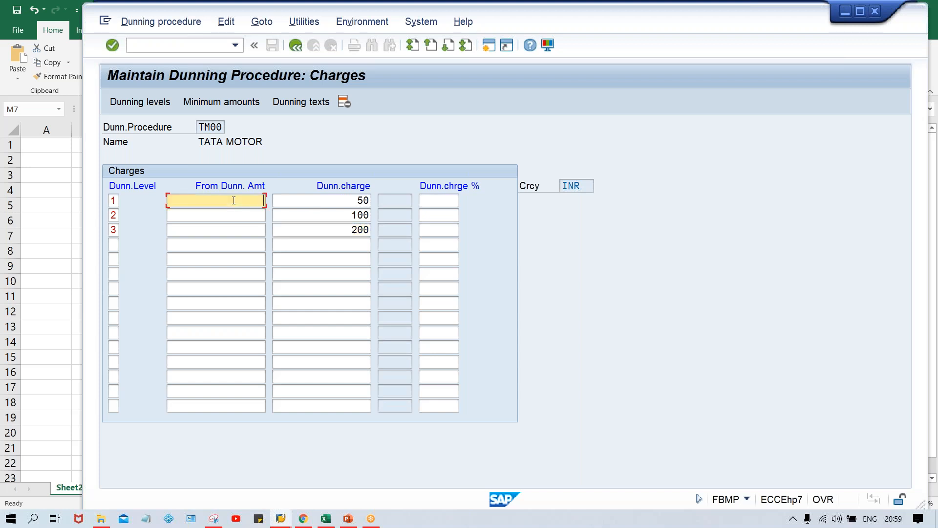
pyautogui.write('500')
pyautogui.press('Down')
pyautogui.write('500')
pyautogui.press('Down')
pyautogui.write('500')
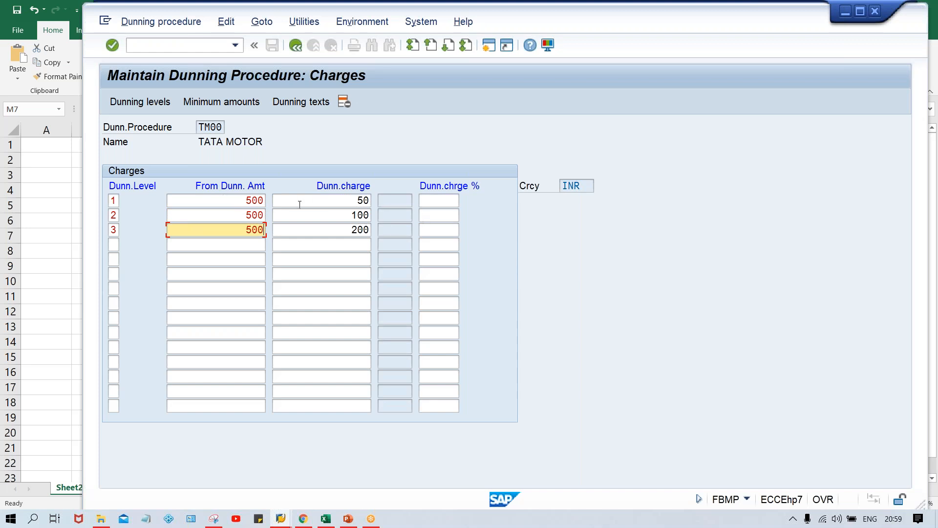
# Step: Set the From Dunning Amount of dunning level 1 to 1000
pyautogui.click(233, 202)
pyautogui.press('Delete')
pyautogui.press('Delete')
pyautogui.press('Delete')
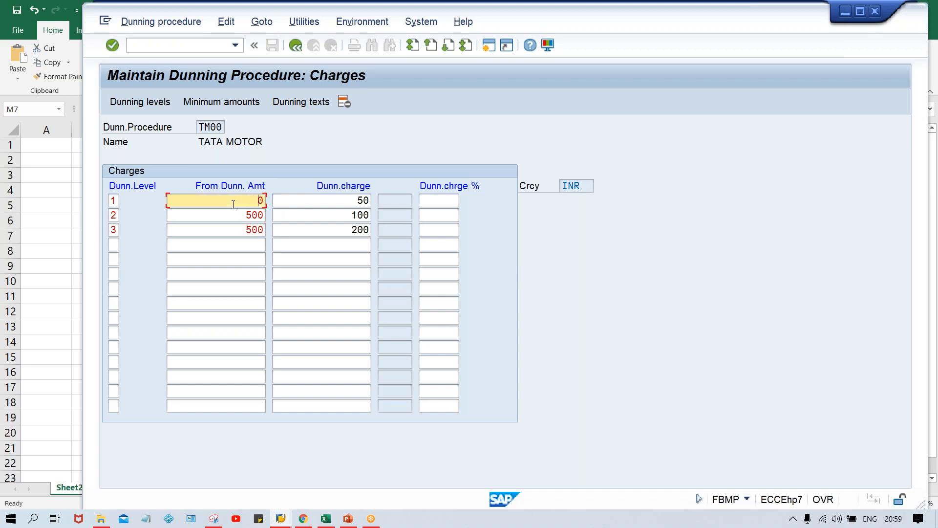
pyautogui.write('1000')
# Step: Set the From Dunning Amount of levels 2 and 3 to 1000 and validate the charges table
pyautogui.press('Down')
pyautogui.press('BackSpace')
pyautogui.press('BackSpace')
pyautogui.press('BackSpace')
pyautogui.write('1000')
pyautogui.press('Down')
pyautogui.write('1')
pyautogui.press('BackSpace')
pyautogui.press('BackSpace')
pyautogui.press('BackSpace')
pyautogui.press('BackSpace')
pyautogui.write('1000')
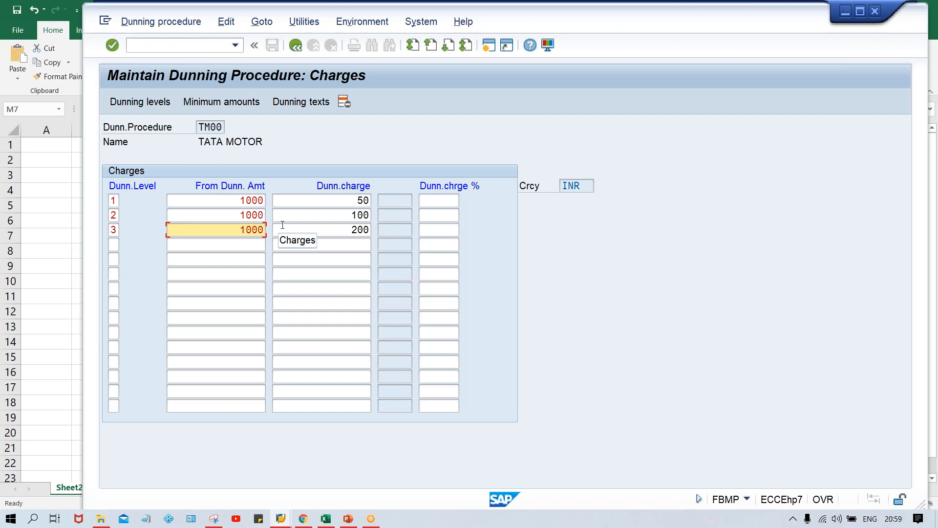
pyautogui.click(332, 213)
pyautogui.click(345, 228)
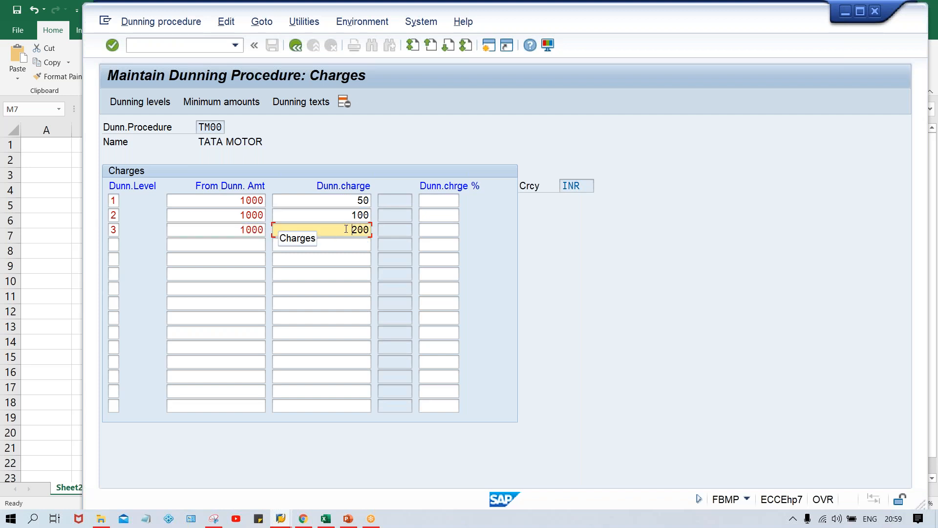
pyautogui.press('Return')
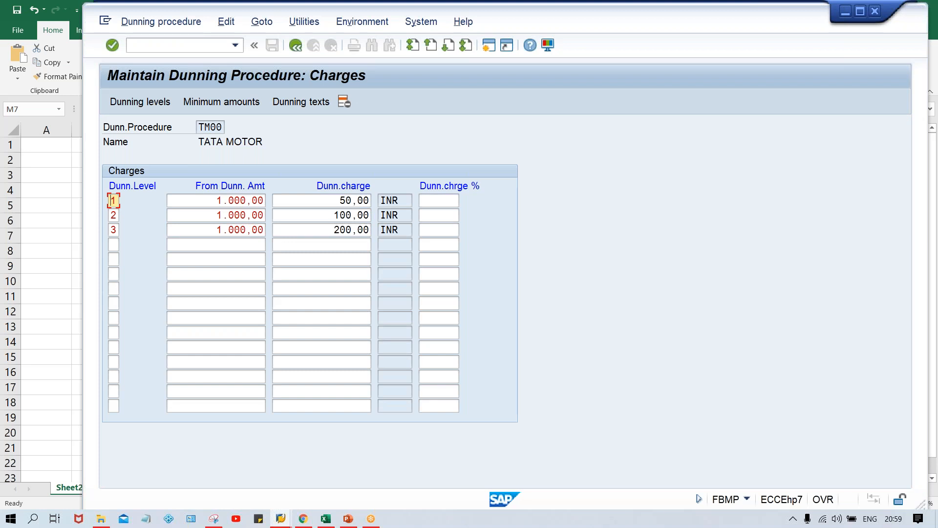
# Step: Open the minimum amounts of procedure TM00 for currency INR and enter dunning levels 1, 2 and 3
pyautogui.click(226, 105)
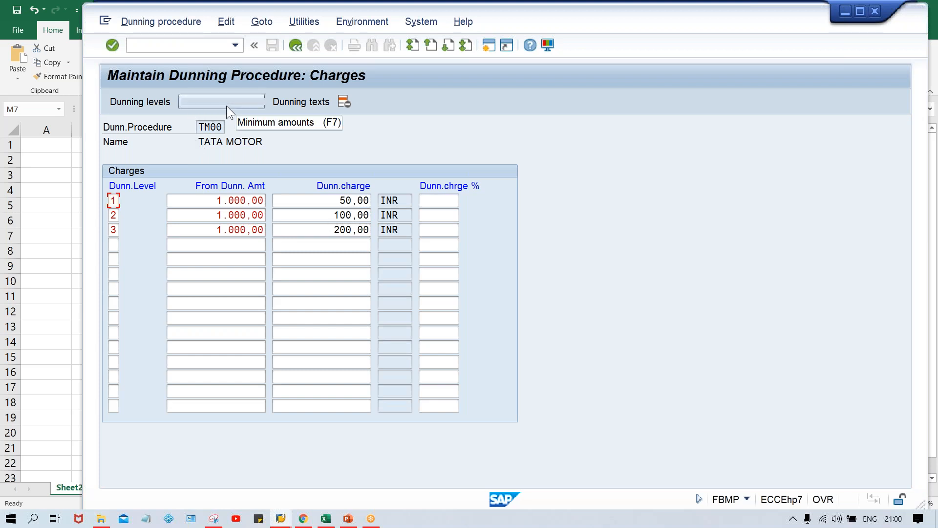
pyautogui.press('Return')
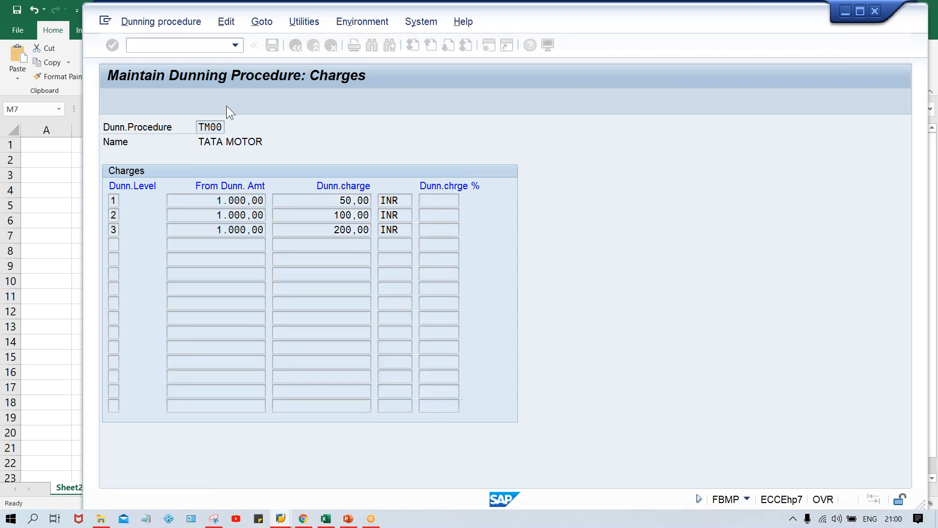
pyautogui.write('1')
pyautogui.press('Down')
pyautogui.write('2')
pyautogui.press('Down')
pyautogui.write('3')
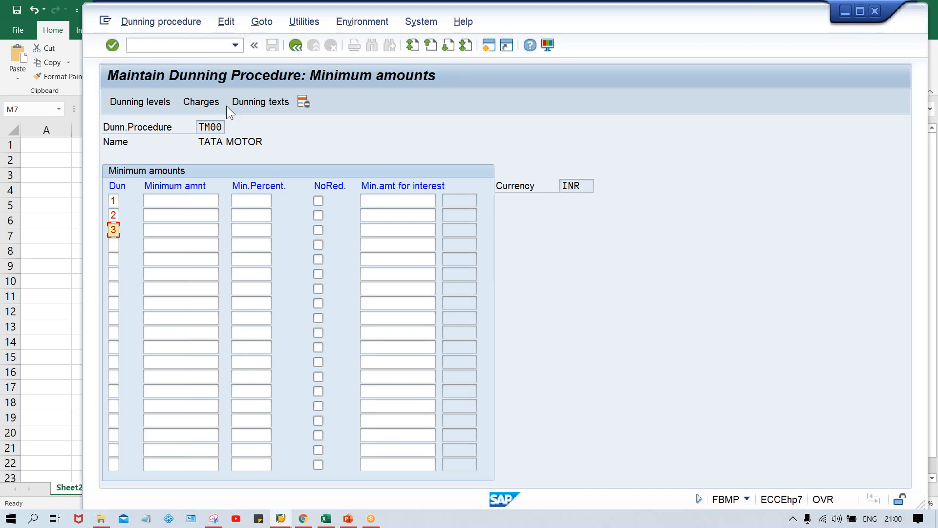
# Step: Set the minimum amount to 500 for each of dunning levels 1, 2 and 3
pyautogui.click(169, 204)
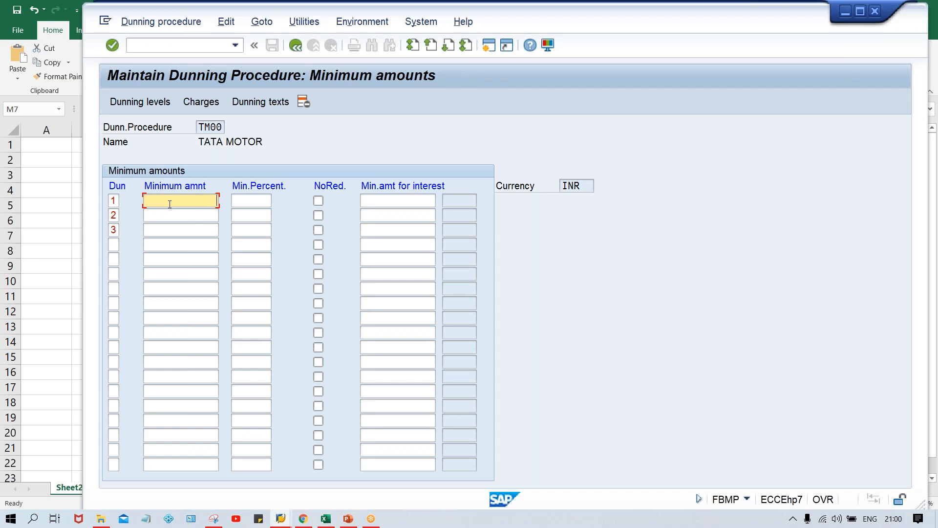
pyautogui.write('500')
pyautogui.press('Down')
pyautogui.write('50')
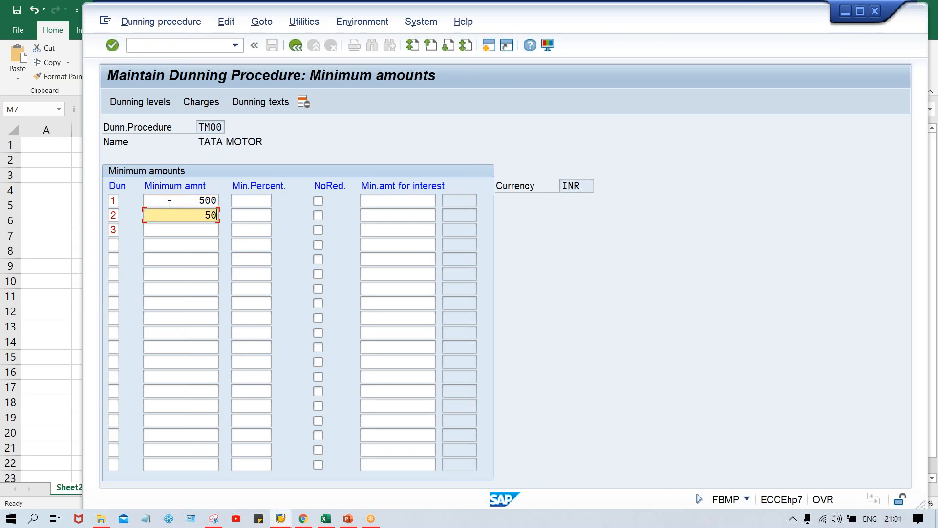
pyautogui.write('0')
pyautogui.press('Down')
pyautogui.write('500')
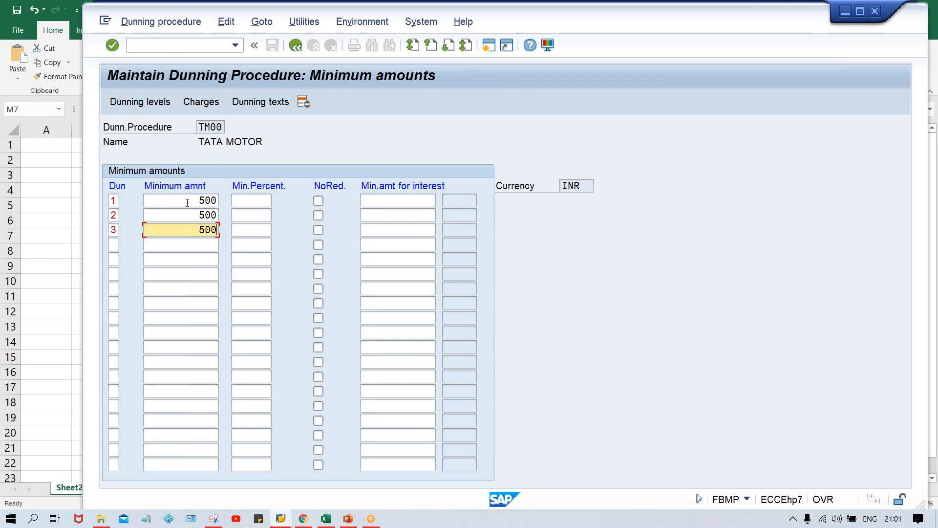
pyautogui.click(188, 198)
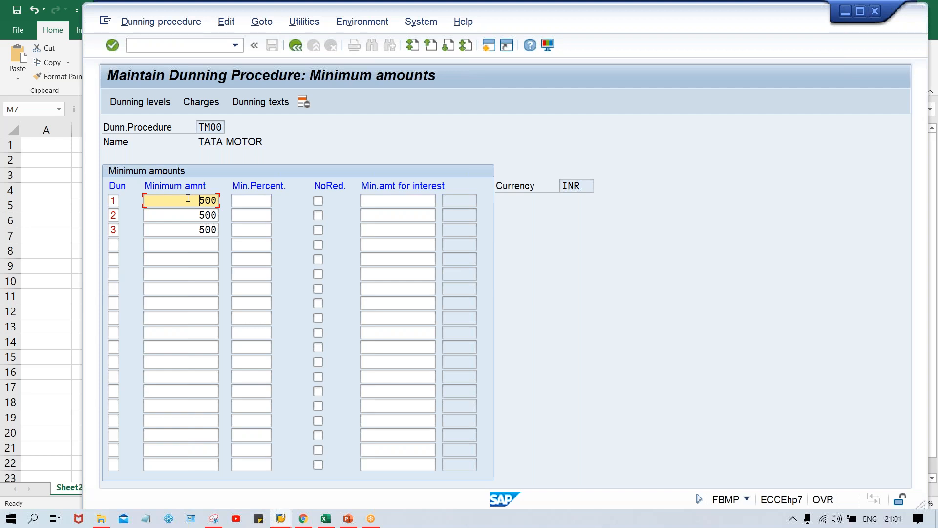
# Step: Request the dunning texts for company code TM00 with account type Customer
pyautogui.click(264, 102)
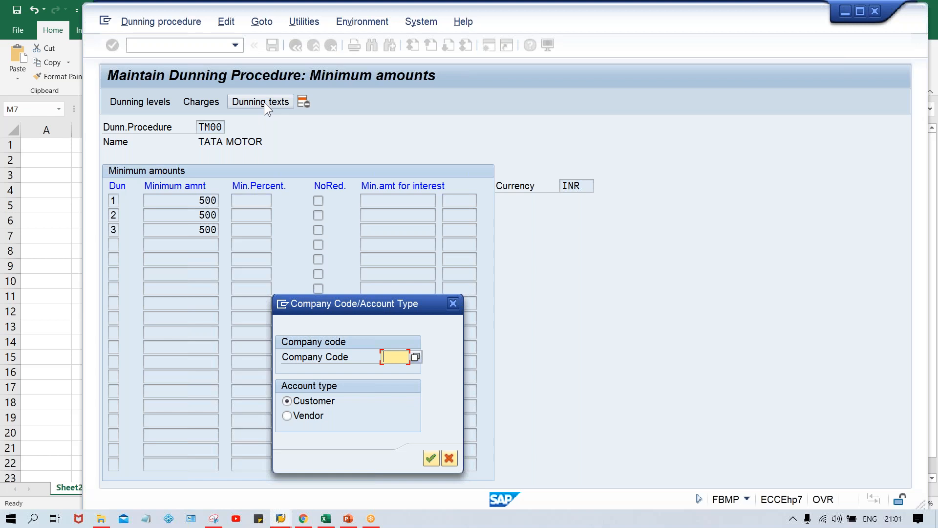
pyautogui.write('TM00')
pyautogui.press('Return')
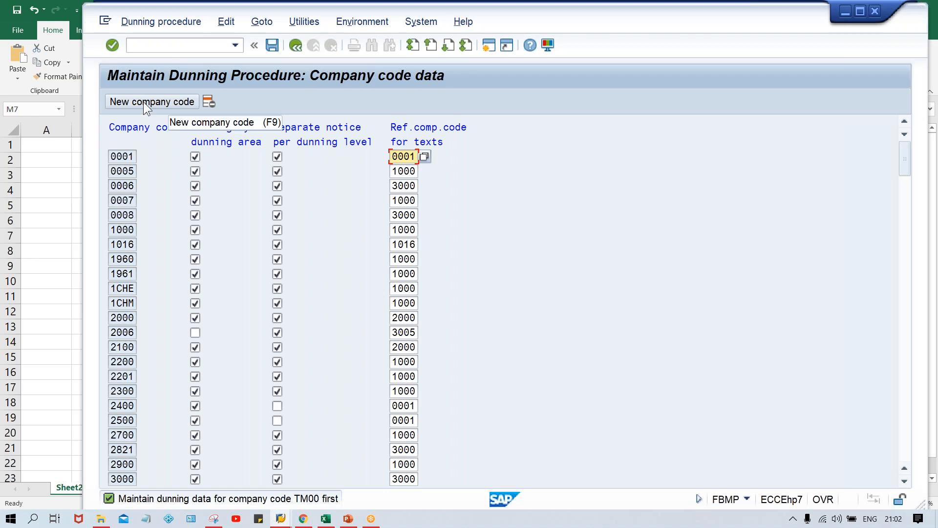
# Step: Add company code TM00 to the dunning company code data, with dunning by dunning area and separate notice per dunning level enabled
pyautogui.click(159, 107)
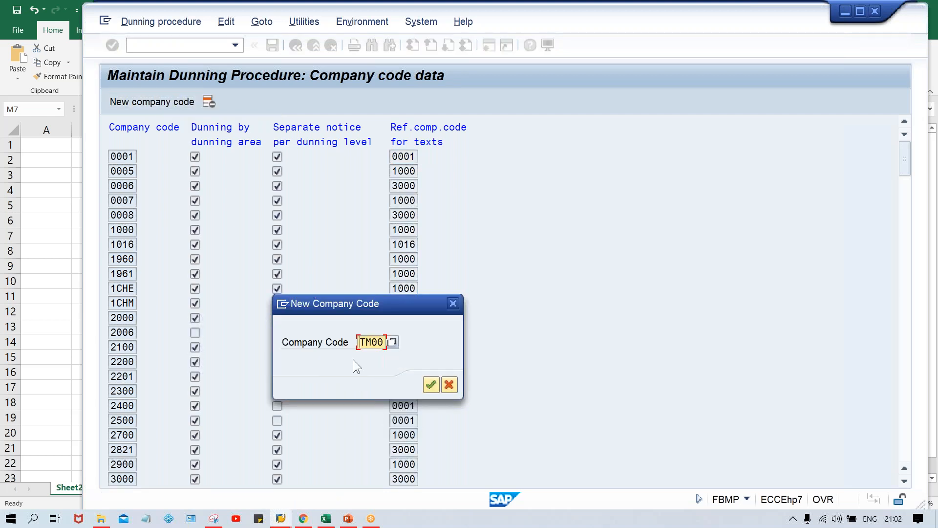
pyautogui.press('Return')
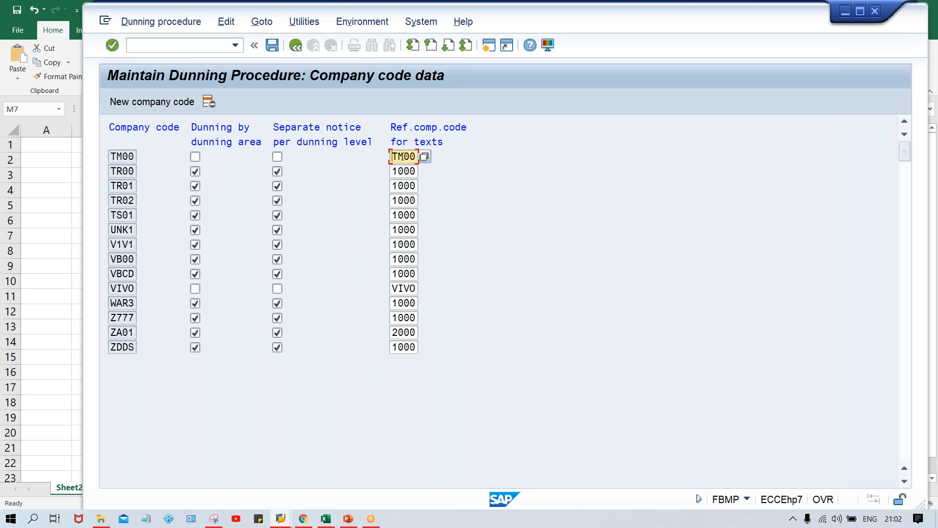
pyautogui.click(196, 156)
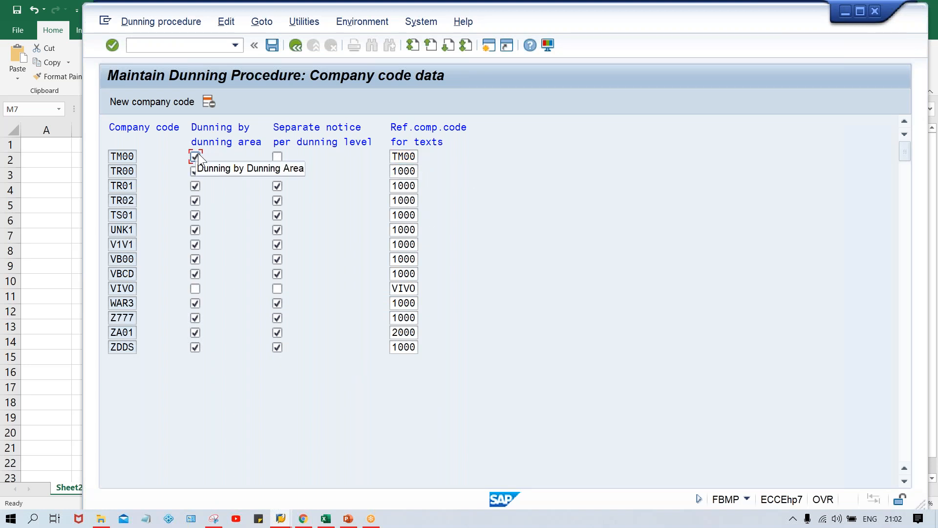
pyautogui.click(277, 156)
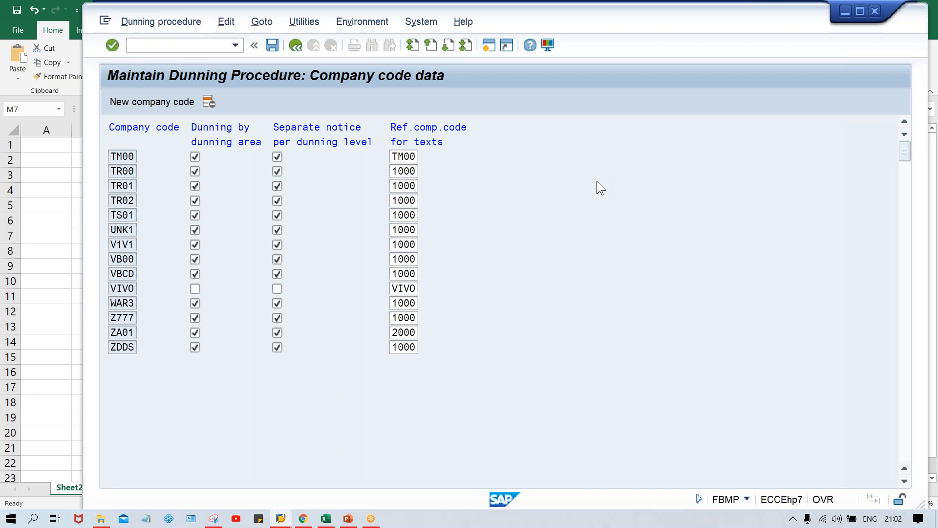
pyautogui.press('Return')
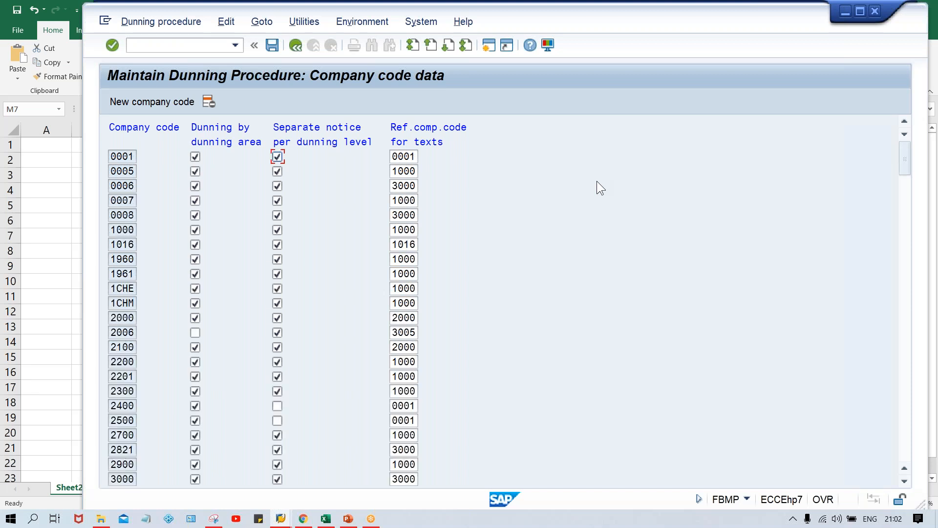
# Step: Save the company code data and return to the minimum amounts of the dunning procedure
pyautogui.click(294, 47)
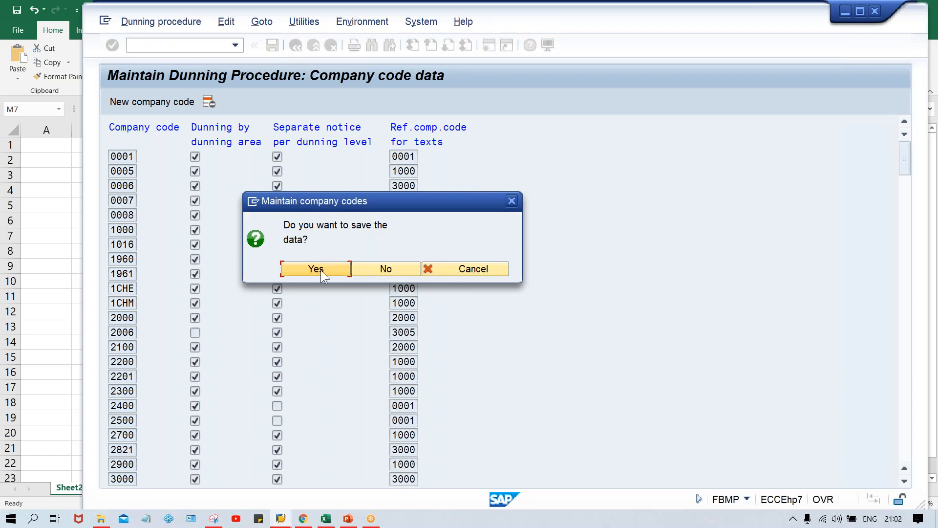
pyautogui.click(322, 272)
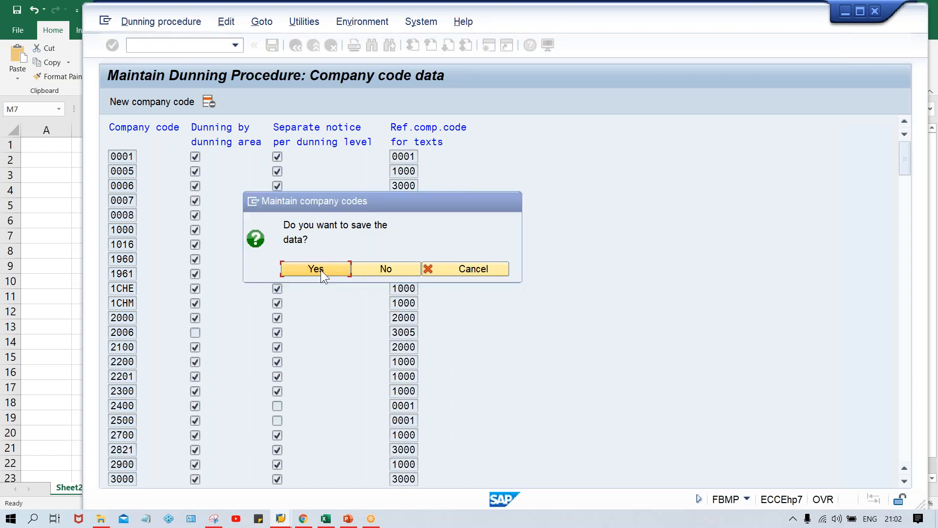
pyautogui.click(341, 239)
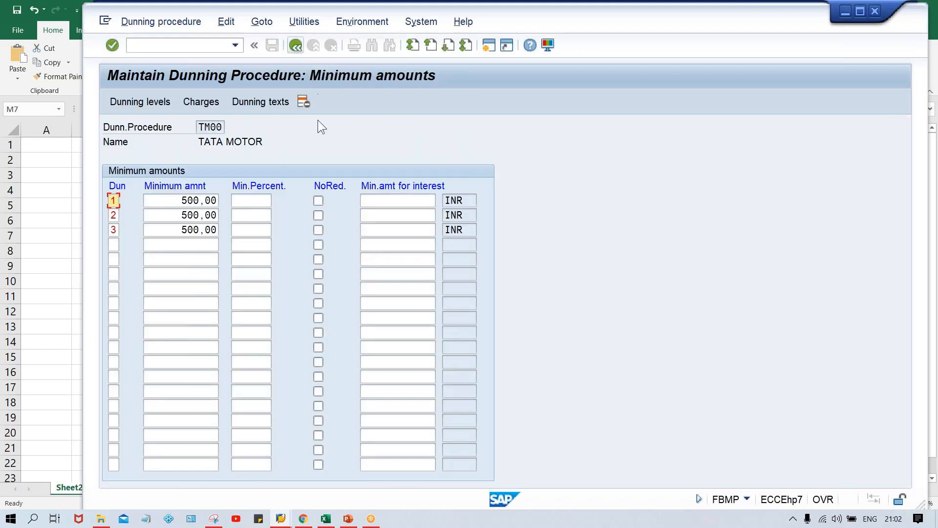
# Step: Open the dunning texts for company code TM00, account type Customer, and enter dunning levels 1, 2 and 3
pyautogui.click(255, 103)
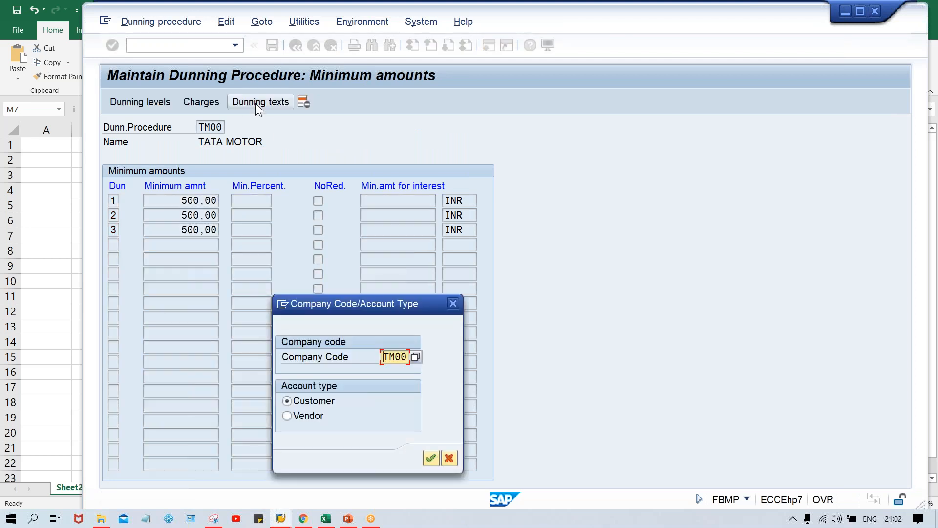
pyautogui.press('Return')
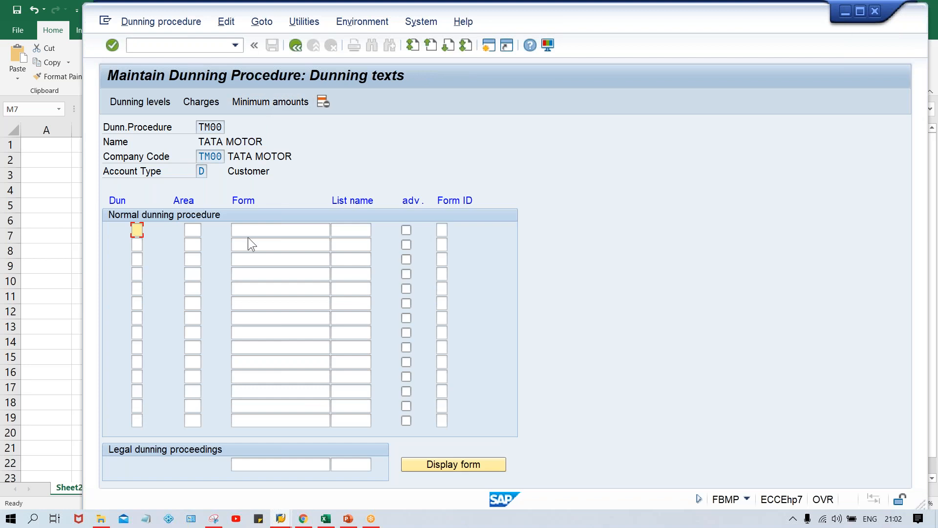
pyautogui.press('Down')
pyautogui.write('2')
pyautogui.press('Down')
pyautogui.write('3')
pyautogui.click(274, 230)
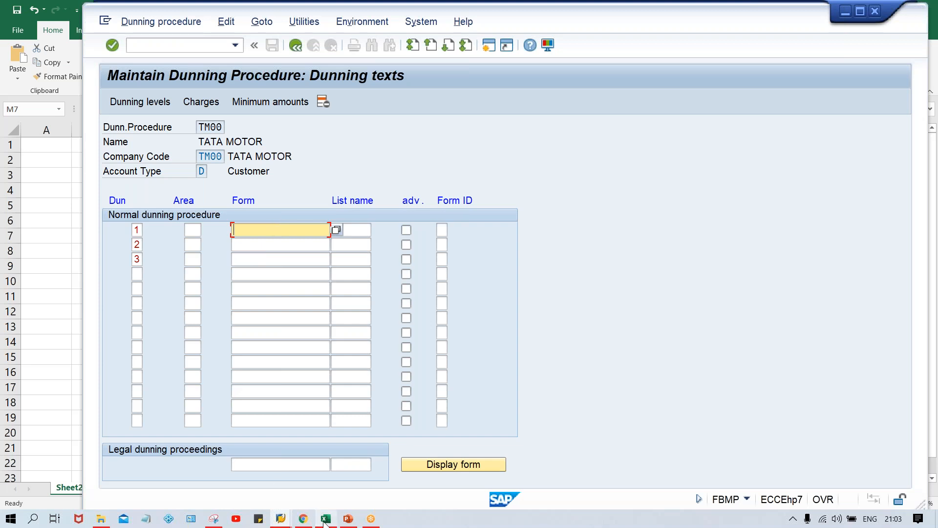
pyautogui.hotkey('alt', 'Tab')
pyautogui.click(713, 250)
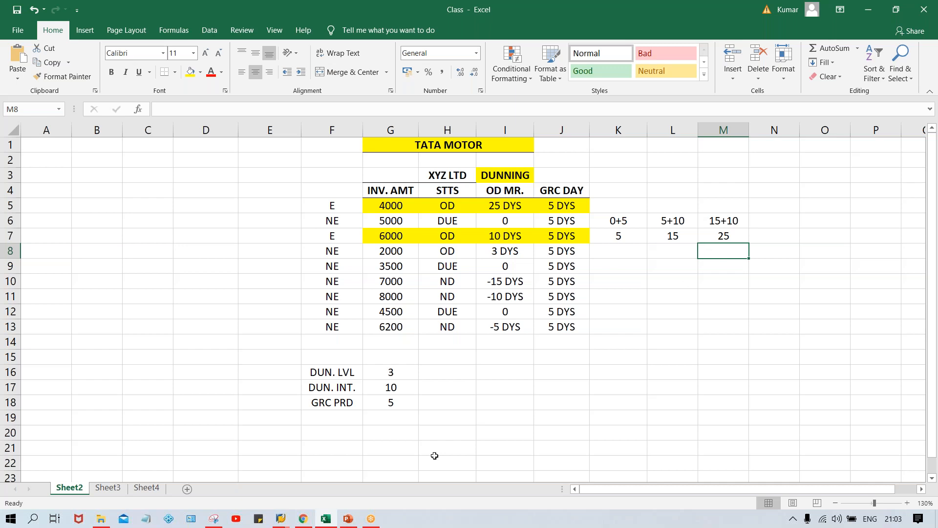
pyautogui.click(280, 518)
pyautogui.click(338, 481)
pyautogui.click(284, 229)
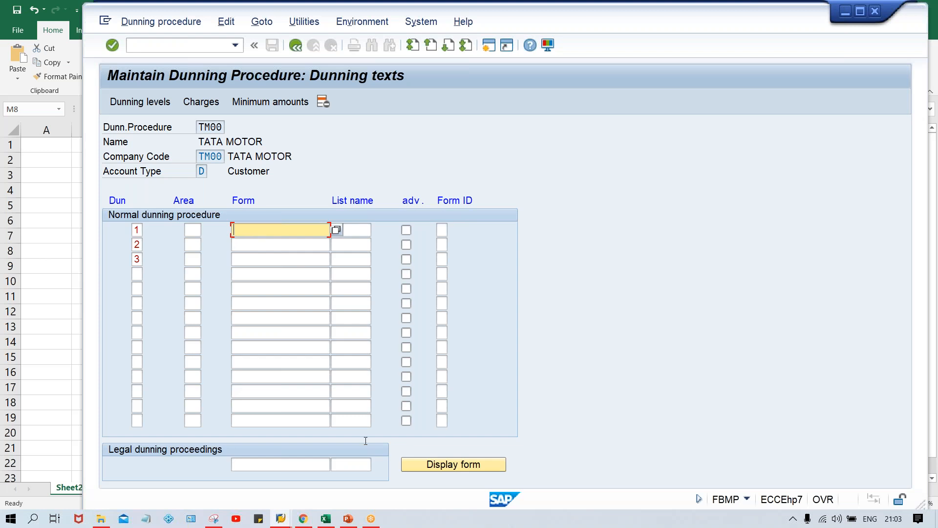
# Step: Switch to the Class workbook in Excel and enter ABAP in cell E5 of Sheet2
pyautogui.click(325, 518)
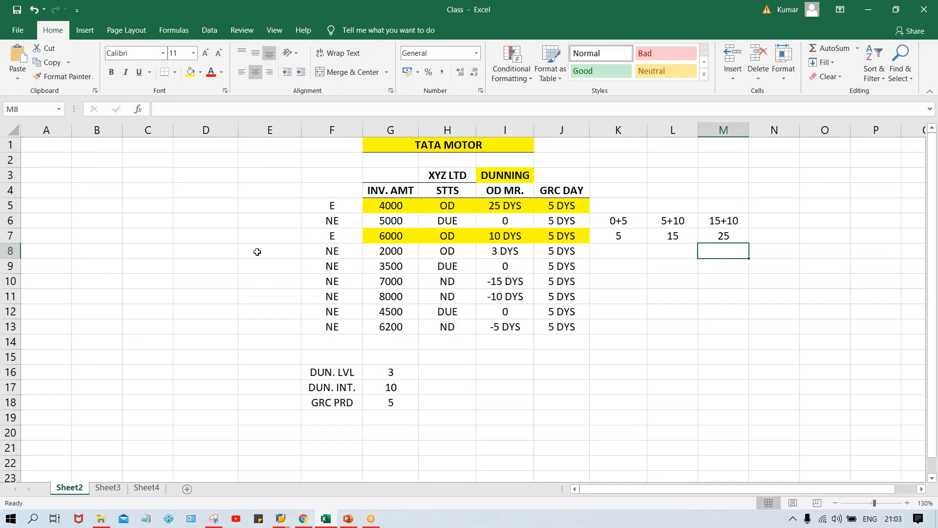
pyautogui.click(257, 208)
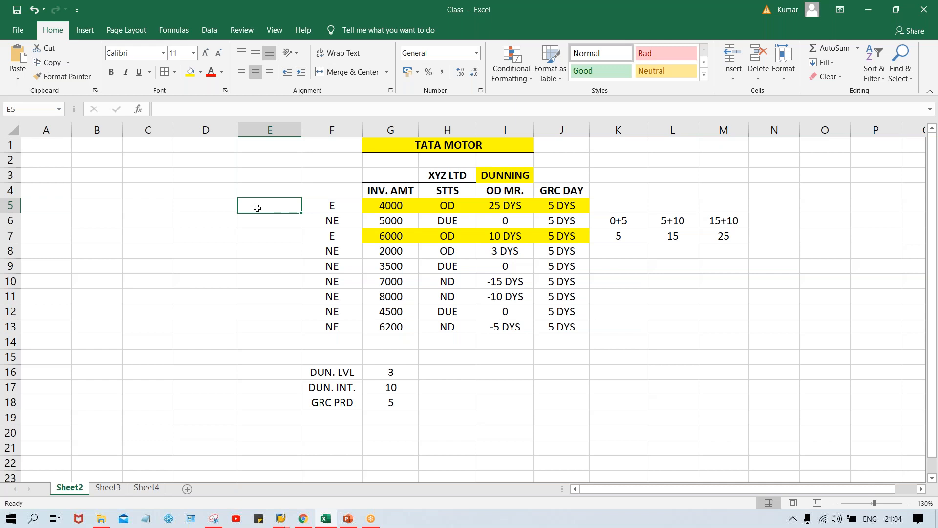
pyautogui.write('A')
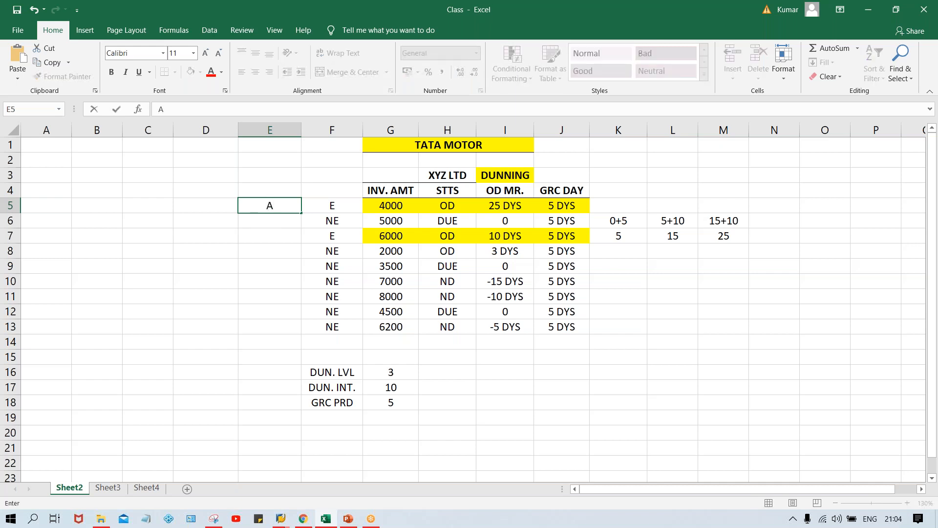
pyautogui.write('BAP')
pyautogui.press('Return')
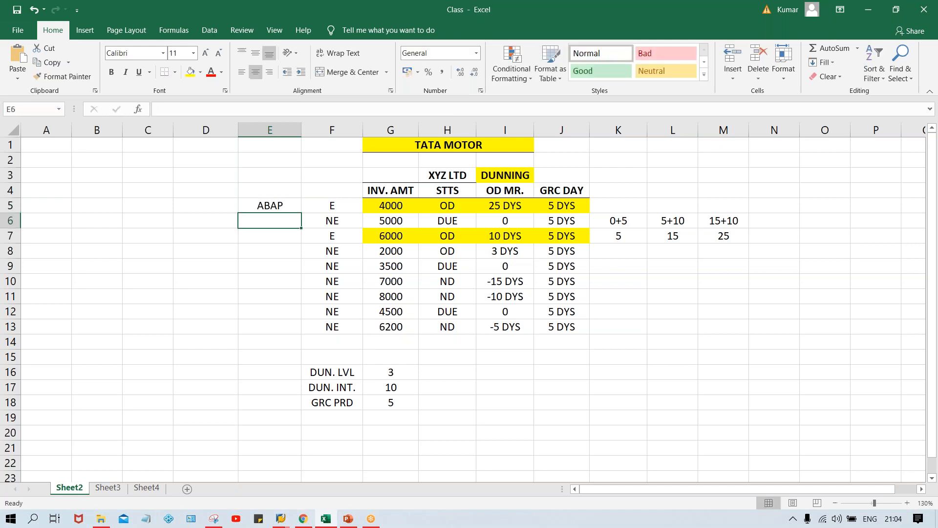
pyautogui.click(280, 205)
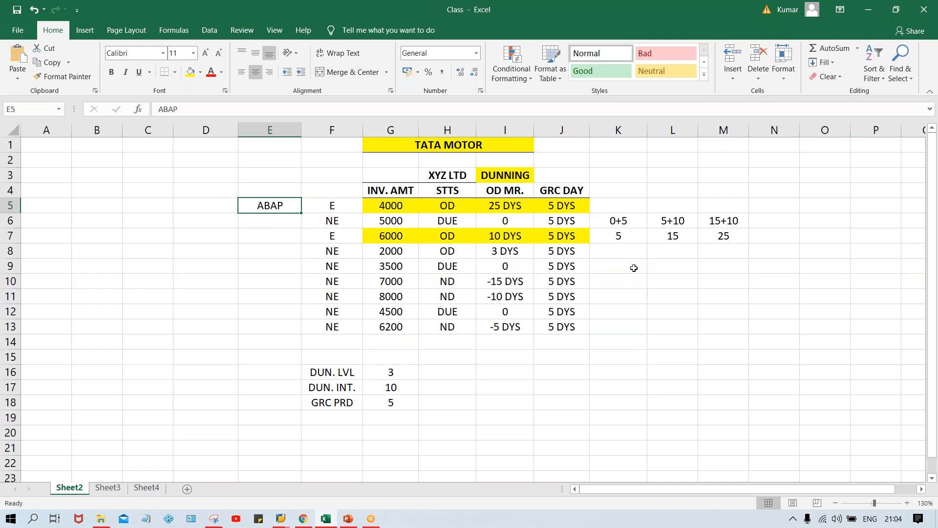
# Step: Outline the range K8:O20 with a thick outside border as the frame of the sample dunning form
pyautogui.click(626, 253)
pyautogui.moveTo(627, 253)
pyautogui.mouseDown()
pyautogui.moveTo(748, 393)
pyautogui.moveTo(814, 431)
pyautogui.mouseUp()
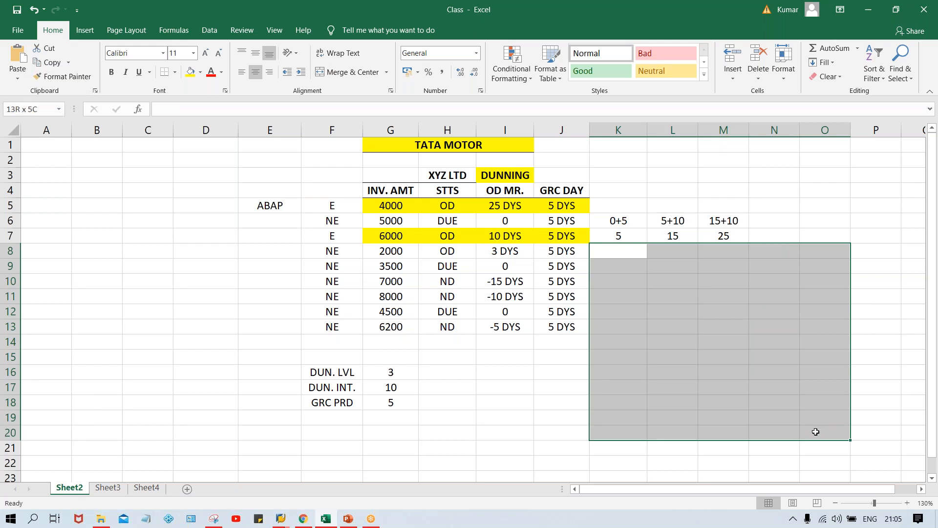
pyautogui.click(175, 71)
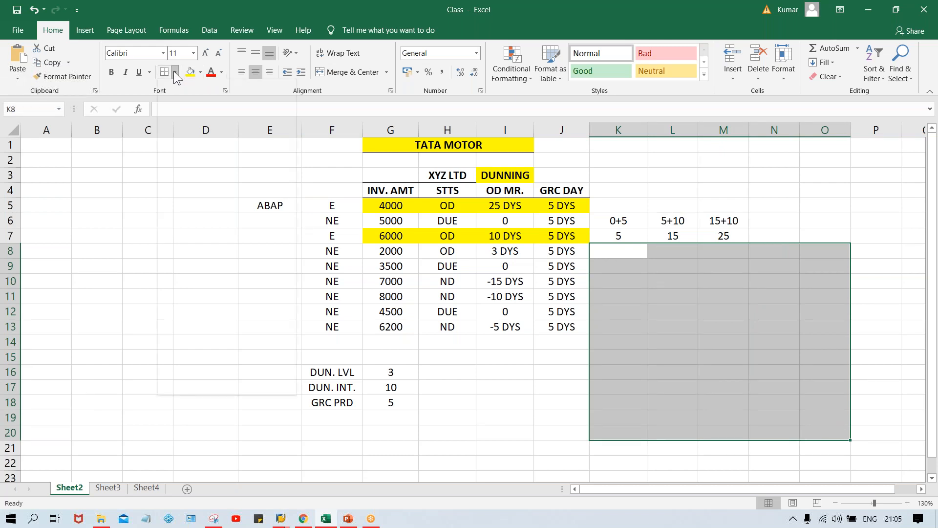
pyautogui.click(197, 209)
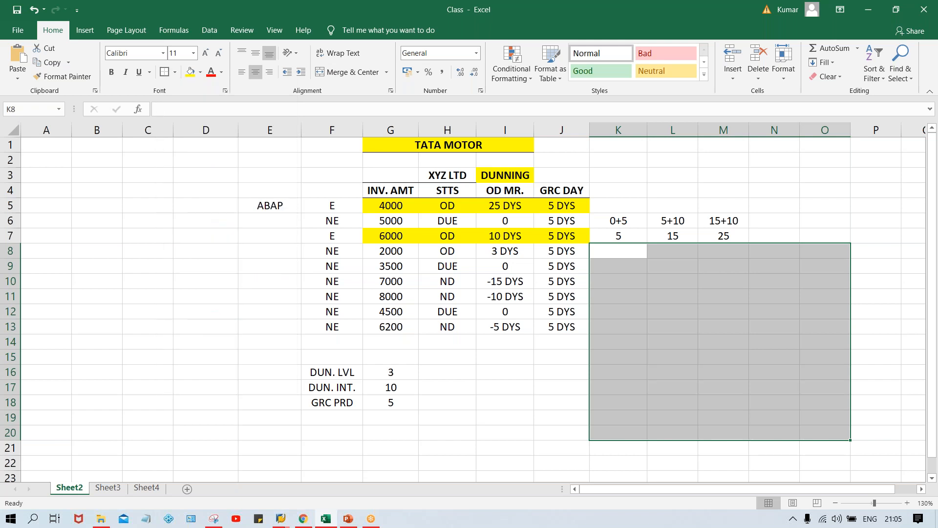
pyautogui.click(711, 344)
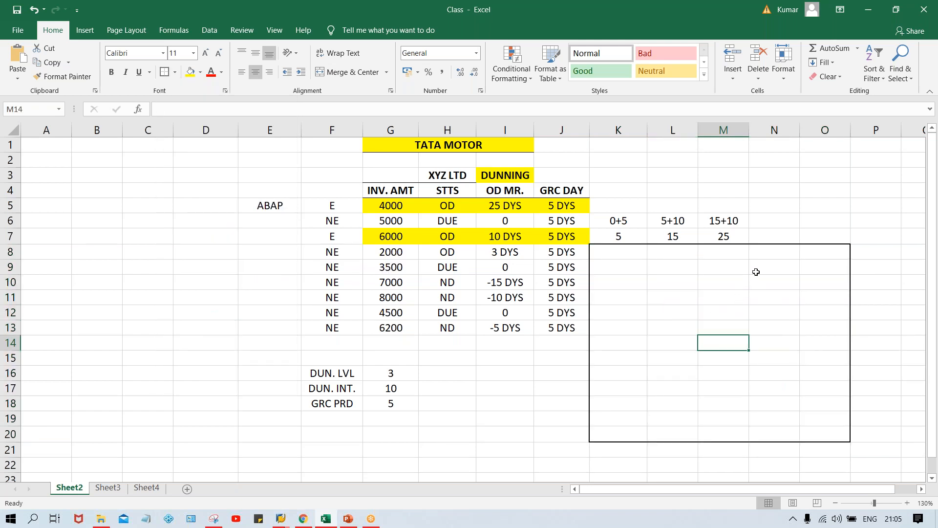
# Step: Add separate thick outside borders around N8:O10, N11:O11, N12:O12 and N13:O13 inside the form frame
pyautogui.moveTo(776, 254); pyautogui.dragTo(811, 277)
pyautogui.click(165, 73)
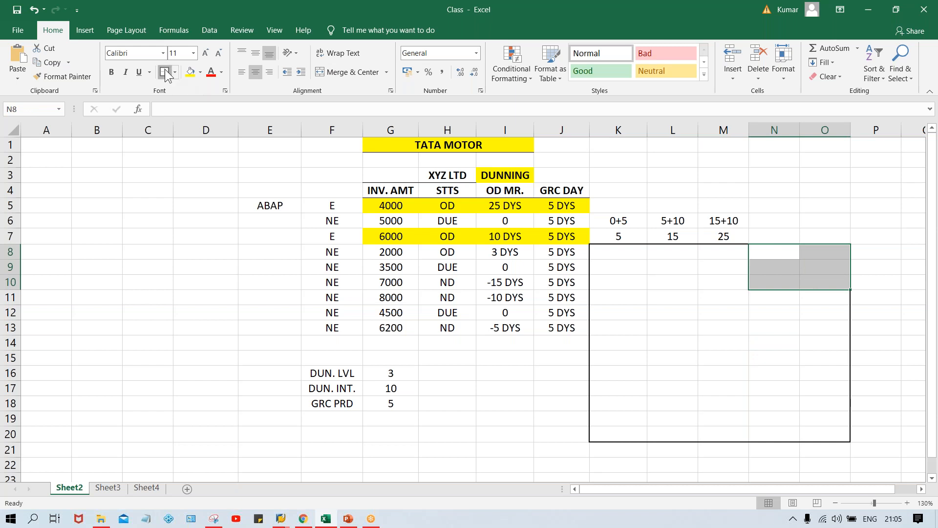
pyautogui.click(789, 295)
pyautogui.moveTo(781, 297); pyautogui.dragTo(827, 298)
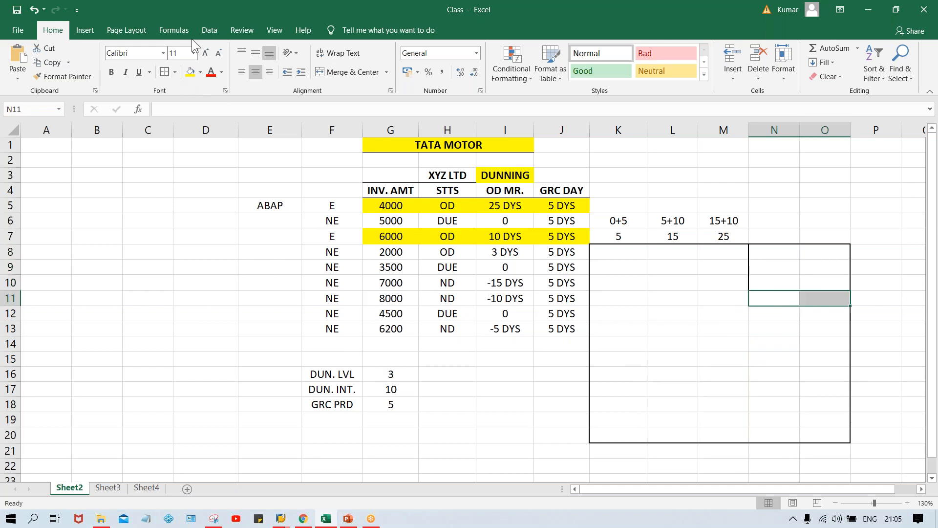
pyautogui.click(164, 73)
pyautogui.moveTo(784, 313); pyautogui.dragTo(822, 315)
pyautogui.click(161, 71)
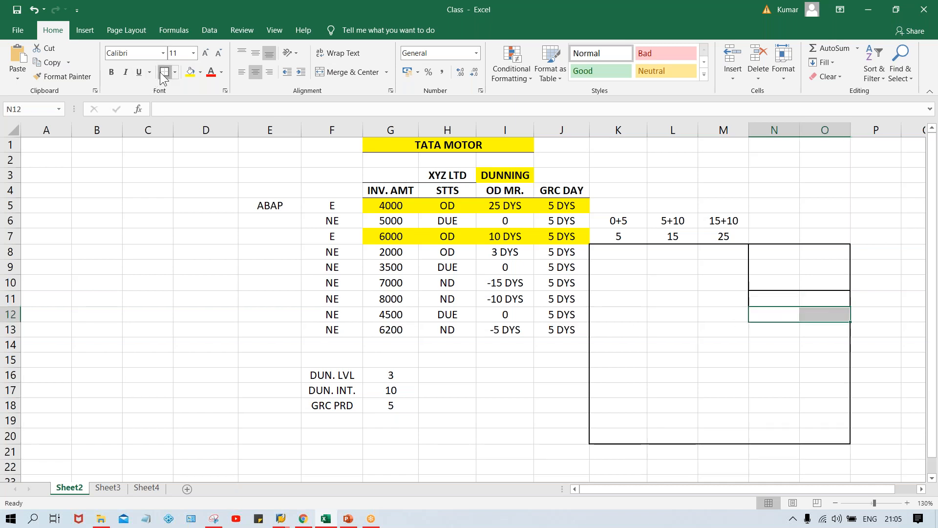
pyautogui.moveTo(780, 332); pyautogui.dragTo(822, 330)
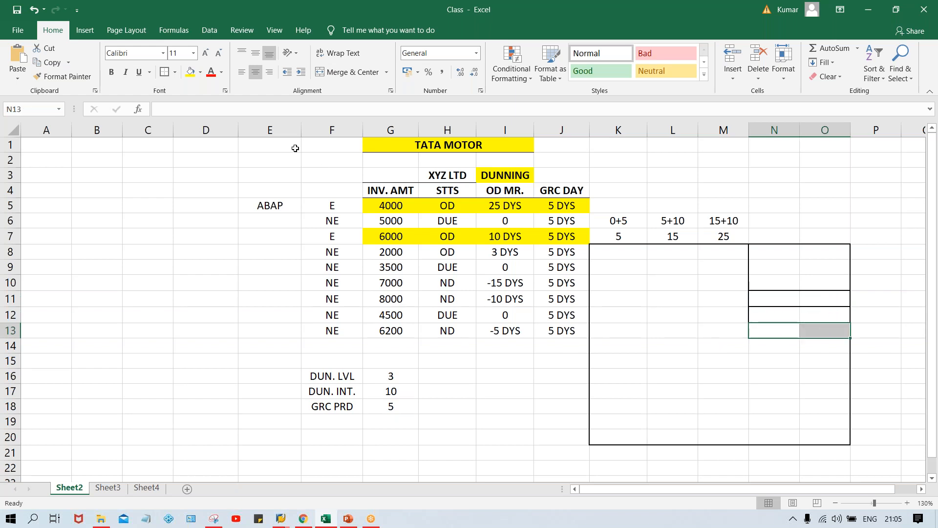
pyautogui.click(163, 72)
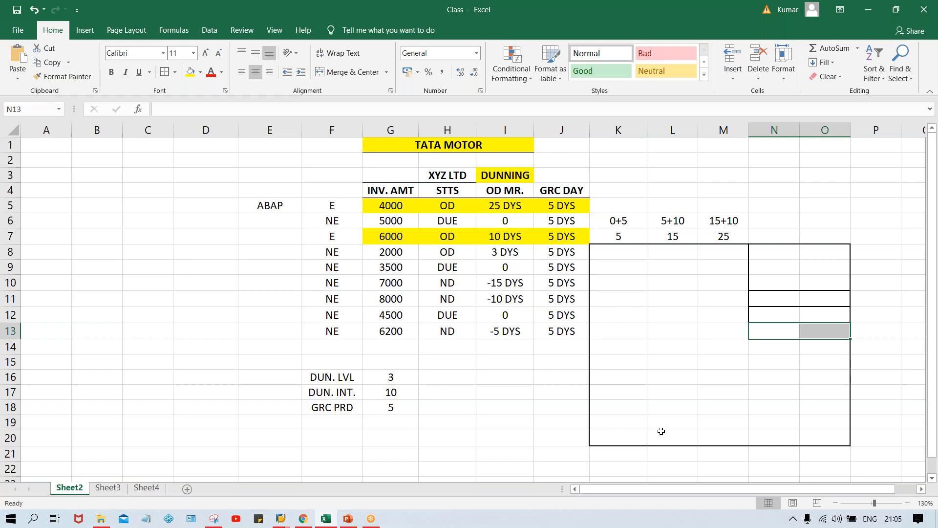
# Step: Add thick outside borders around the footer area K19:O20 and the address box K10:L10
pyautogui.moveTo(600, 420); pyautogui.dragTo(834, 434)
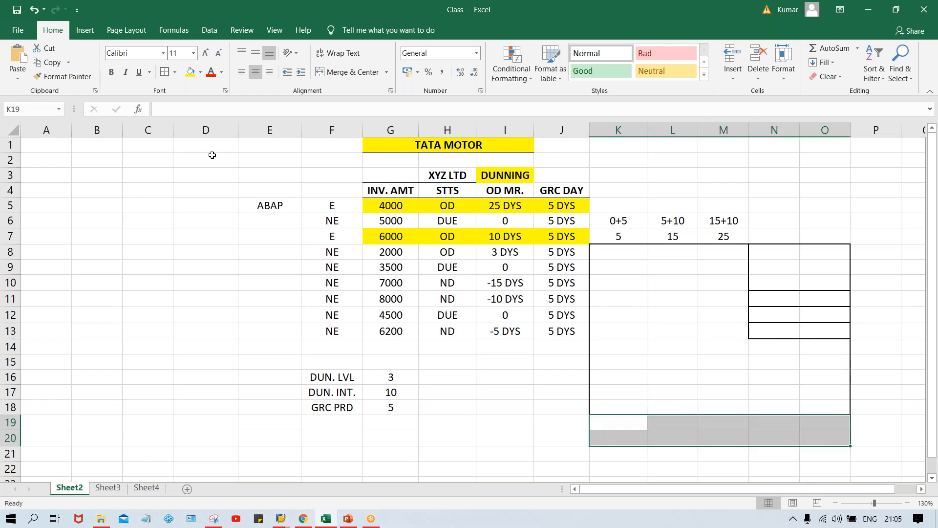
pyautogui.click(163, 74)
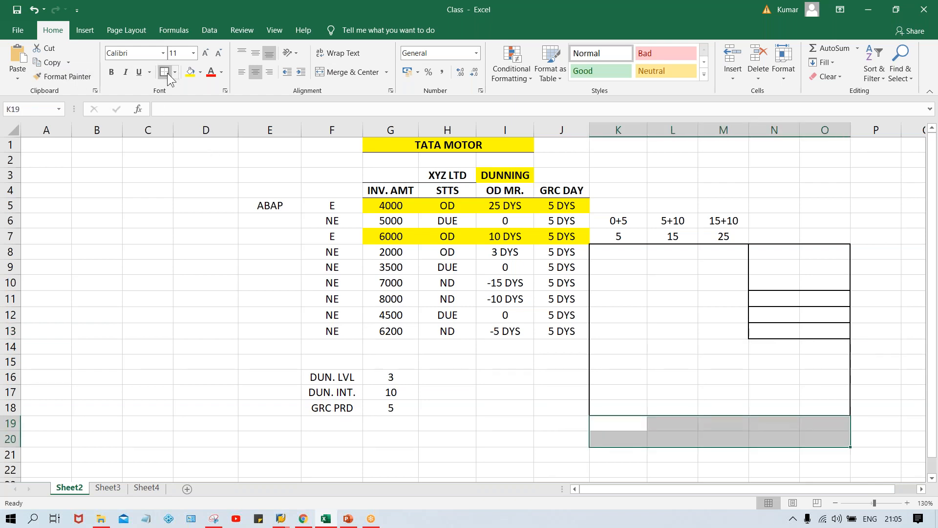
pyautogui.click(783, 369)
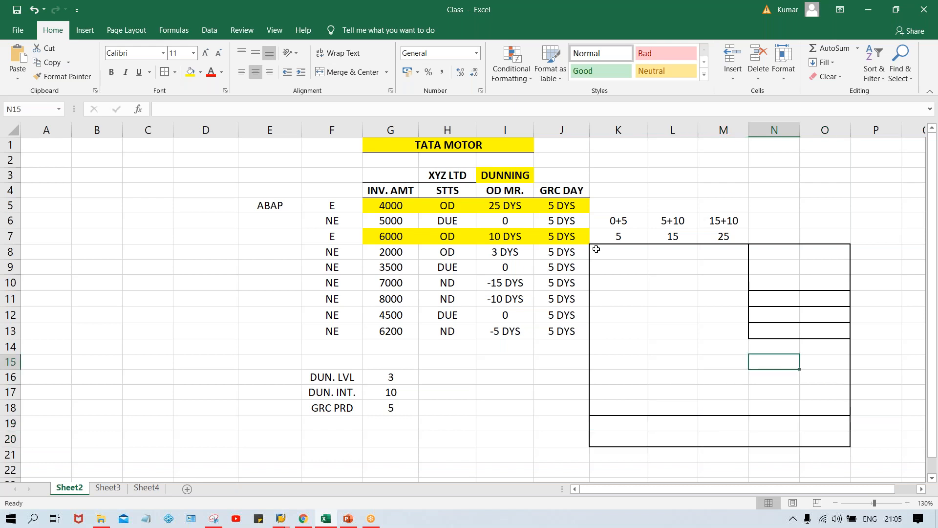
pyautogui.moveTo(619, 281); pyautogui.dragTo(655, 281)
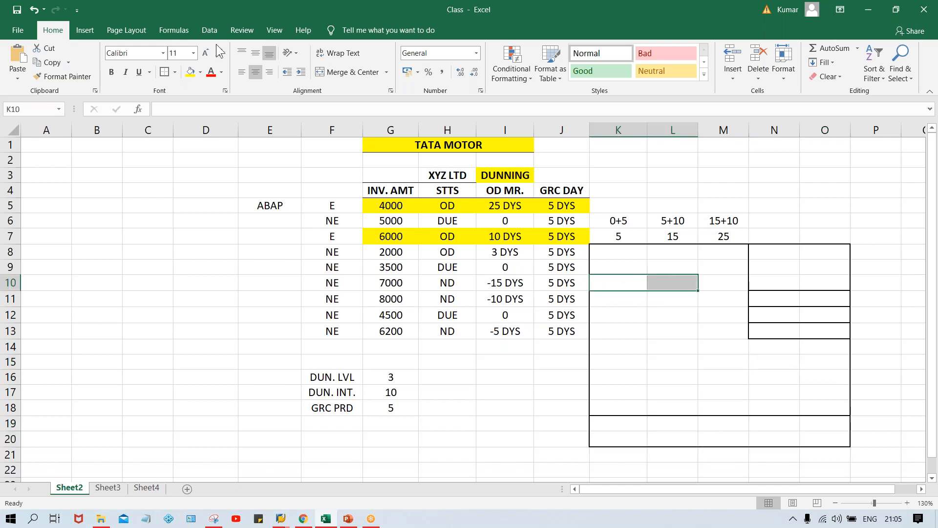
pyautogui.click(163, 70)
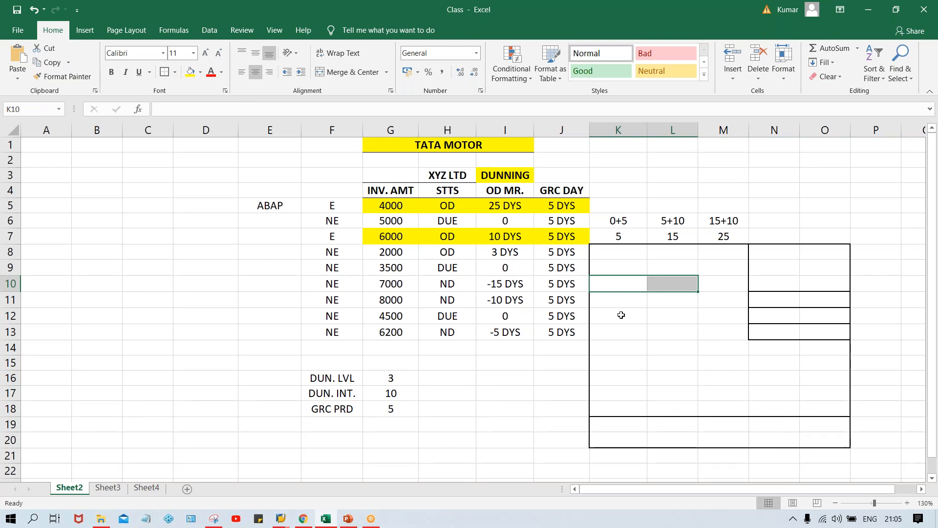
pyautogui.click(662, 304)
# Step: Examine the form layout, going through the box K10:L10 and the boxes in N10 to N13
pyautogui.click(636, 284)
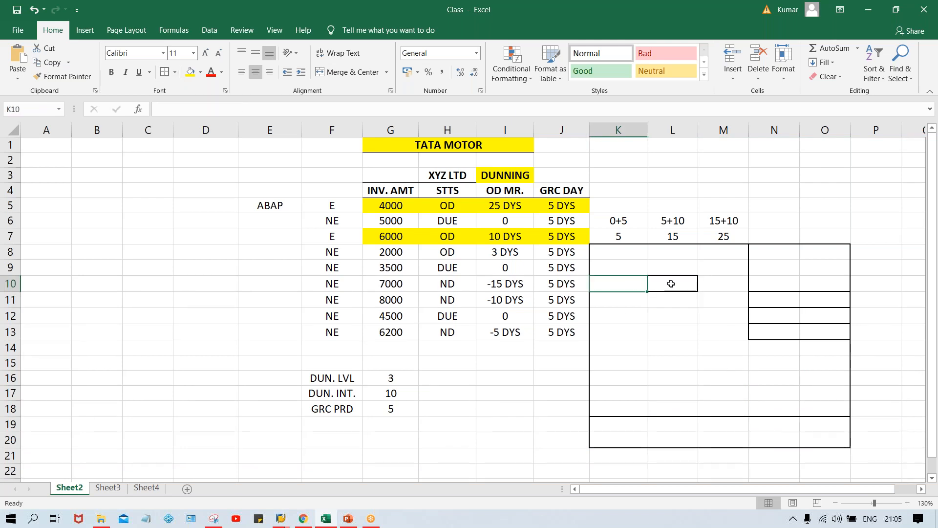
pyautogui.moveTo(620, 283); pyautogui.dragTo(670, 283)
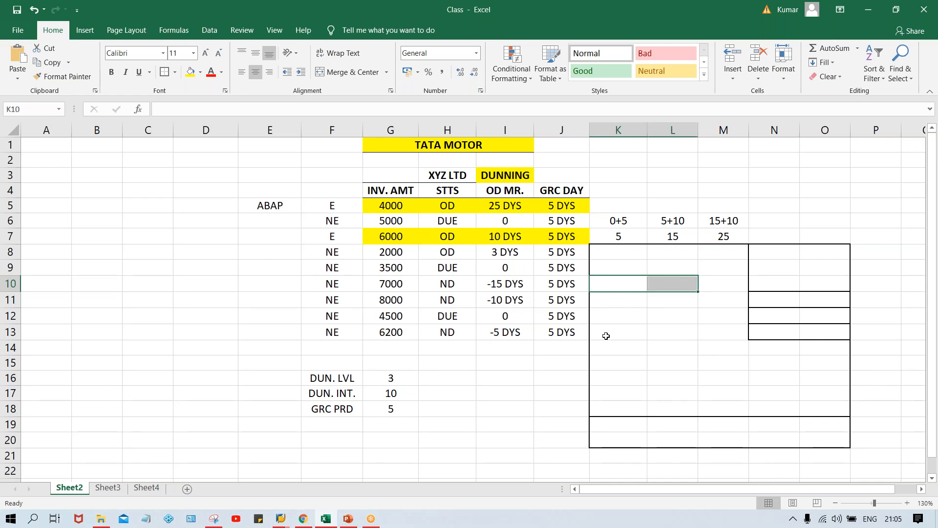
pyautogui.click(646, 320)
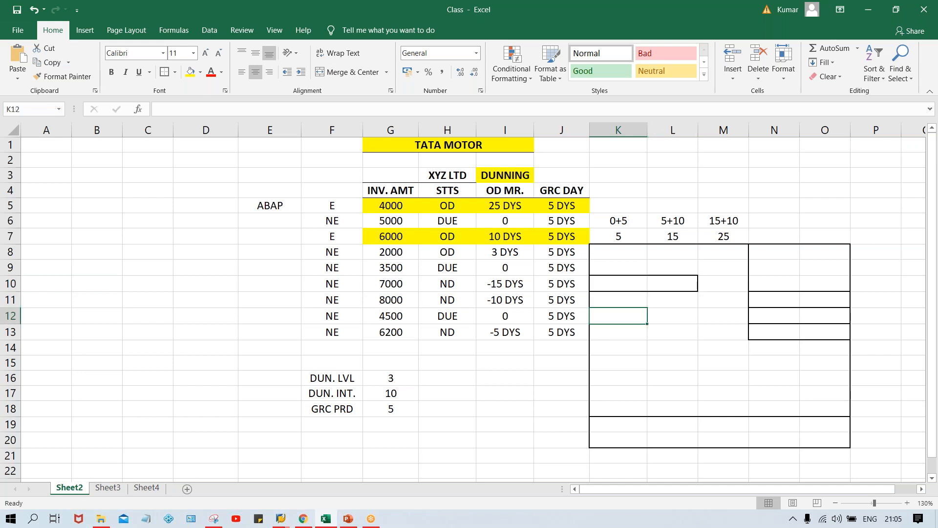
pyautogui.click(797, 286)
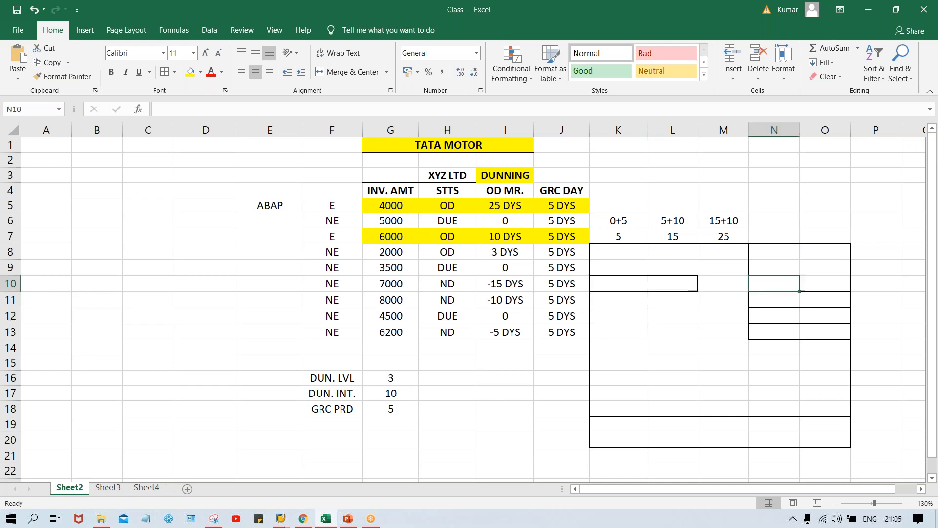
pyautogui.click(784, 298)
pyautogui.click(782, 315)
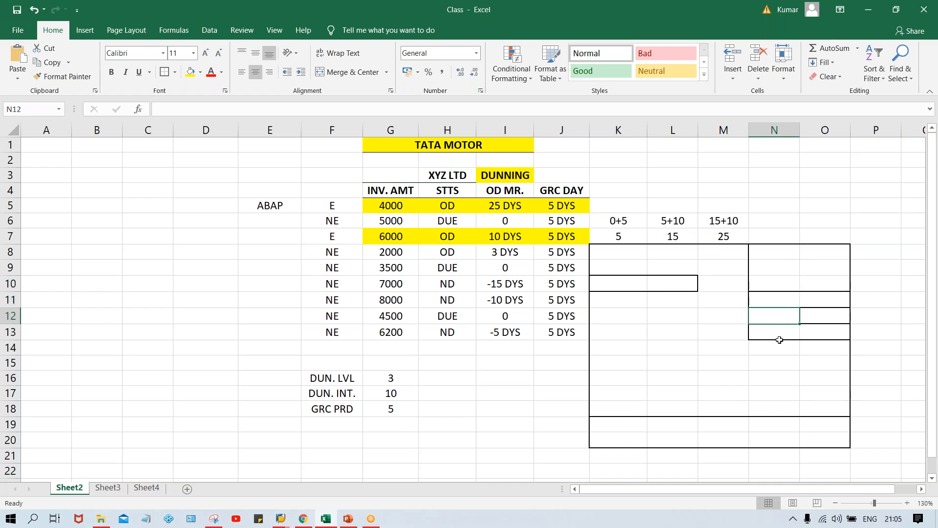
pyautogui.click(777, 334)
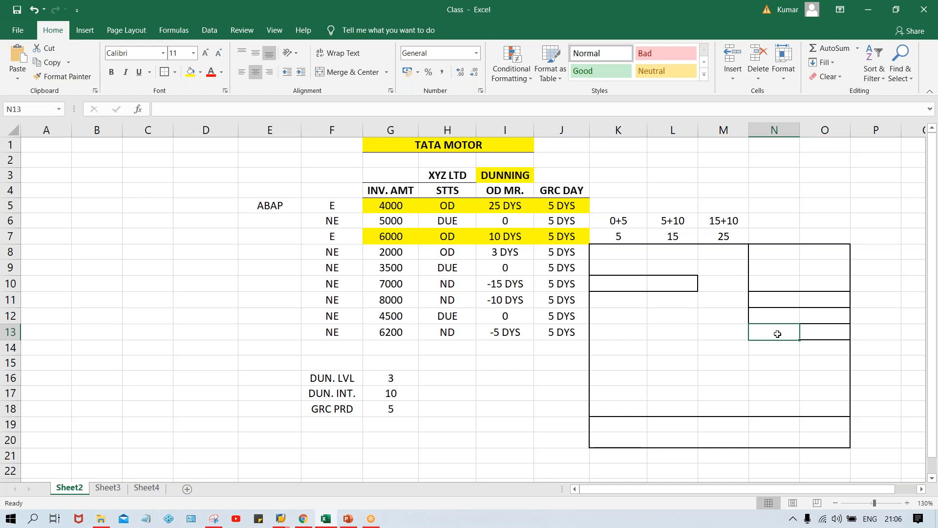
pyautogui.click(630, 279)
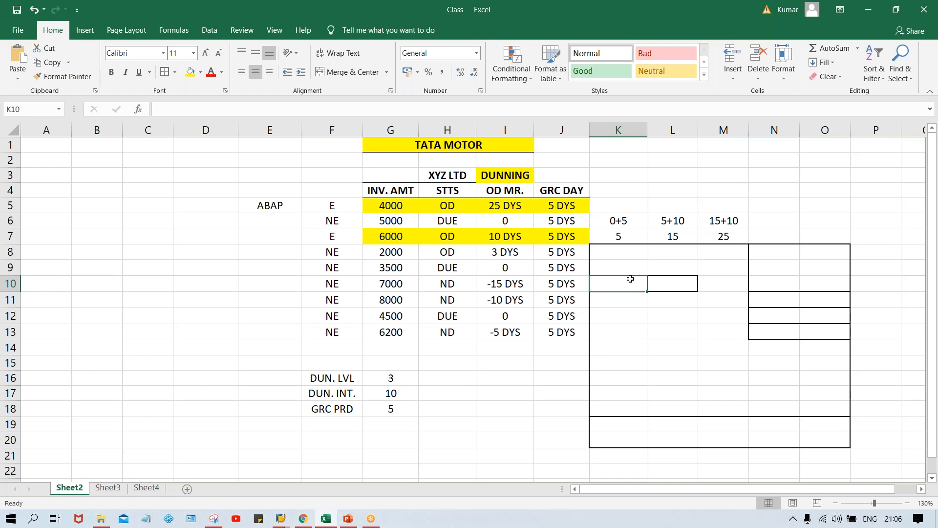
pyautogui.click(688, 325)
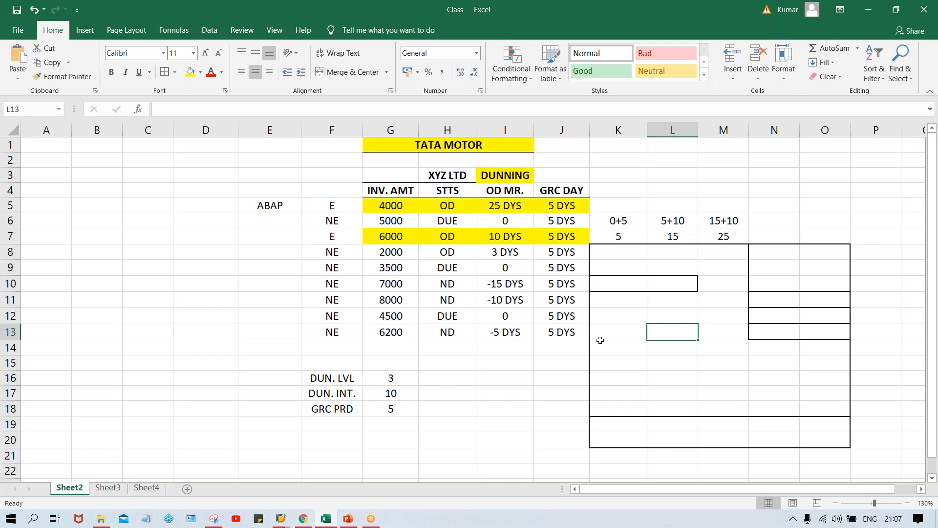
# Step: Merge and center K14:O14 and enter the text "Dear customer, this to notify....." in it
pyautogui.moveTo(603, 344); pyautogui.dragTo(812, 350)
pyautogui.click(359, 71)
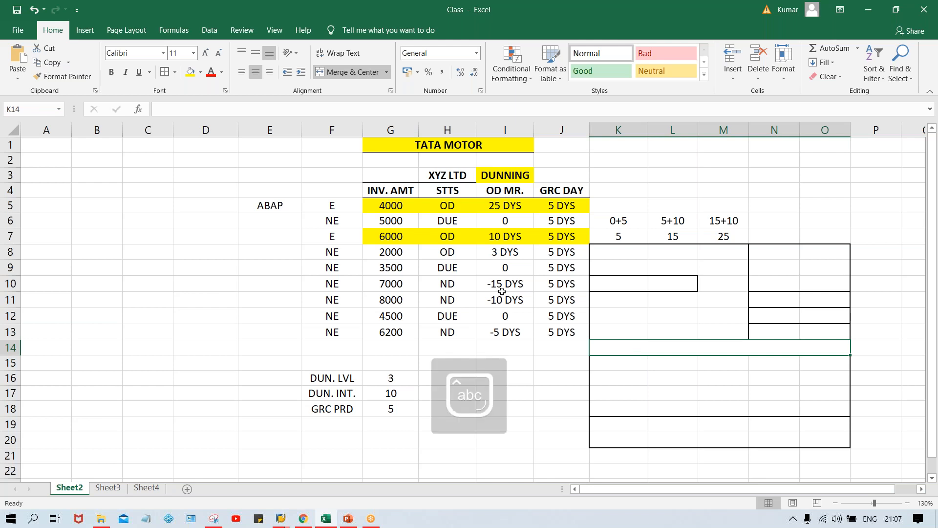
pyautogui.write('Dear customer')
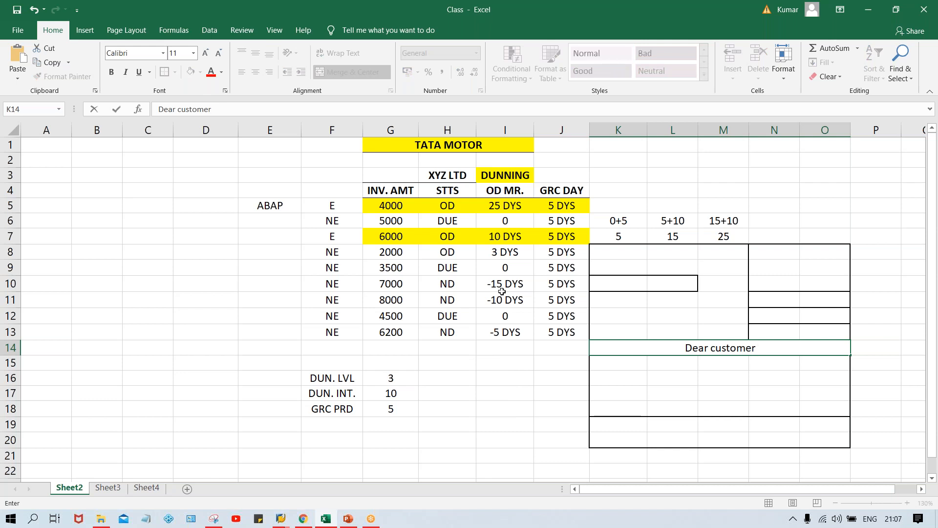
pyautogui.write(', this to')
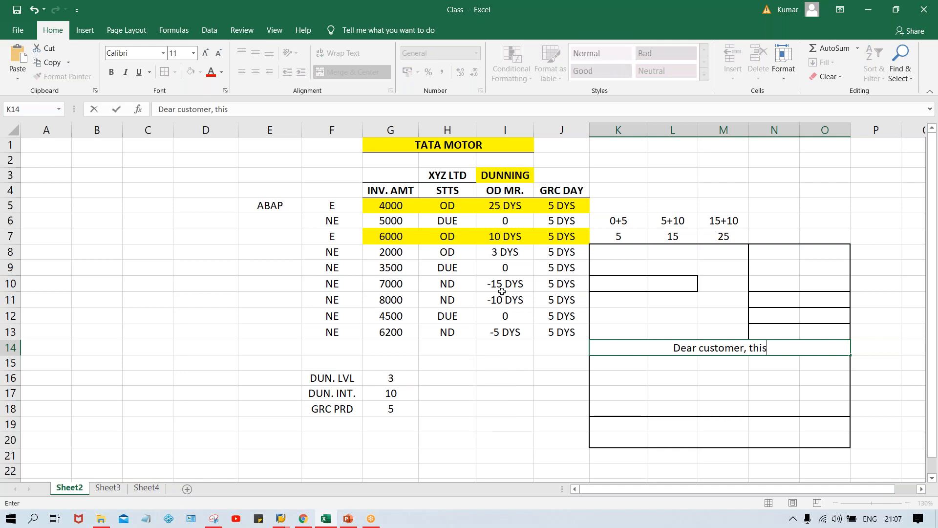
pyautogui.press('BackSpace')
pyautogui.press('BackSpace')
pyautogui.write('to noto')
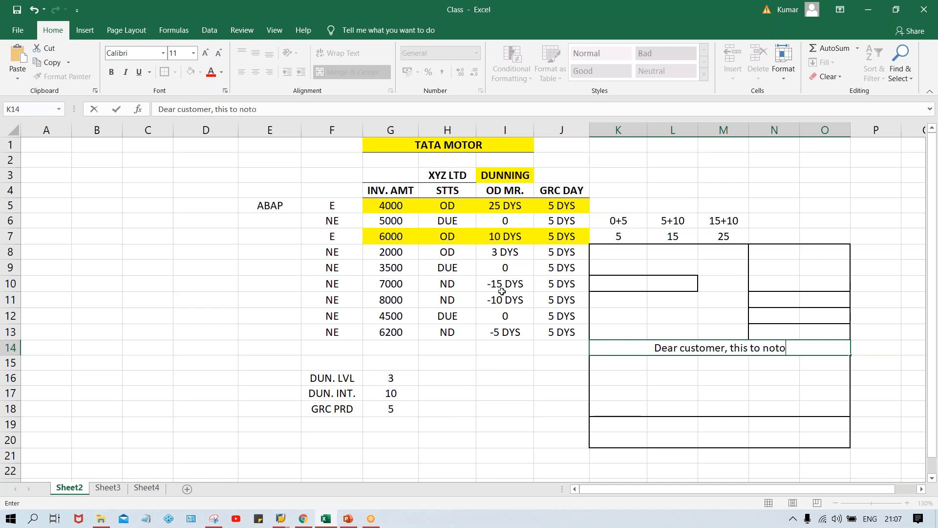
pyautogui.press('BackSpace')
pyautogui.write('i')
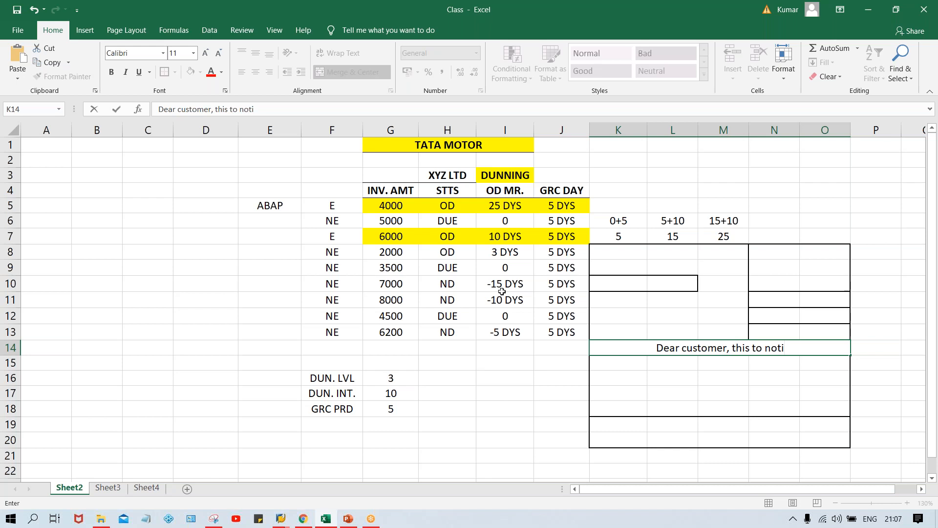
pyautogui.write('fy.....')
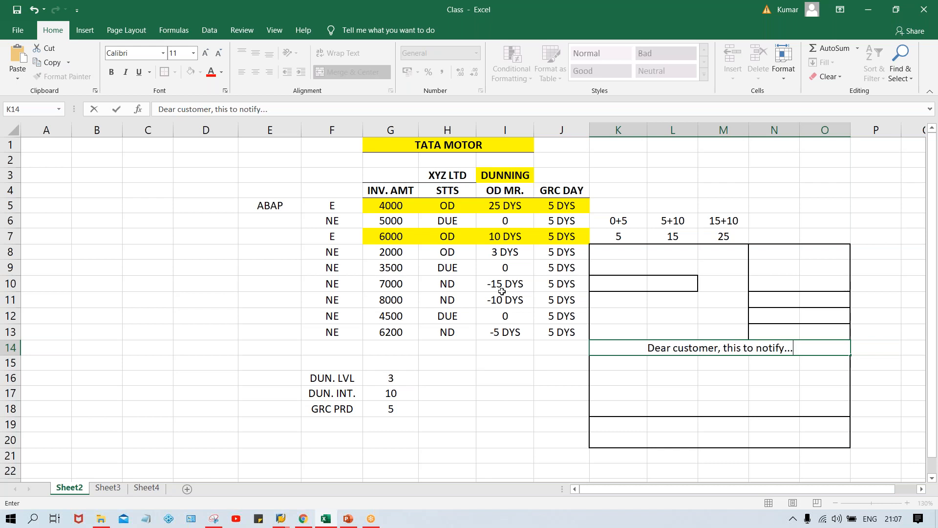
pyautogui.click(618, 389)
# Step: Examine the notice text in row 14, the ABAP entry in E5 and the box K10:L10
pyautogui.click(651, 350)
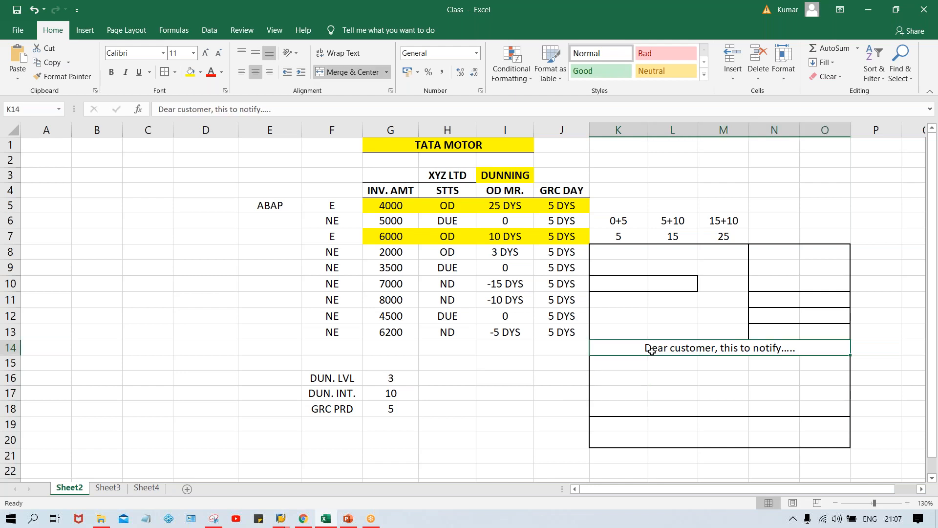
pyautogui.doubleClick(813, 348)
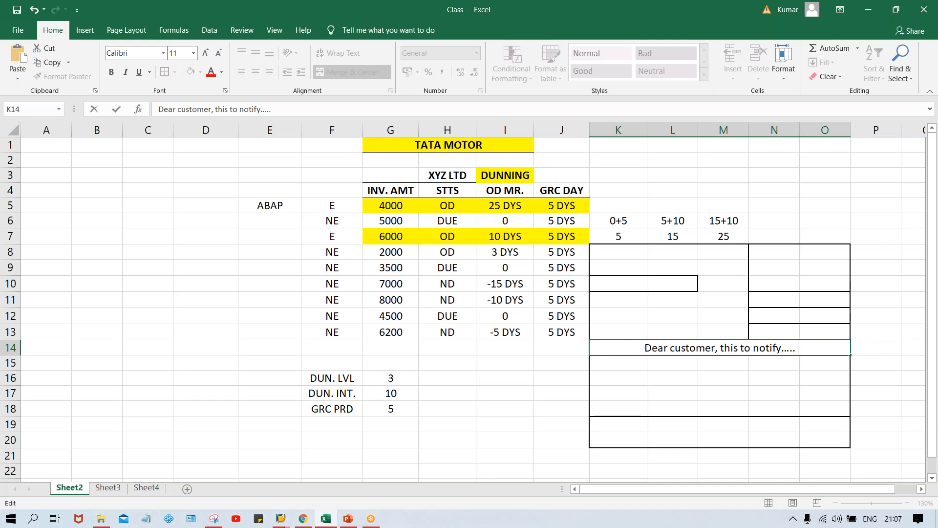
pyautogui.click(650, 365)
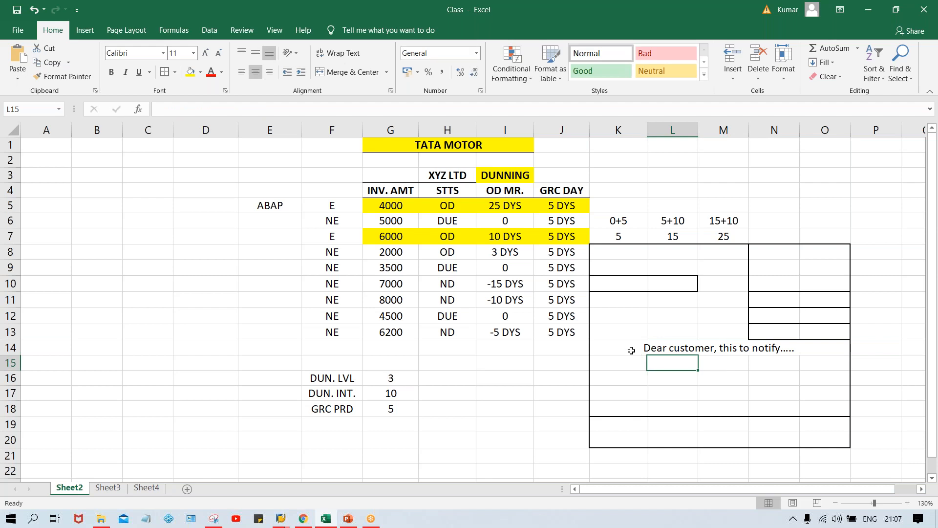
pyautogui.click(767, 347)
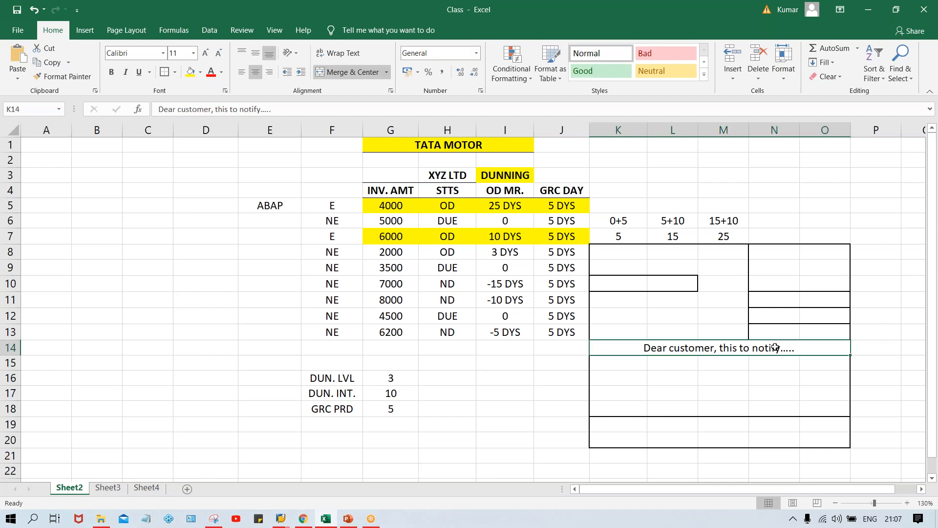
pyautogui.click(261, 207)
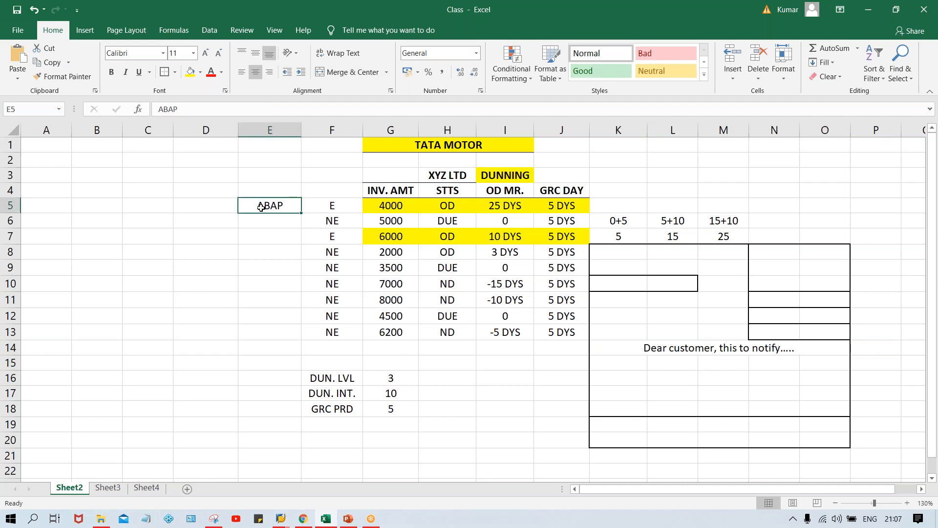
pyautogui.click(642, 351)
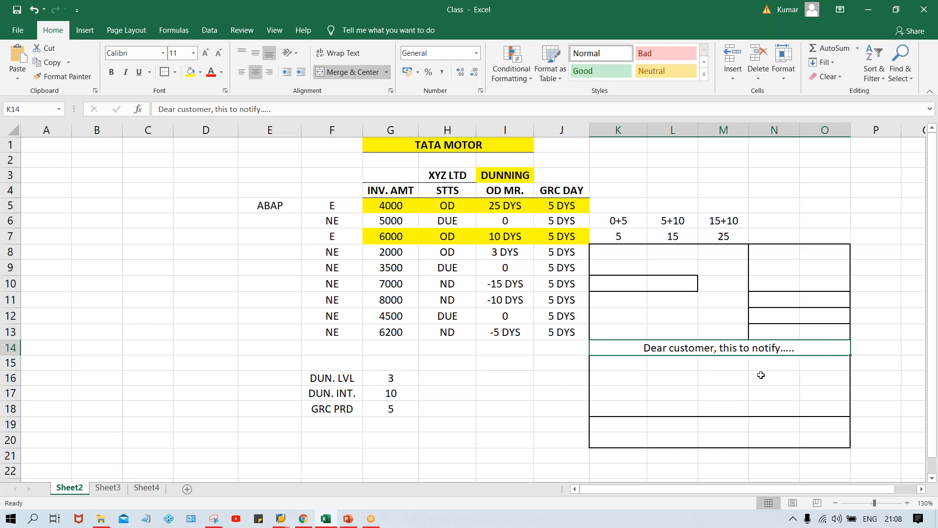
pyautogui.moveTo(613, 281); pyautogui.dragTo(658, 282)
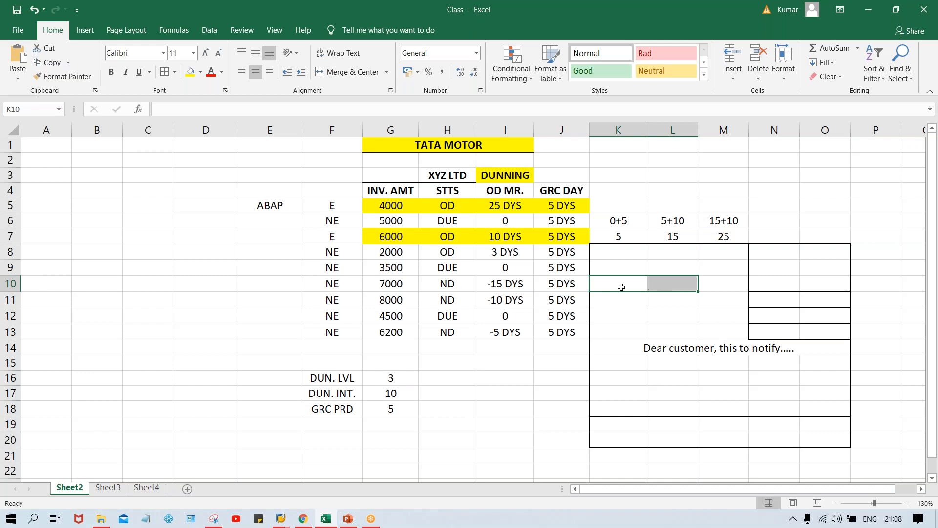
pyautogui.moveTo(633, 284); pyautogui.dragTo(662, 287)
pyautogui.click(625, 350)
pyautogui.click(617, 366)
pyautogui.moveTo(618, 366); pyautogui.dragTo(806, 365)
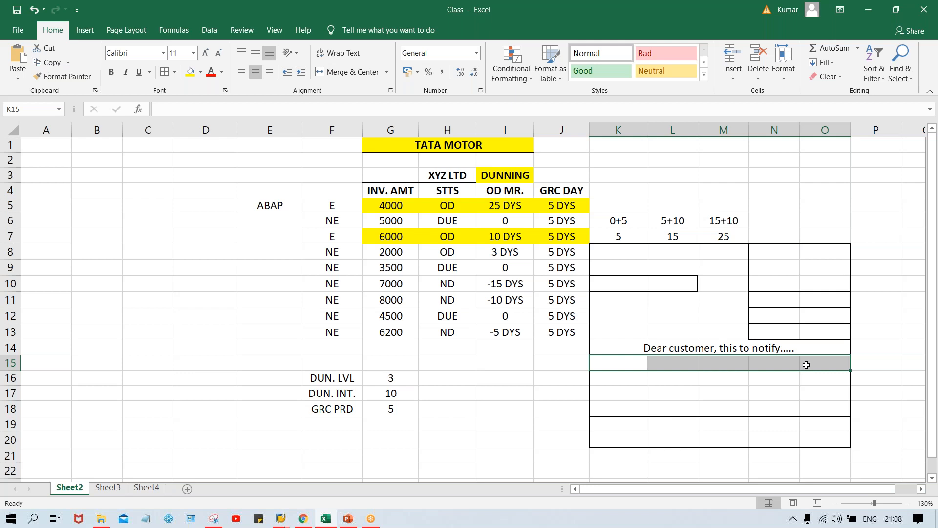
pyautogui.moveTo(619, 282); pyautogui.dragTo(678, 282)
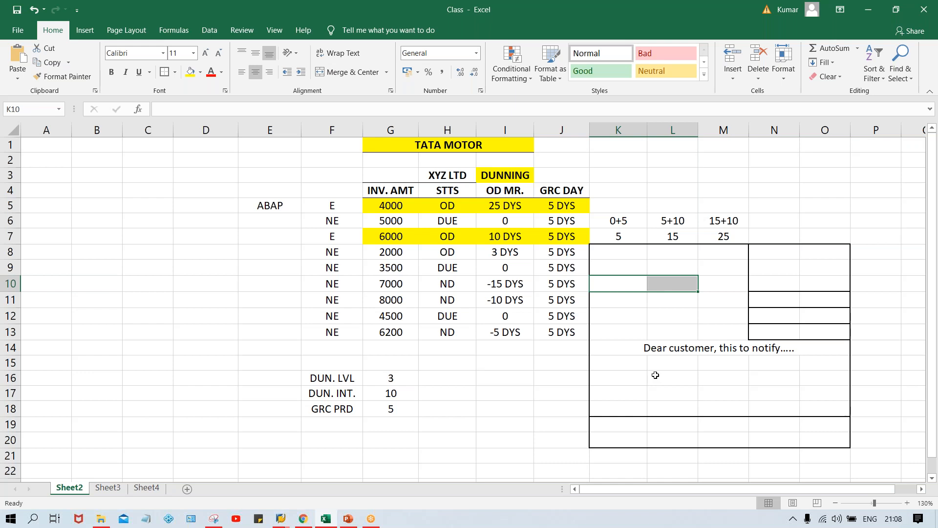
# Step: Add a thick outside border around the notice text area K14:O16
pyautogui.moveTo(626, 350); pyautogui.dragTo(771, 383)
pyautogui.click(164, 74)
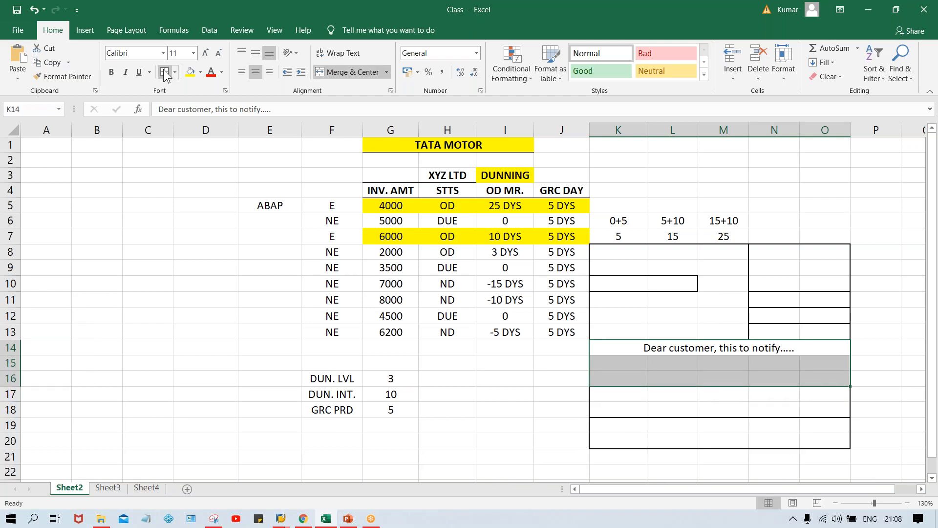
pyautogui.click(919, 364)
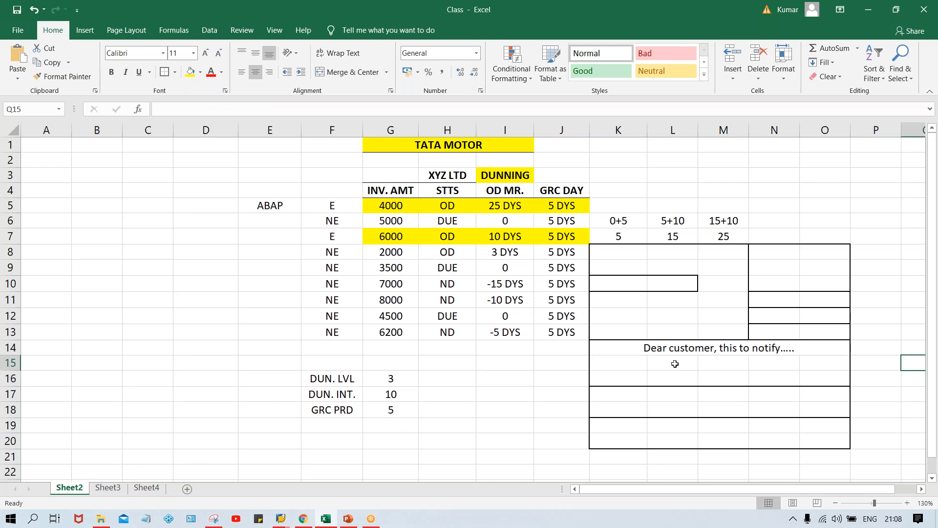
pyautogui.moveTo(636, 393); pyautogui.dragTo(813, 398)
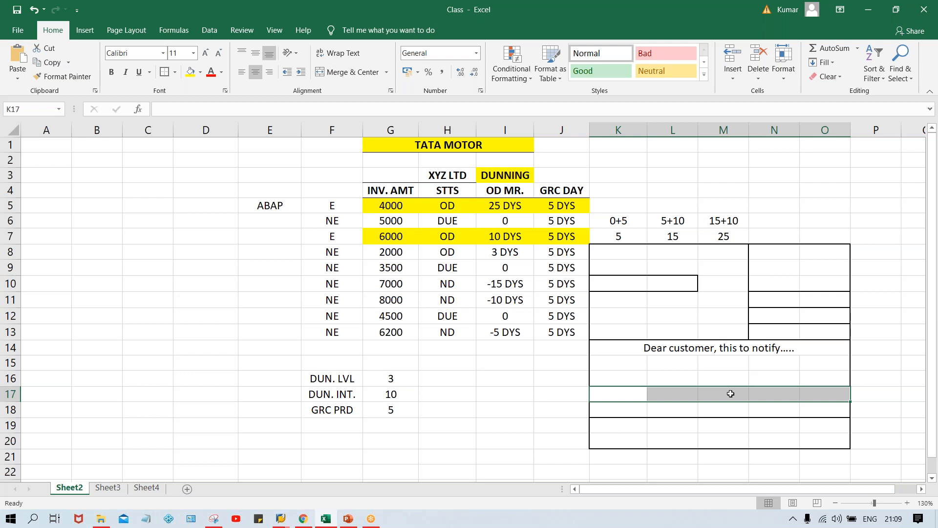
pyautogui.moveTo(632, 395); pyautogui.dragTo(814, 399)
pyautogui.click(663, 393)
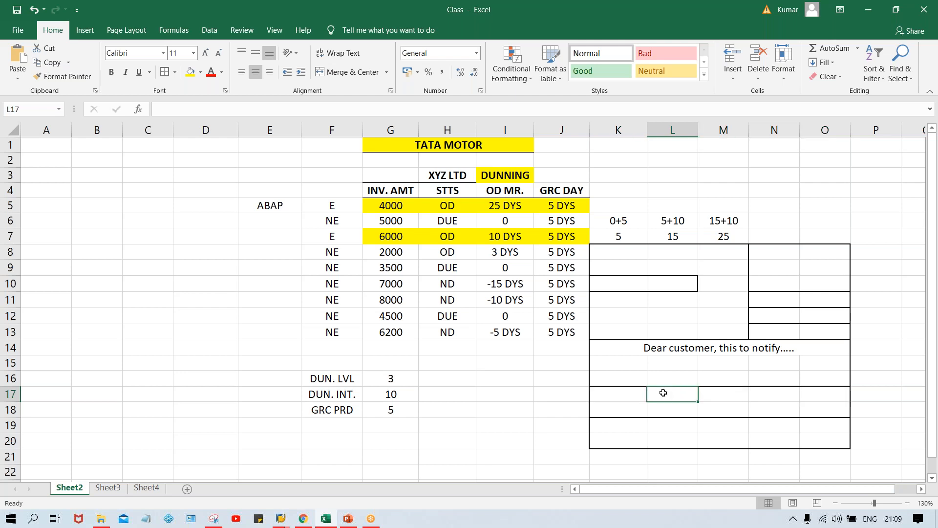
pyautogui.click(625, 395)
pyautogui.click(554, 379)
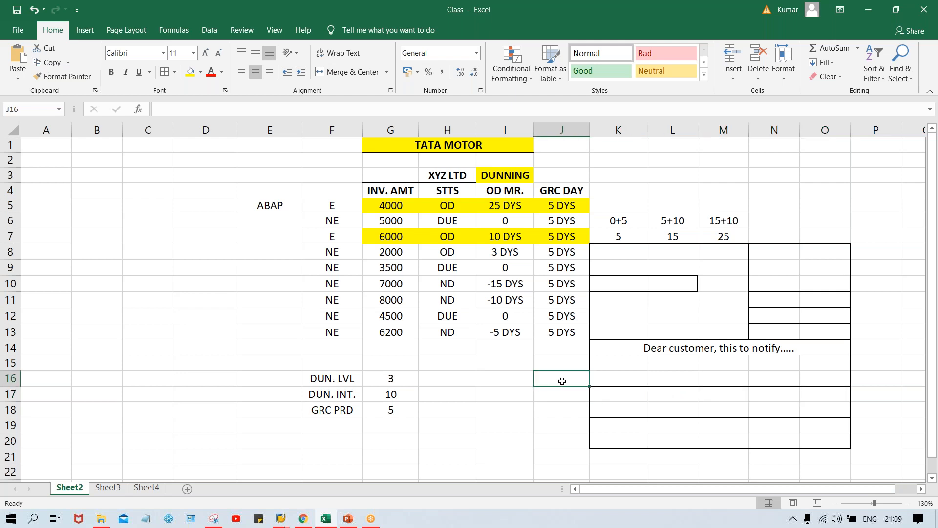
pyautogui.click(633, 395)
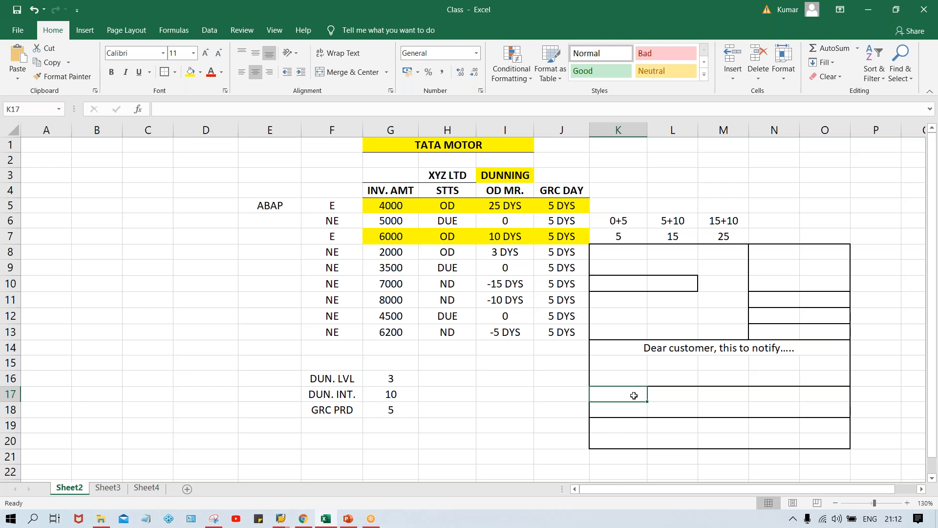
# Step: Switch to the SAP dunning procedure maintenance and reopen the dunning texts of TM00 for company code TM00 and account type Customer
pyautogui.click(691, 269)
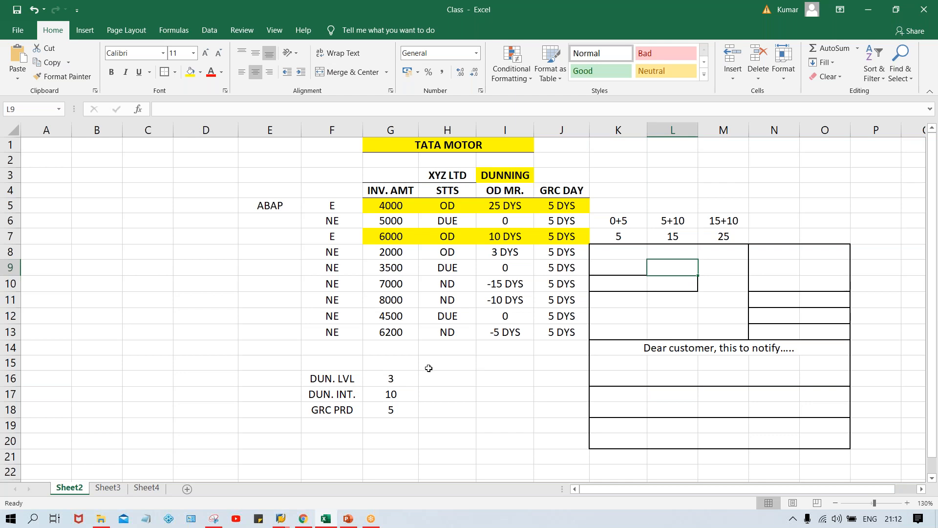
pyautogui.click(280, 517)
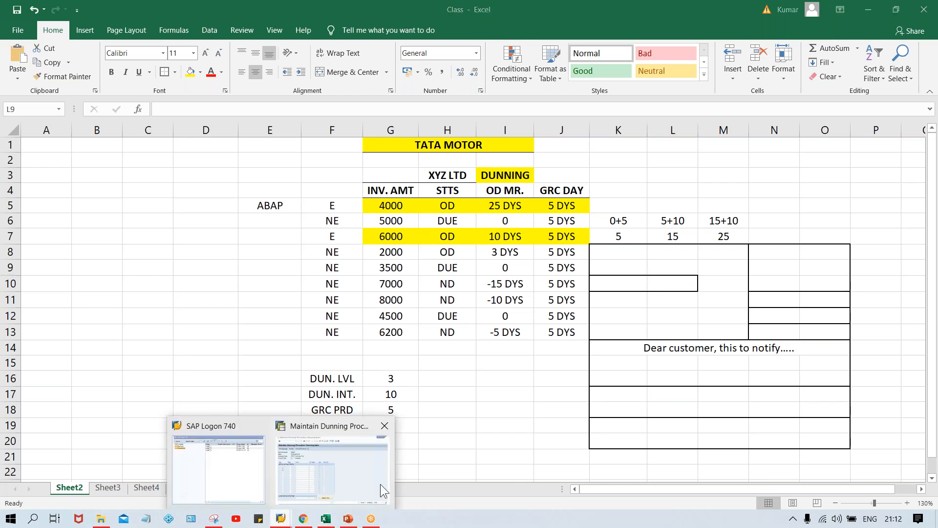
pyautogui.click(343, 476)
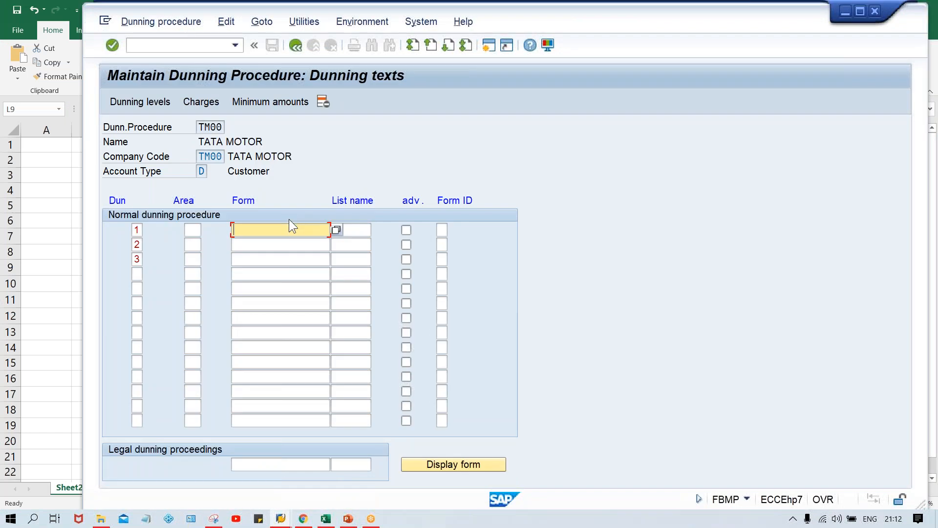
pyautogui.click(295, 45)
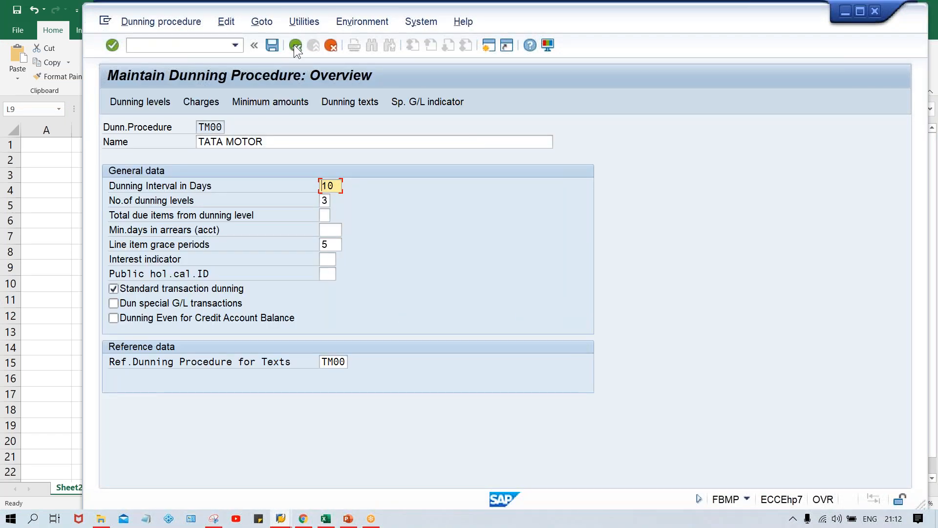
pyautogui.click(340, 103)
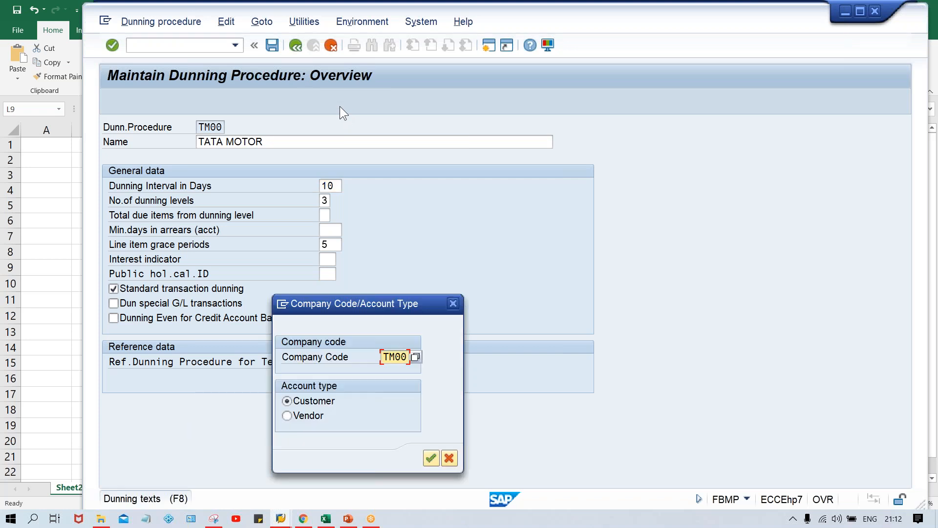
pyautogui.press('Return')
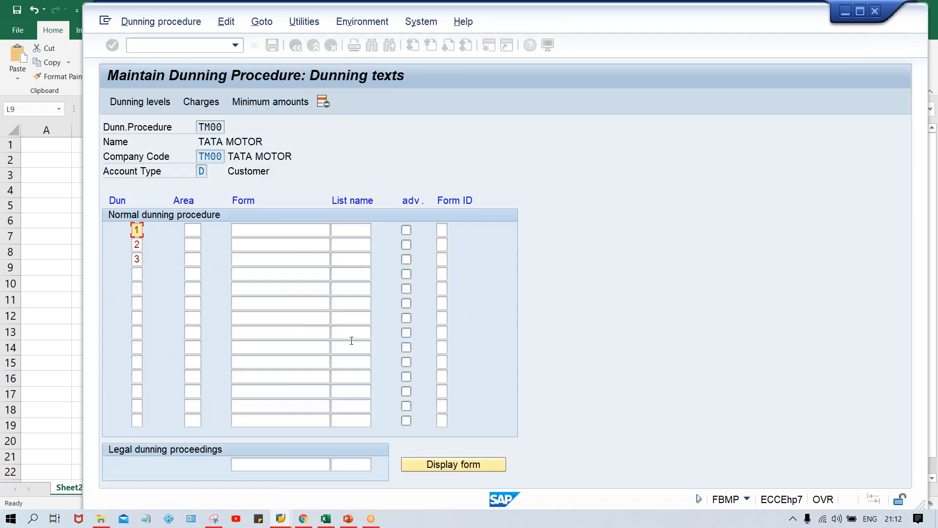
# Step: Assign the English version of dunning form F150_DUNN_01 from the form tree to dunning level 1
pyautogui.click(267, 229)
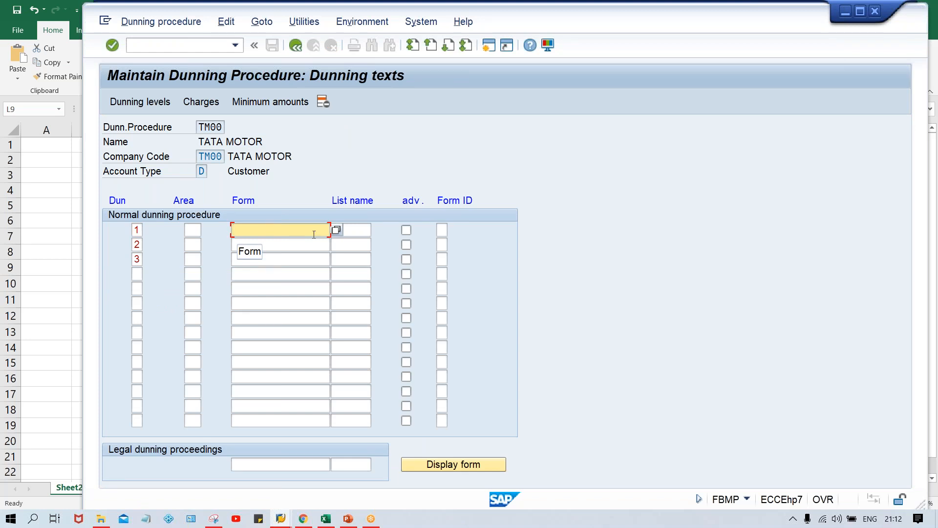
pyautogui.click(335, 230)
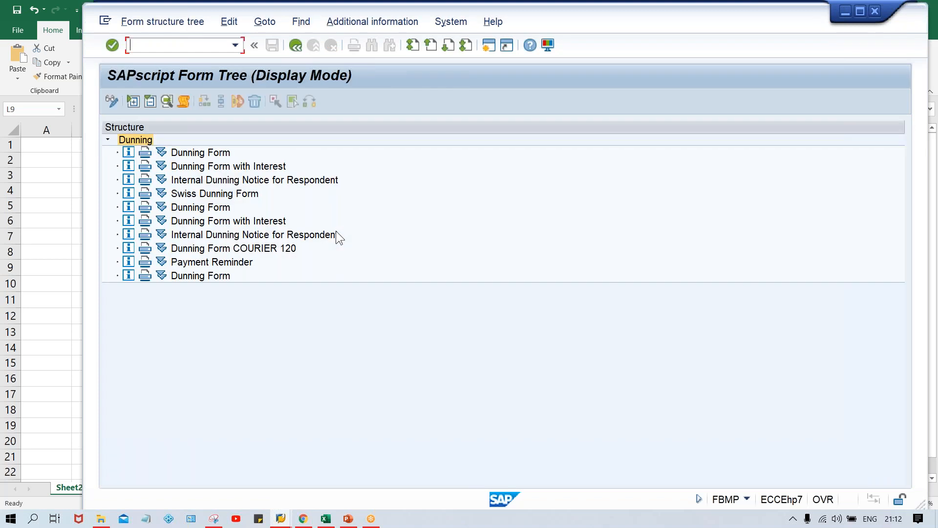
pyautogui.click(195, 207)
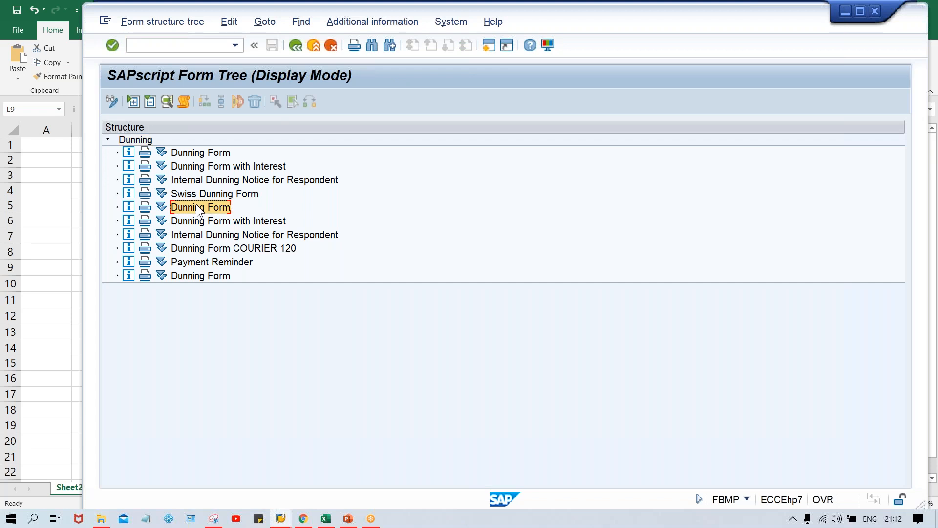
pyautogui.click(163, 208)
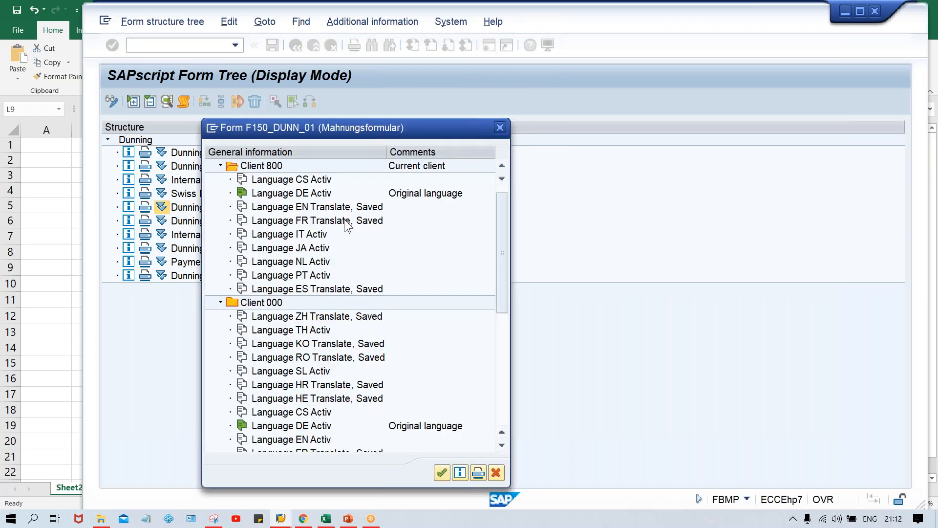
pyautogui.doubleClick(330, 207)
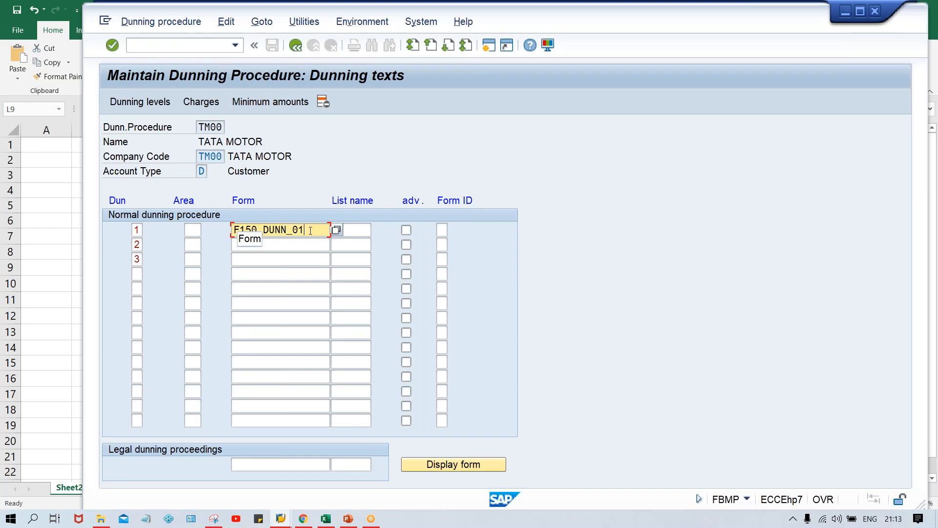
pyautogui.click(332, 143)
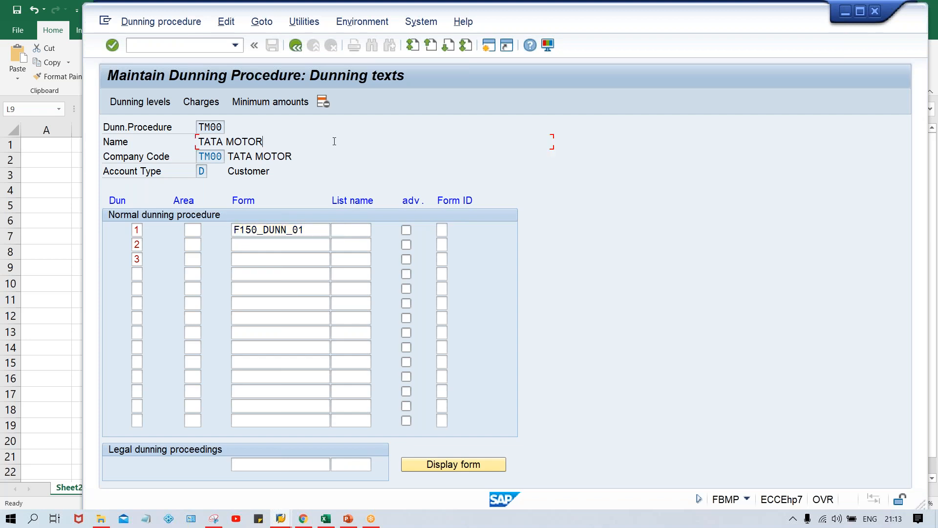
# Step: Copy the form name F150_DUNN_01 from dunning level 1 to levels 2 and 3
pyautogui.click(309, 229)
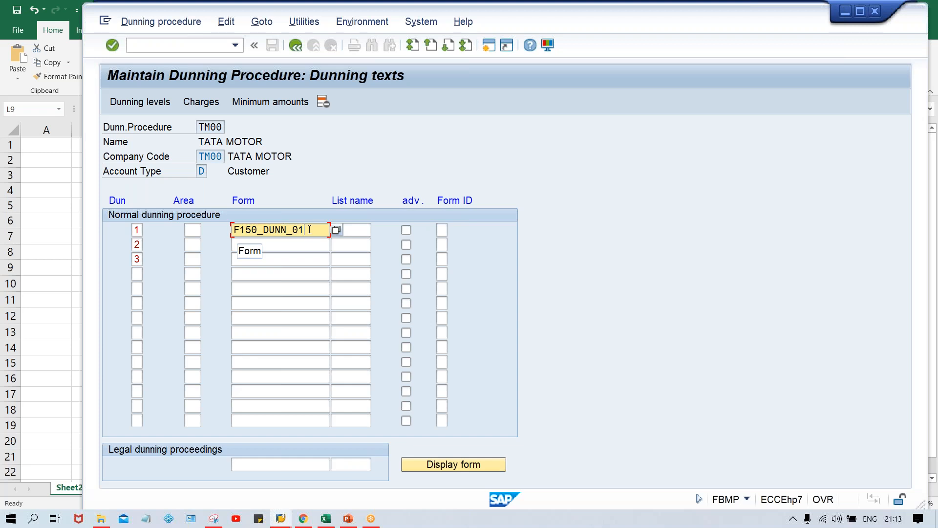
pyautogui.moveTo(309, 229); pyautogui.dragTo(228, 230)
pyautogui.hotkey('ctrl', 'c')
pyautogui.press('Down')
pyautogui.hotkey('ctrl', 'v')
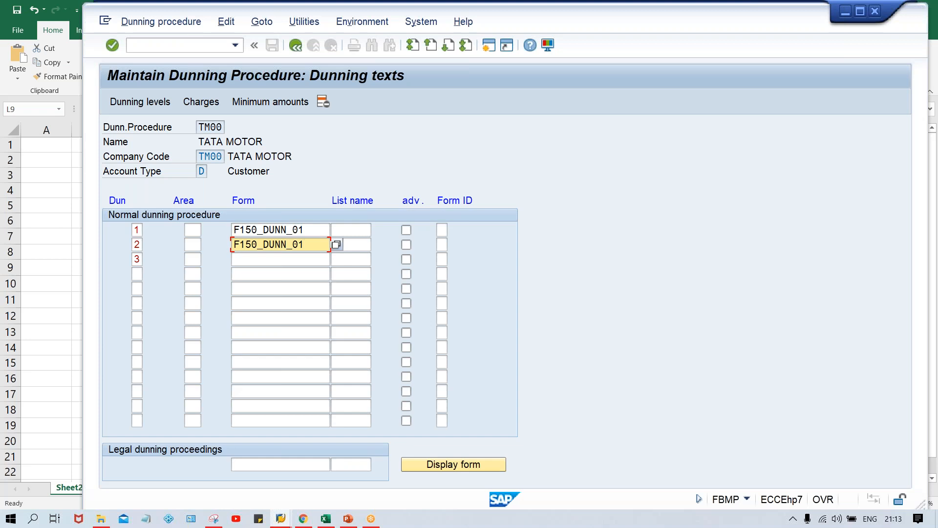
pyautogui.press('Down')
pyautogui.hotkey('ctrl', 'v')
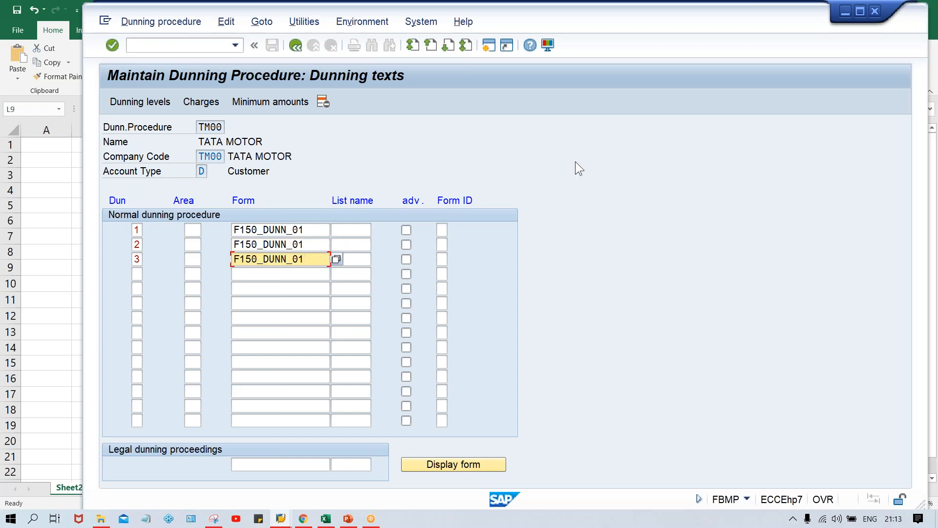
# Step: Examine the form assignments of dunning levels 1, 2 and 3
pyautogui.click(313, 229)
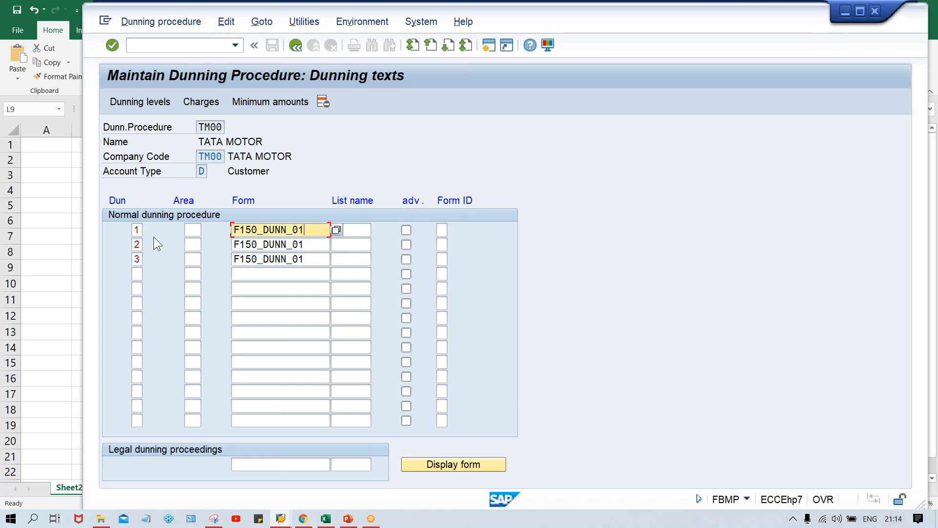
pyautogui.click(137, 229)
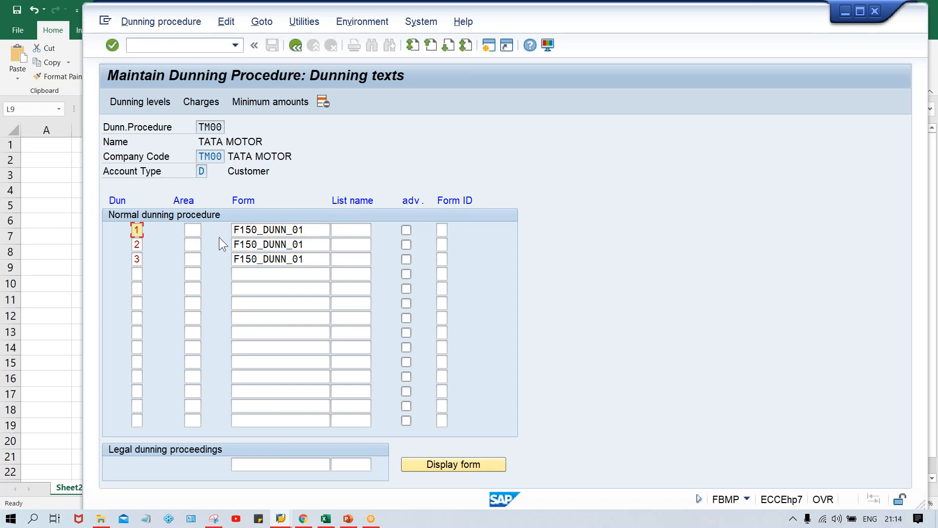
pyautogui.click(316, 245)
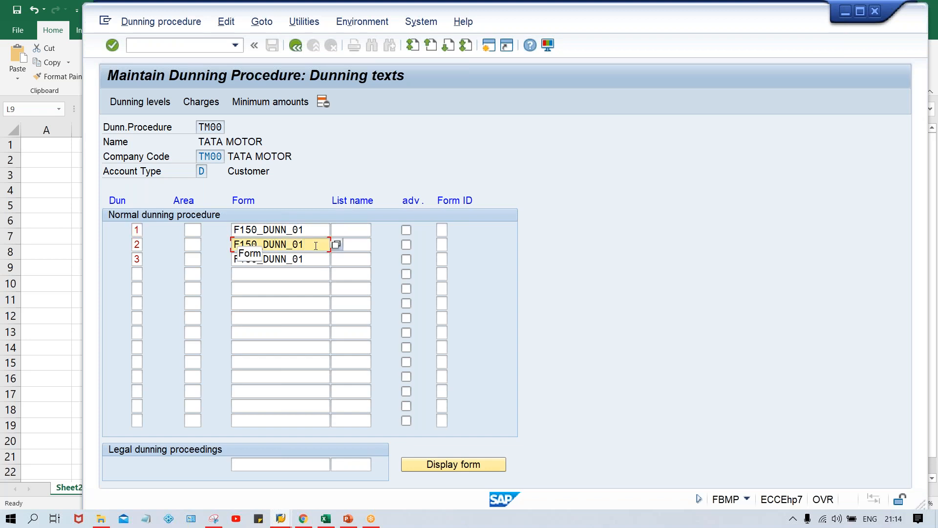
pyautogui.click(315, 259)
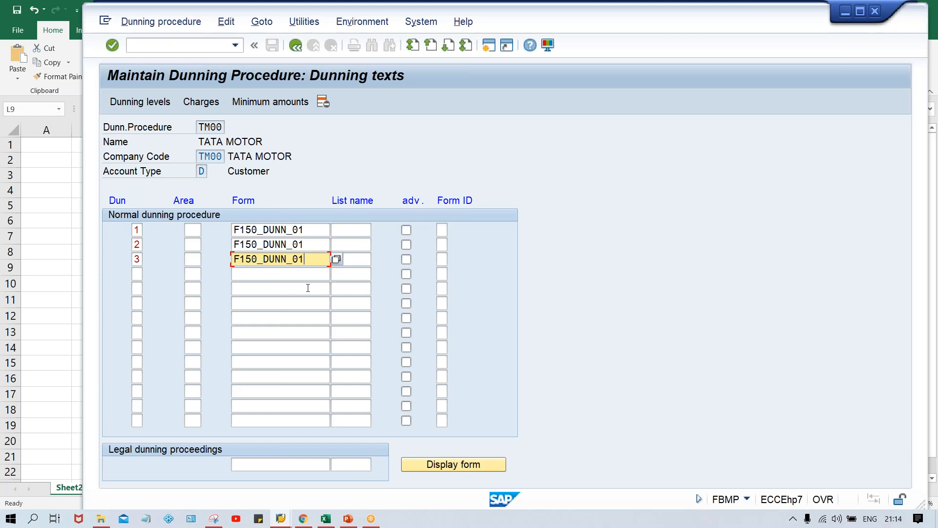
pyautogui.click(314, 227)
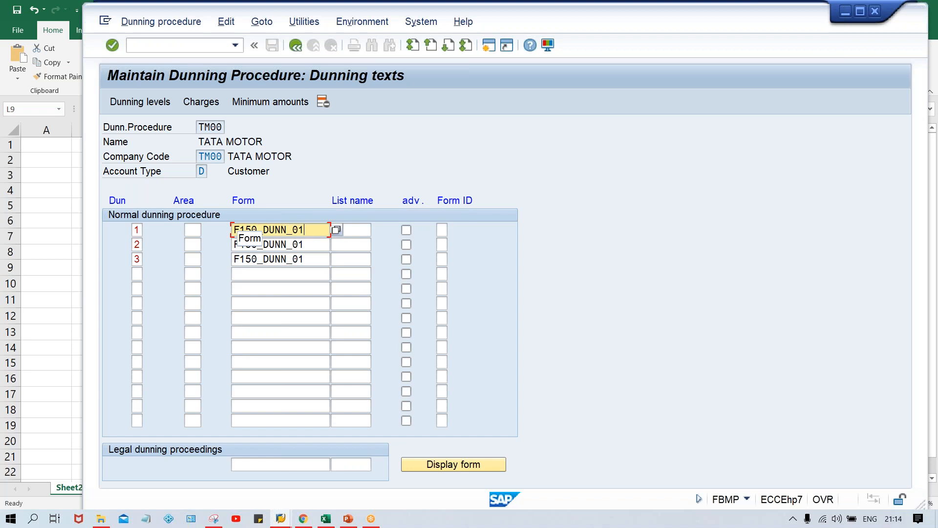
pyautogui.click(309, 240)
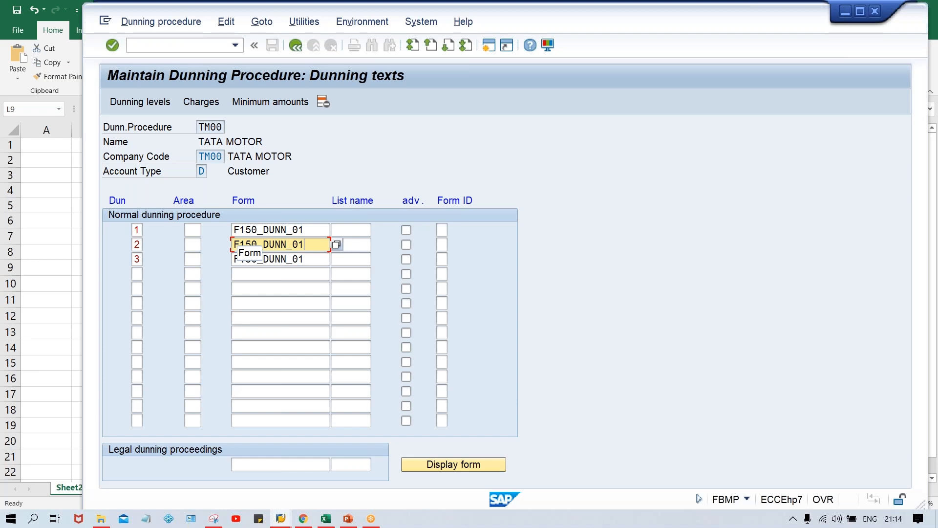
pyautogui.click(319, 258)
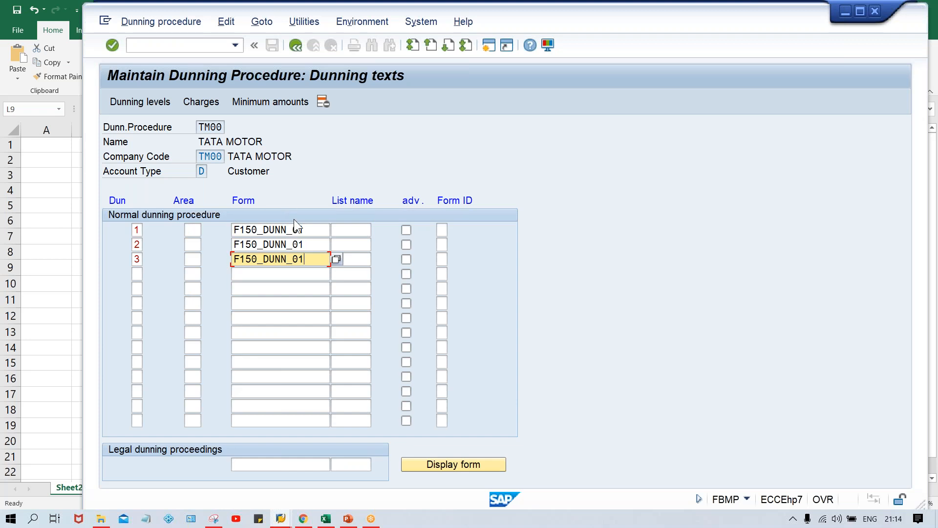
# Step: Return to the procedure overview and save dunning procedure TM00 in the TATA MOTOR customizing request
pyautogui.click(296, 45)
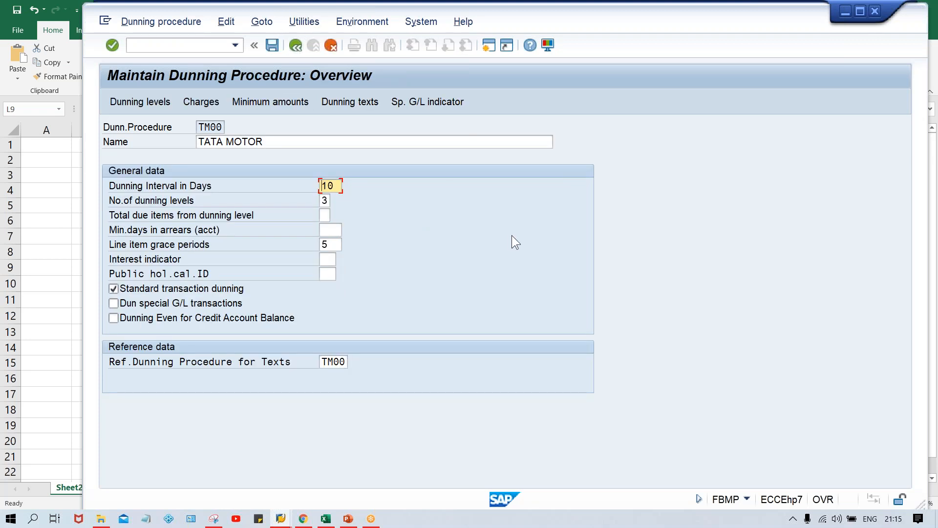
pyautogui.hotkey('ctrl', 's')
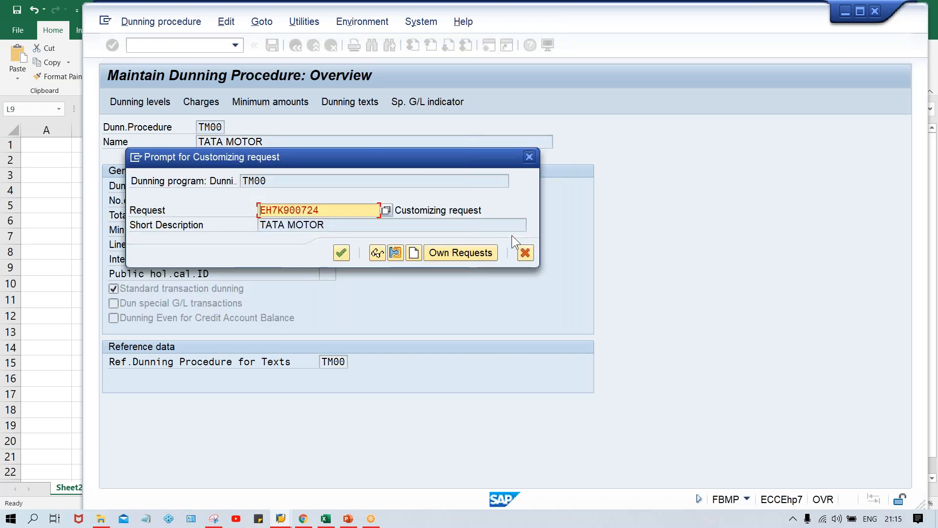
pyautogui.press('Return')
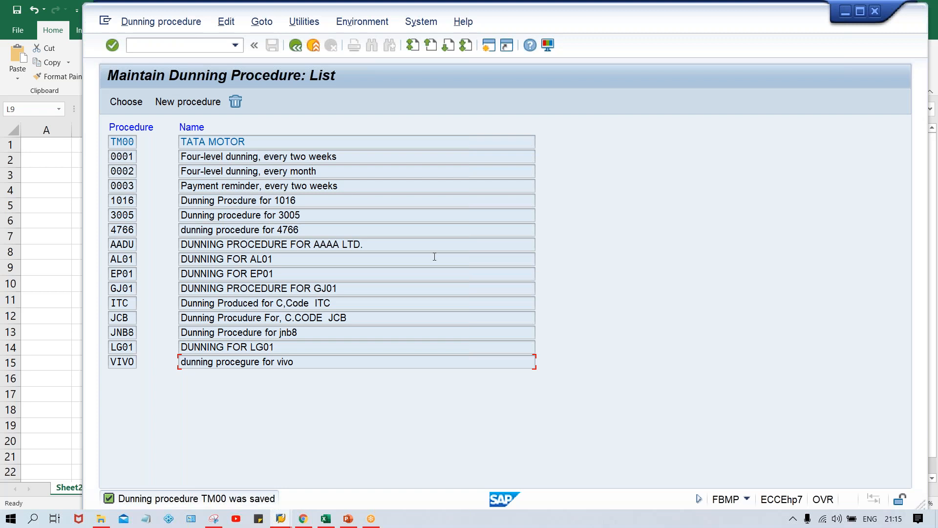
# Step: Start the customer change transaction XD02
pyautogui.click(181, 43)
pyautogui.write('/n')
pyautogui.press('capslock')
pyautogui.write('XD0')
pyautogui.write('2')
pyautogui.press('Return')
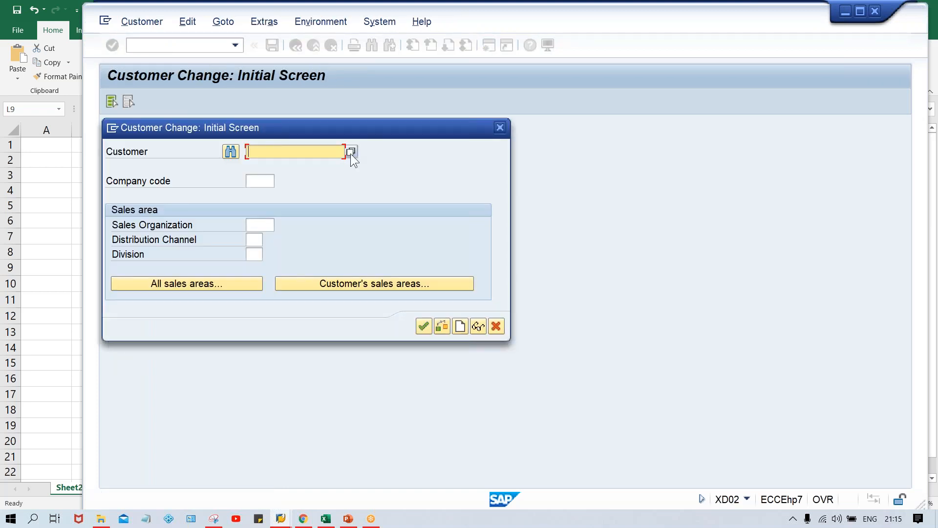
# Step: Search for customers by company code TM00 and open the test customer's master record for changing
pyautogui.click(350, 152)
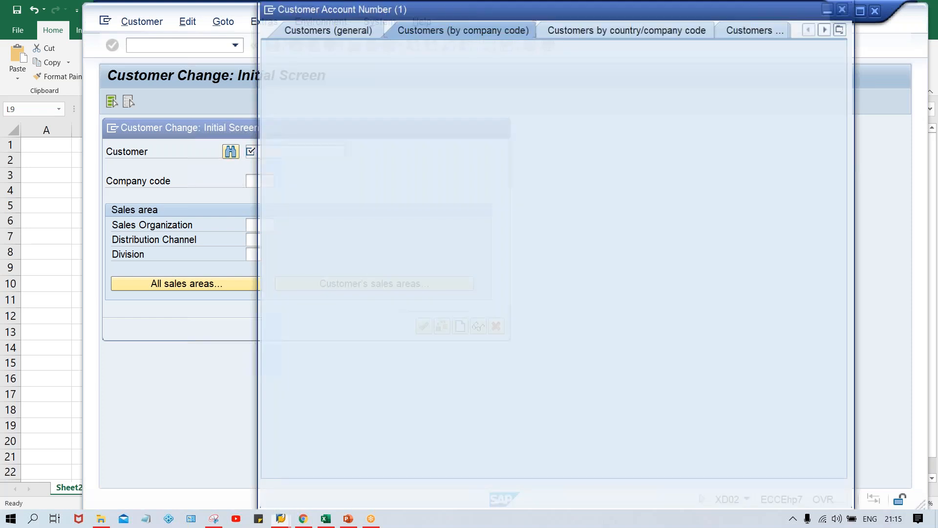
pyautogui.click(463, 239)
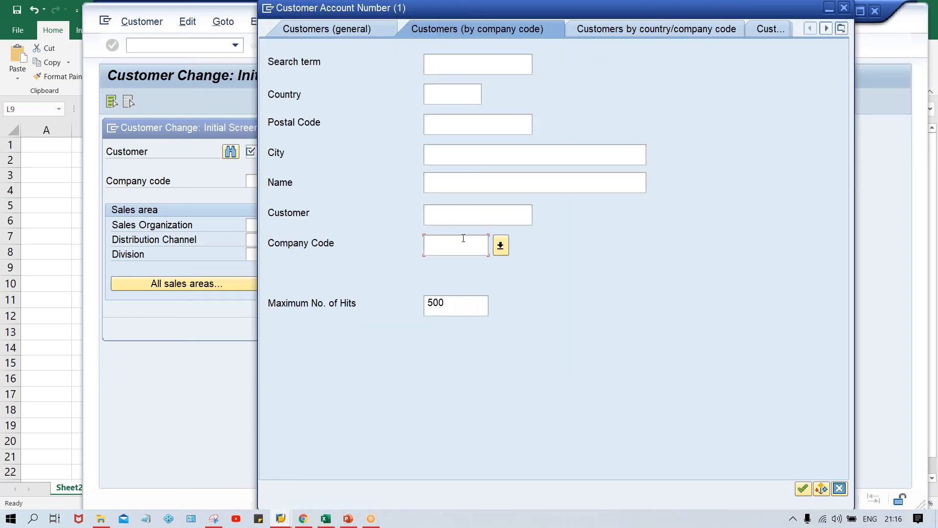
pyautogui.write('TM00')
pyautogui.press('Return')
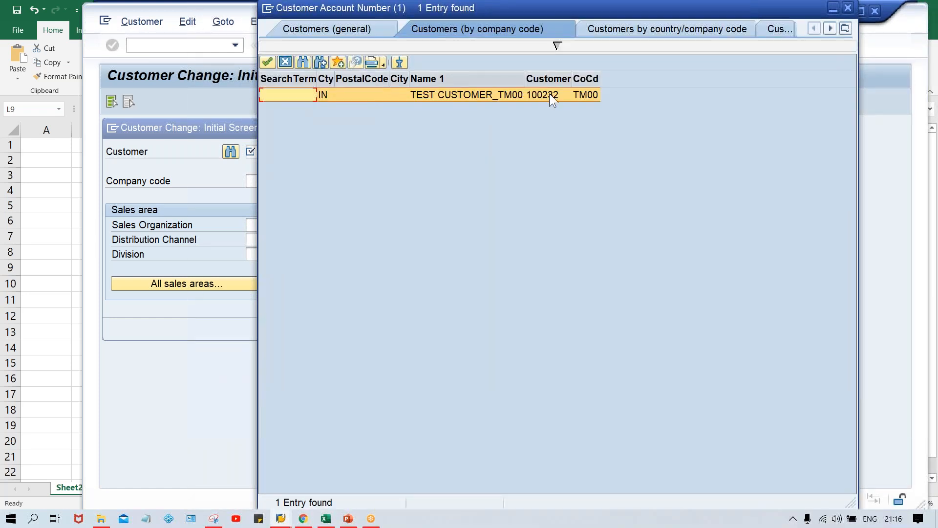
pyautogui.click(549, 94)
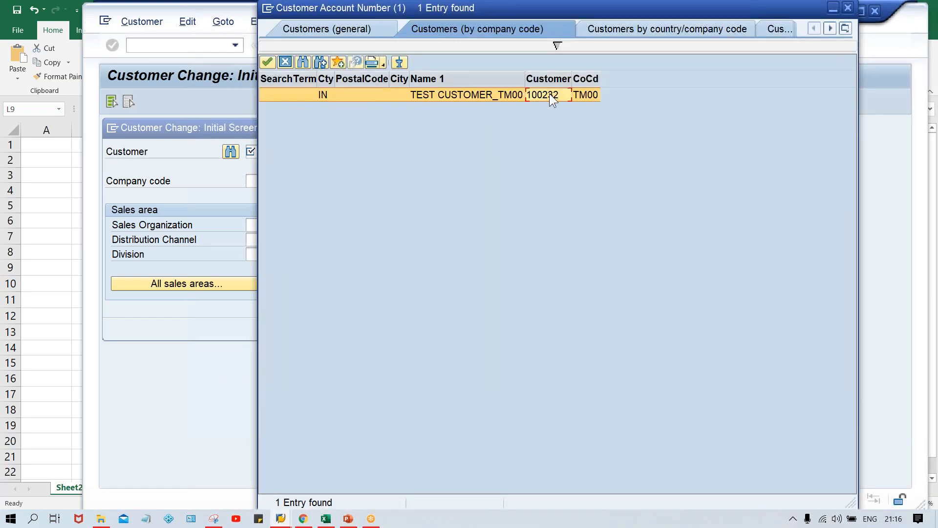
pyautogui.doubleClick(549, 94)
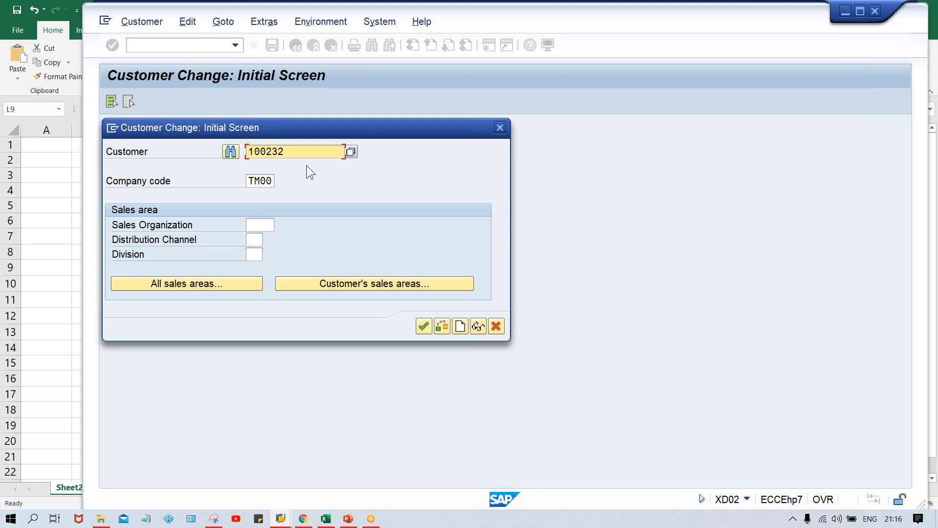
pyautogui.press('Return')
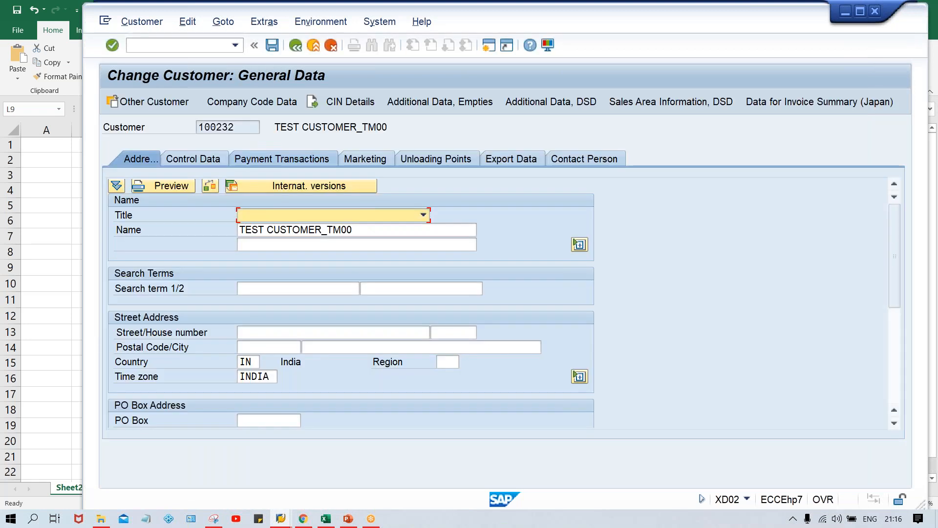
# Step: Set the dunning procedure to TM00 in the correspondence section of the customer's company code data and save the customer
pyautogui.click(263, 104)
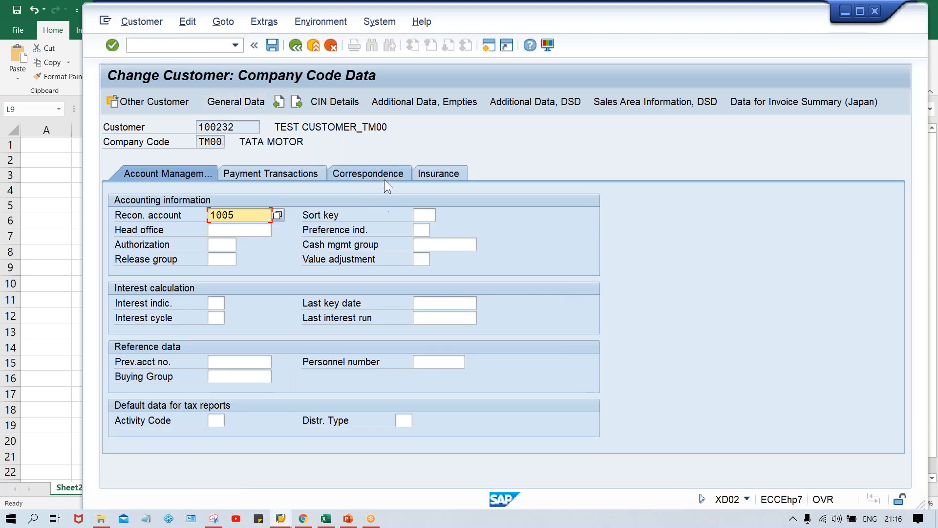
pyautogui.click(379, 174)
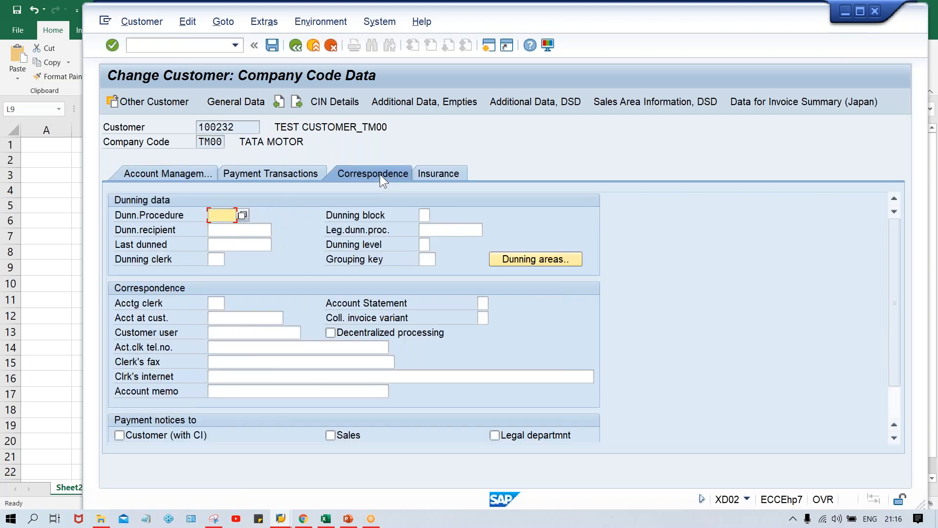
pyautogui.write('TM00')
pyautogui.hotkey('ctrl', 's')
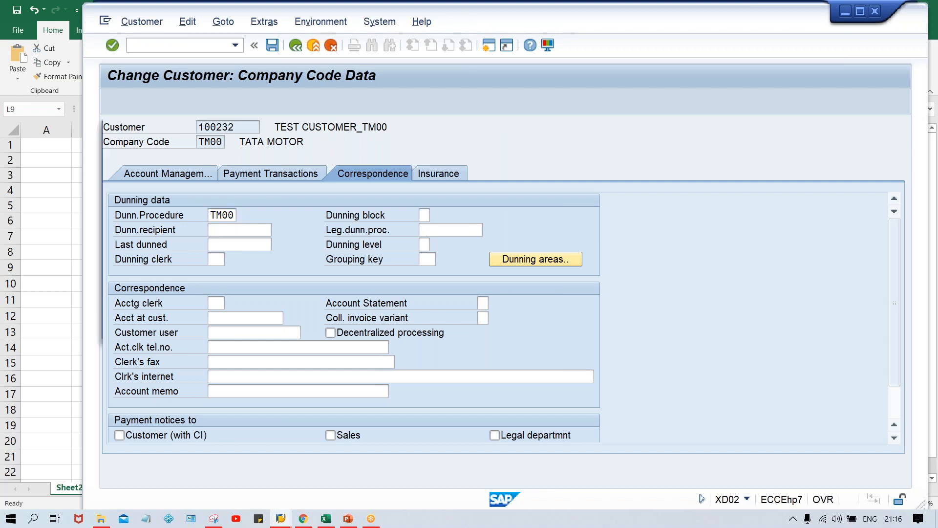